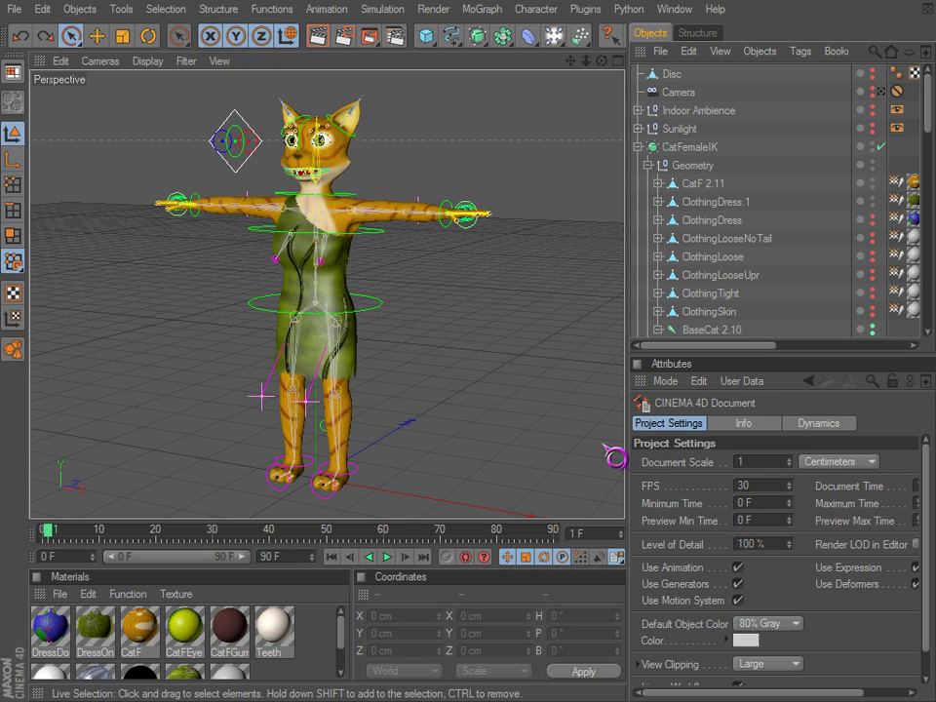
- Lift the left leg forward by moving the left ankle control to about X 99.8 cm, Y -165.7 cm
alt+drag(605, 446, 605, 447)
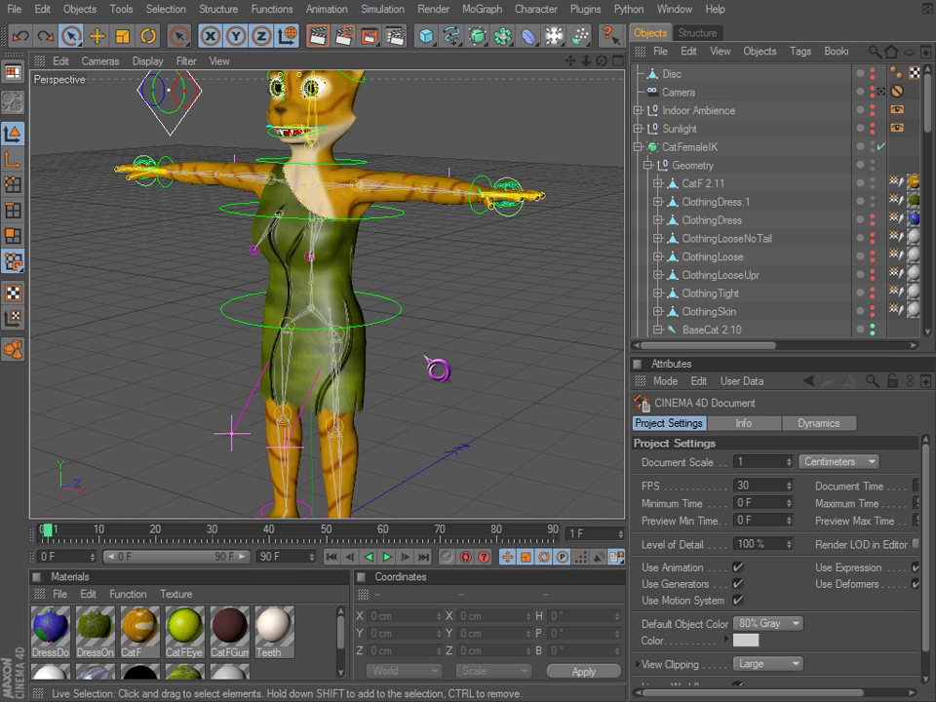
scroll(425, 358, down, 1)
alt+middle_drag(407, 378, 407, 264)
click(348, 417)
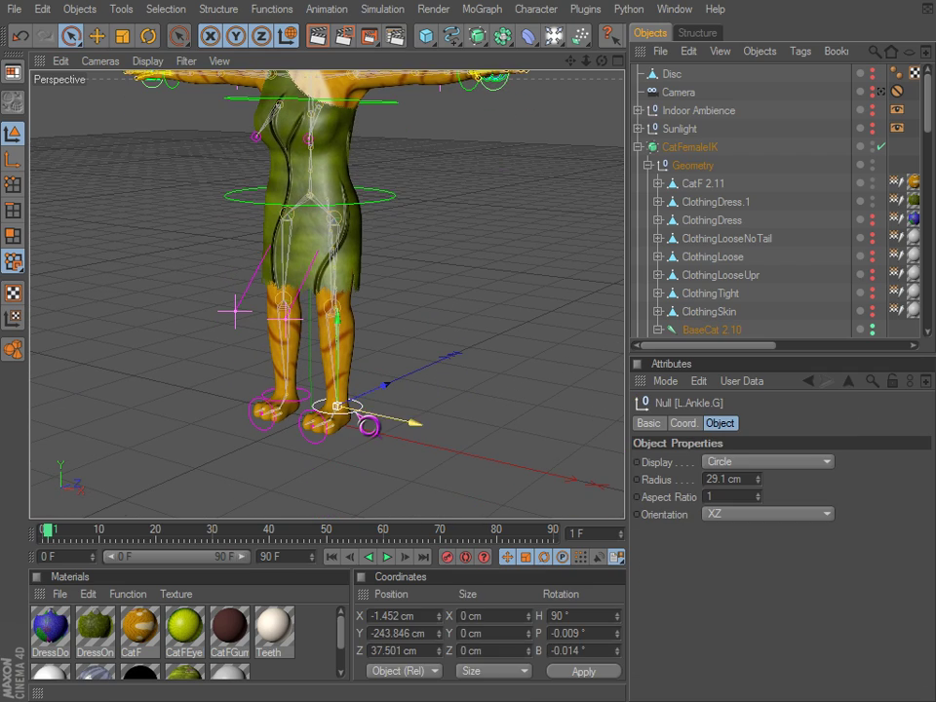
alt+drag(605, 442, 604, 487)
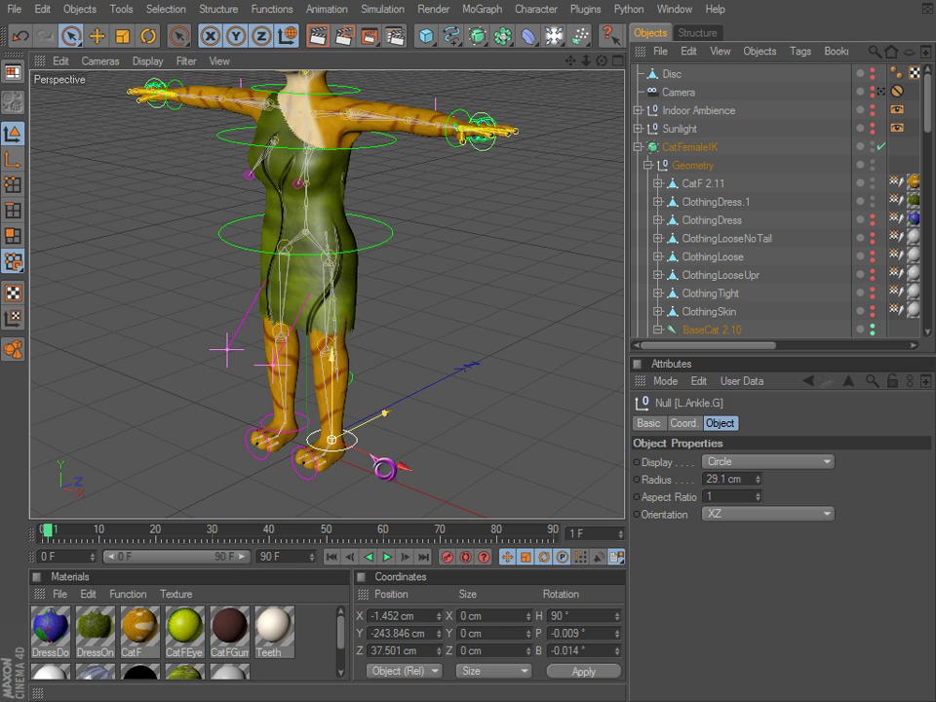
drag(602, 443, 603, 445)
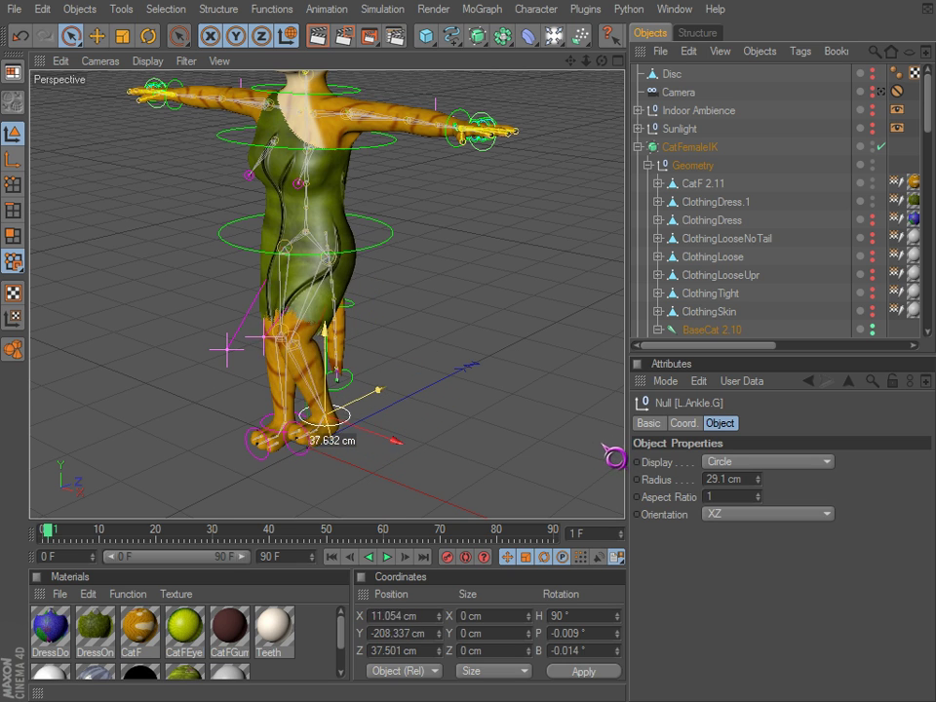
drag(330, 434, 270, 409)
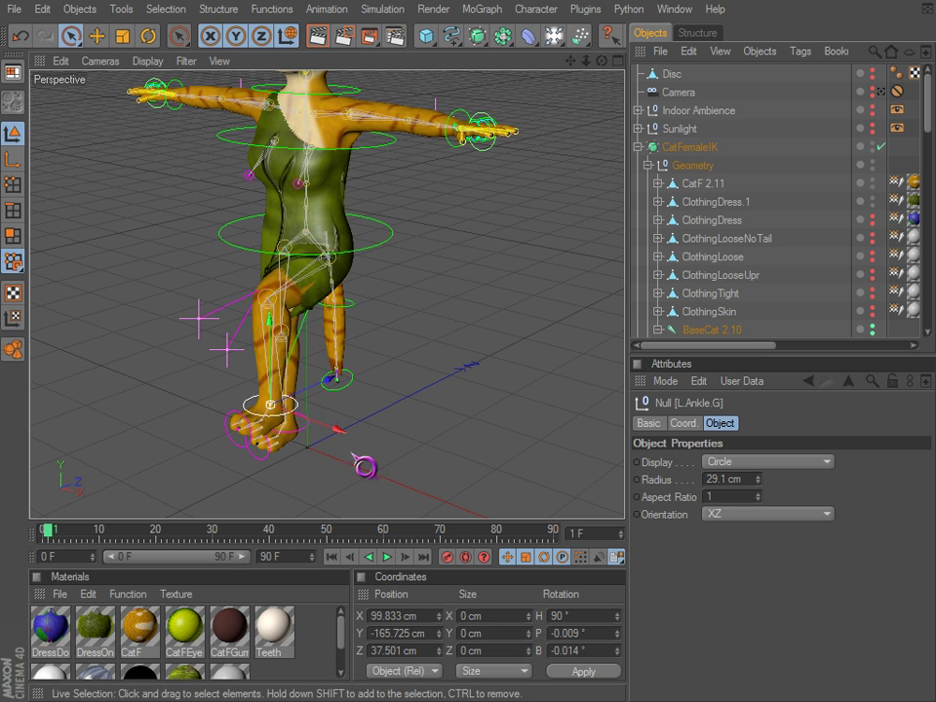
alt+drag(238, 373, 248, 397)
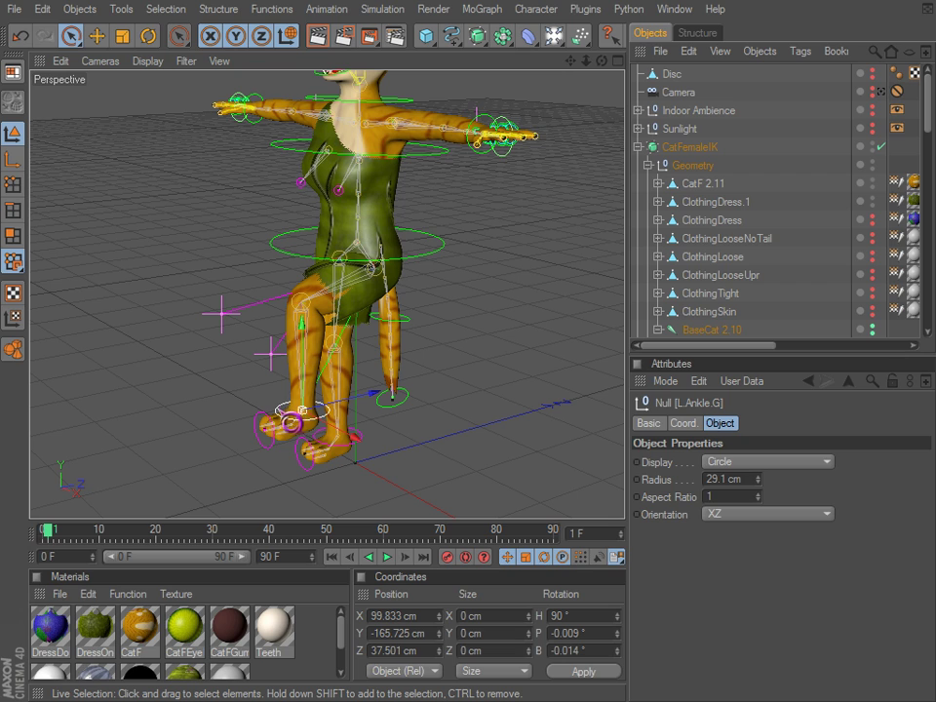
- Swing the left knee by moving its pole control to about X 28.5 cm, undoing the first attempt
click(223, 313)
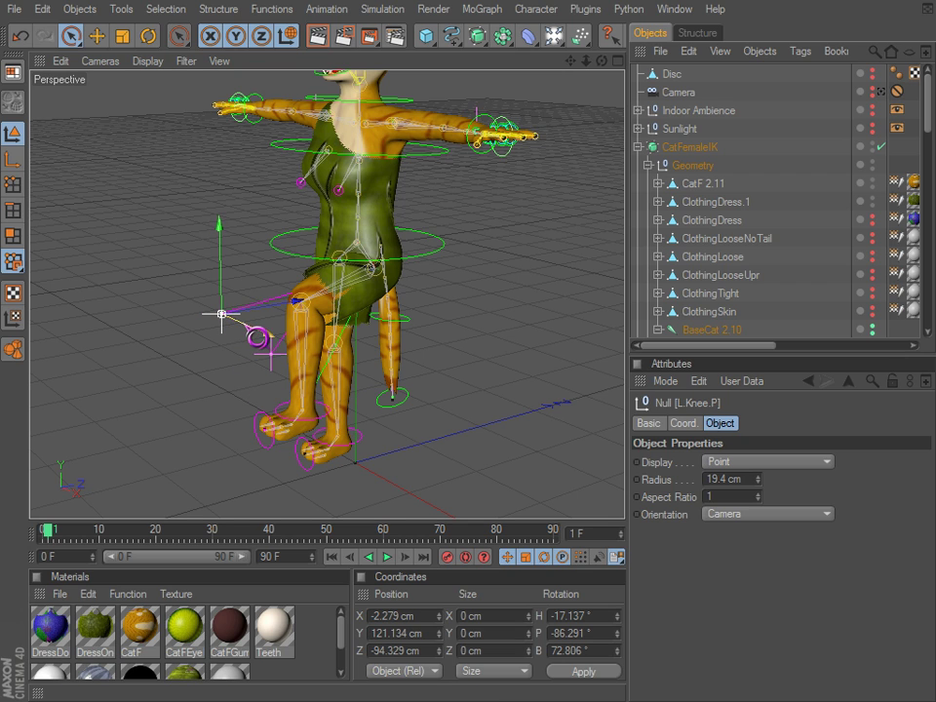
drag(268, 335, 354, 373)
key(ctrl+z)
drag(308, 326, 337, 330)
alt+drag(280, 345, 282, 368)
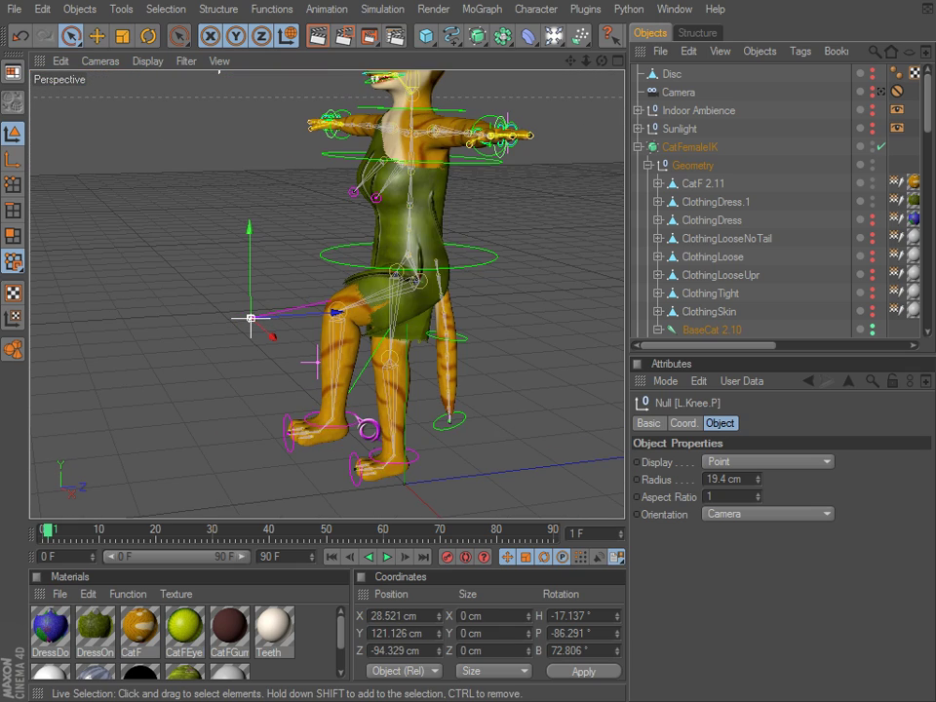
- Try moving the left ankle control forward and down to about X 110.6 cm, Y -176.2 cm
click(331, 420)
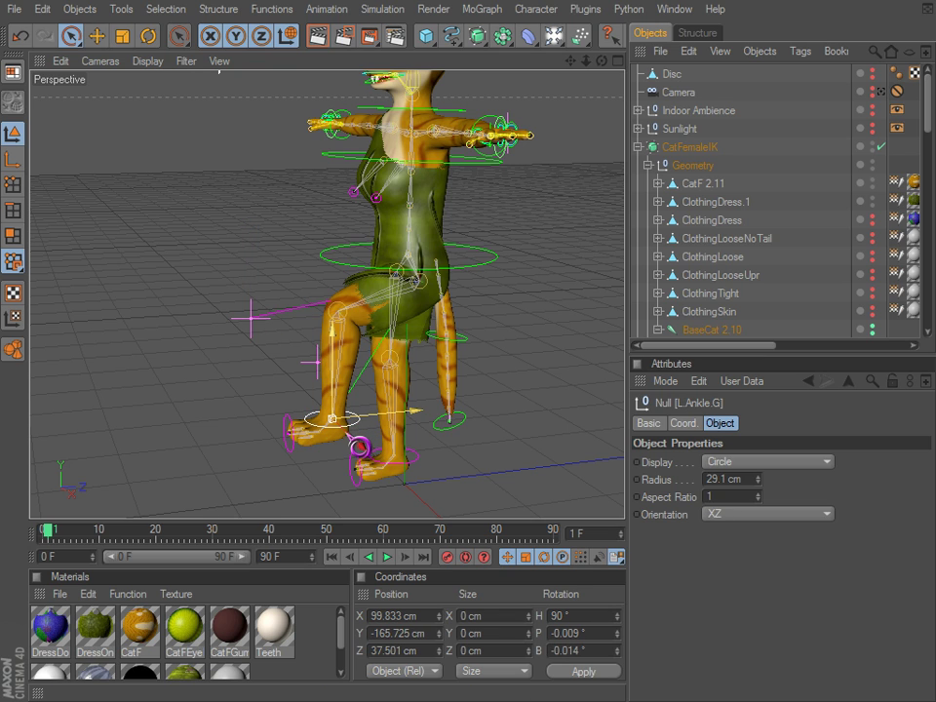
mouse_move(331, 420)
mouse_down()
mouse_move(395, 429)
mouse_move(410, 481)
mouse_move(371, 439)
mouse_move(312, 405)
mouse_move(322, 428)
mouse_up()
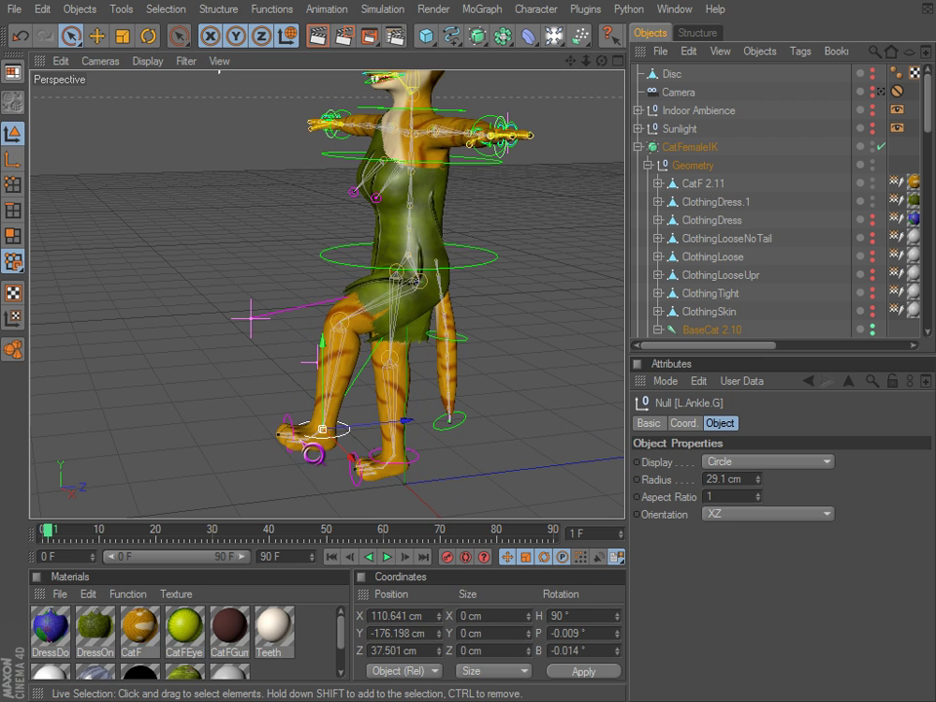
key(ctrl+z)
- Undo the left knee pole and left ankle control moves to restore the standing leg pose
alt+middle_drag(308, 455, 283, 374)
key(ctrl+z)
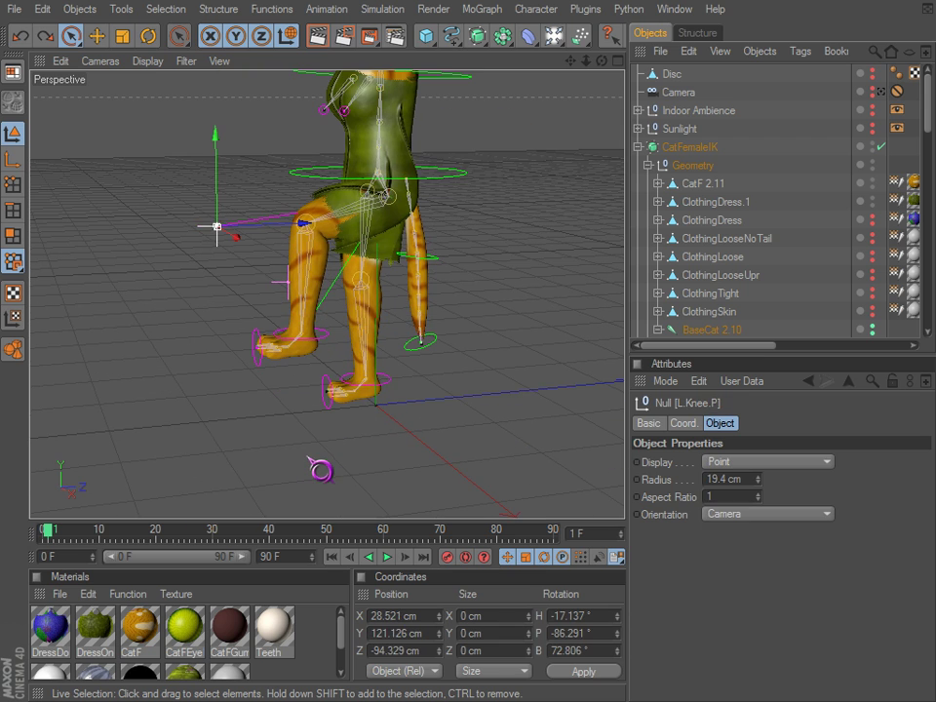
key(ctrl+z)
key(ctrl+z)
key(ctrl+z)
alt+middle_drag(341, 447, 343, 435)
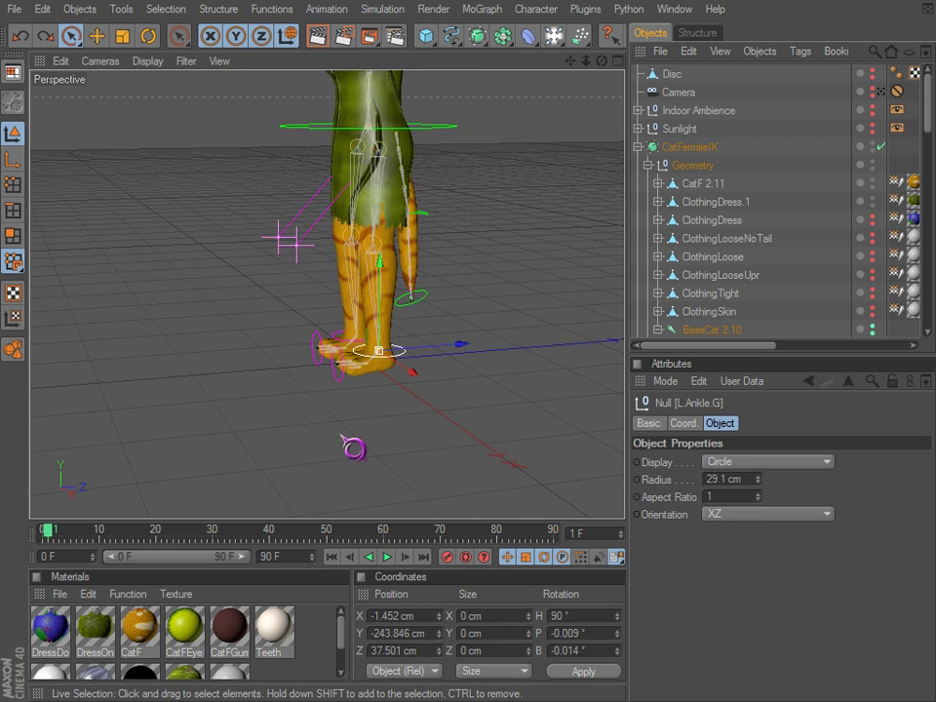
- Select the left foot control and examine the IK tag of the R.Foot joint, including its goal object
alt+right_drag(342, 435, 347, 391)
alt+drag(354, 396, 378, 419)
click(378, 420)
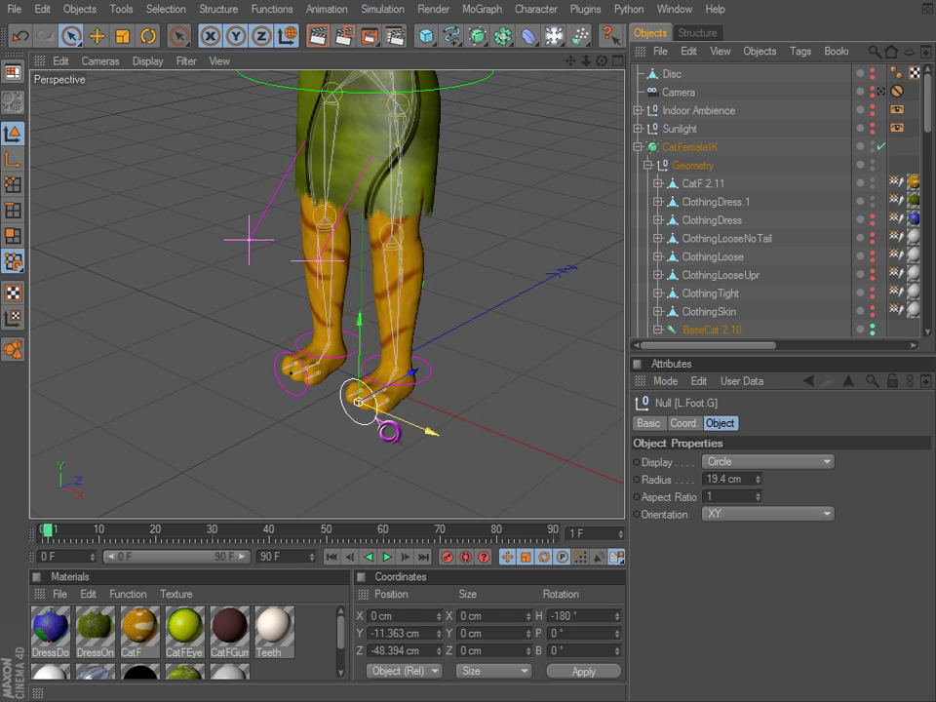
scroll(731, 302, down, 12)
scroll(722, 292, up, 5)
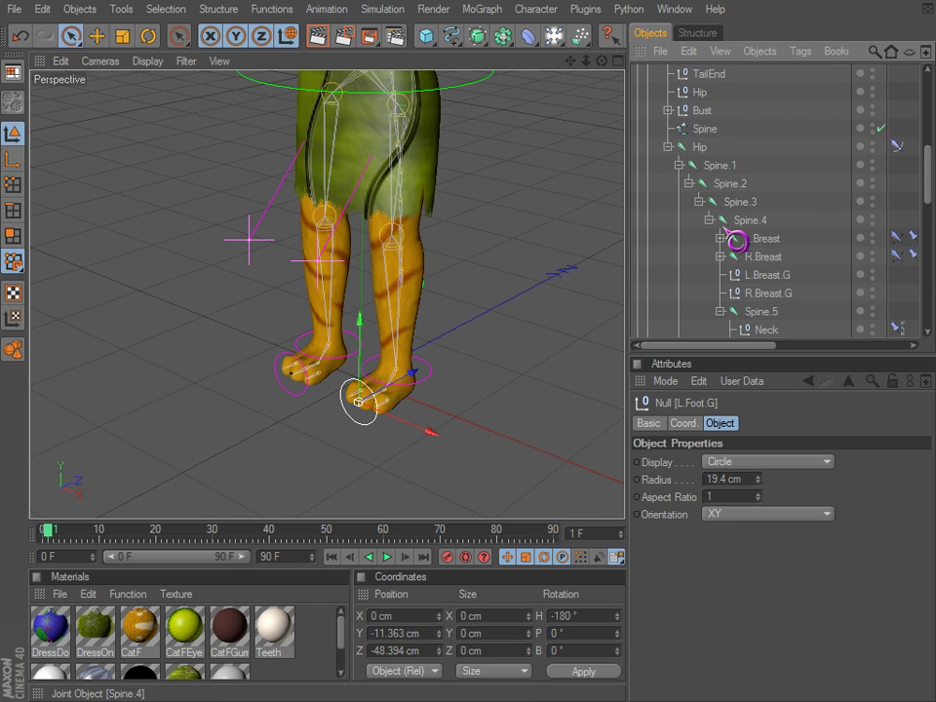
scroll(733, 255, down, 2)
scroll(739, 287, down, 5)
drag(727, 349, 821, 343)
click(848, 292)
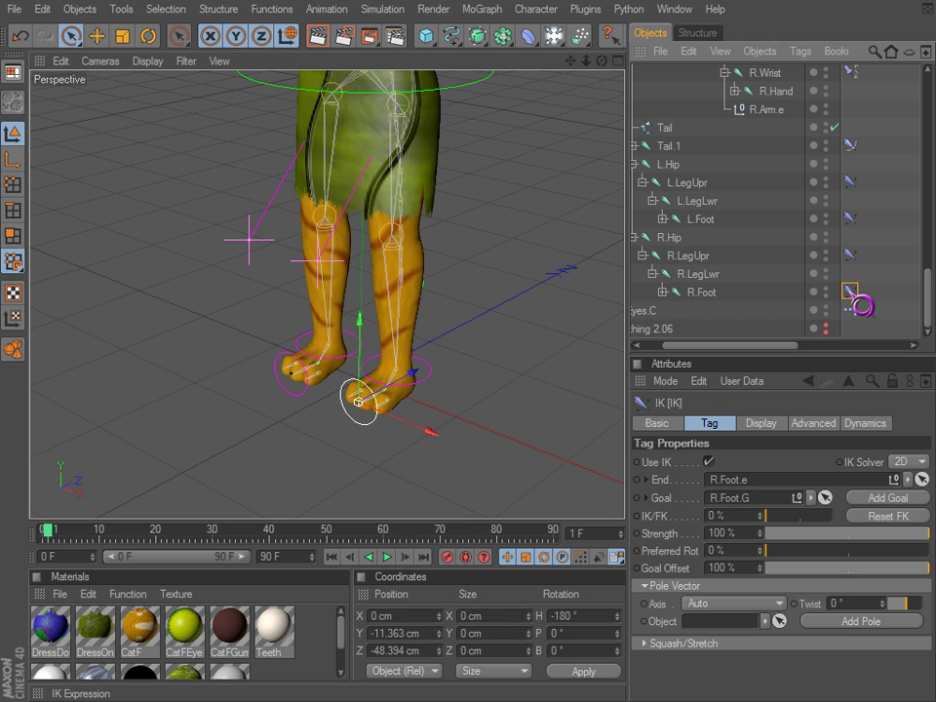
click(759, 500)
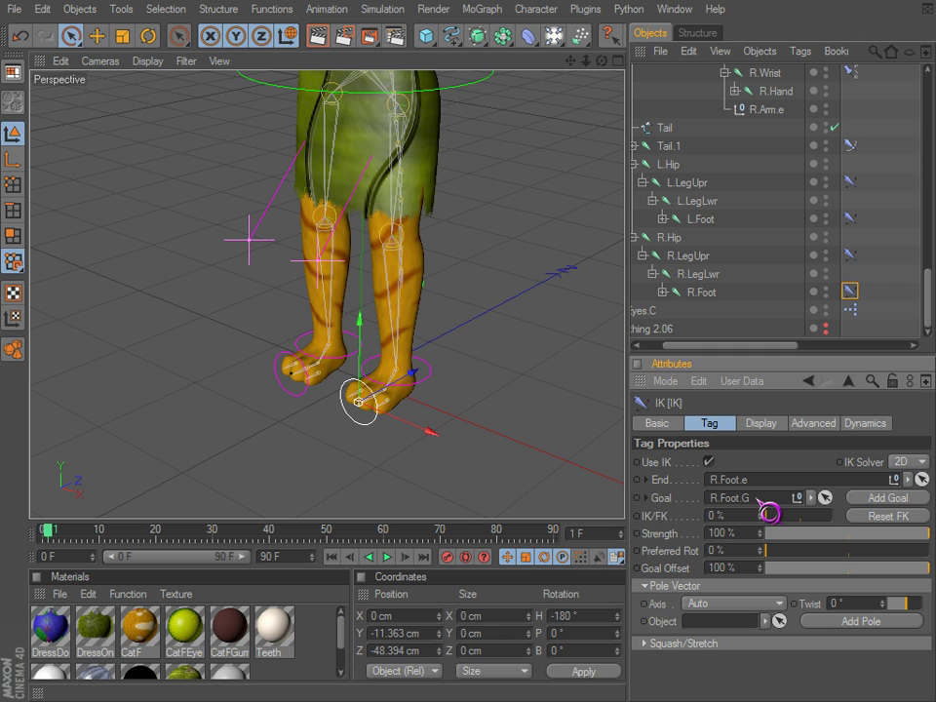
- Select the left foot control again and undo the last change
click(357, 409)
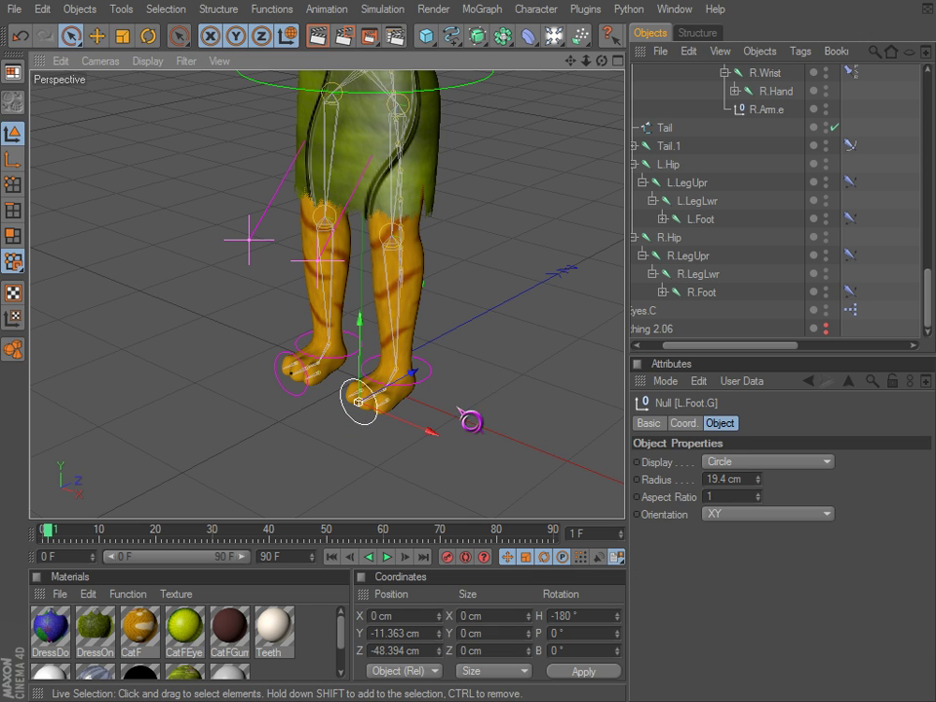
scroll(390, 377, up, 1)
alt+middle_drag(463, 426, 461, 410)
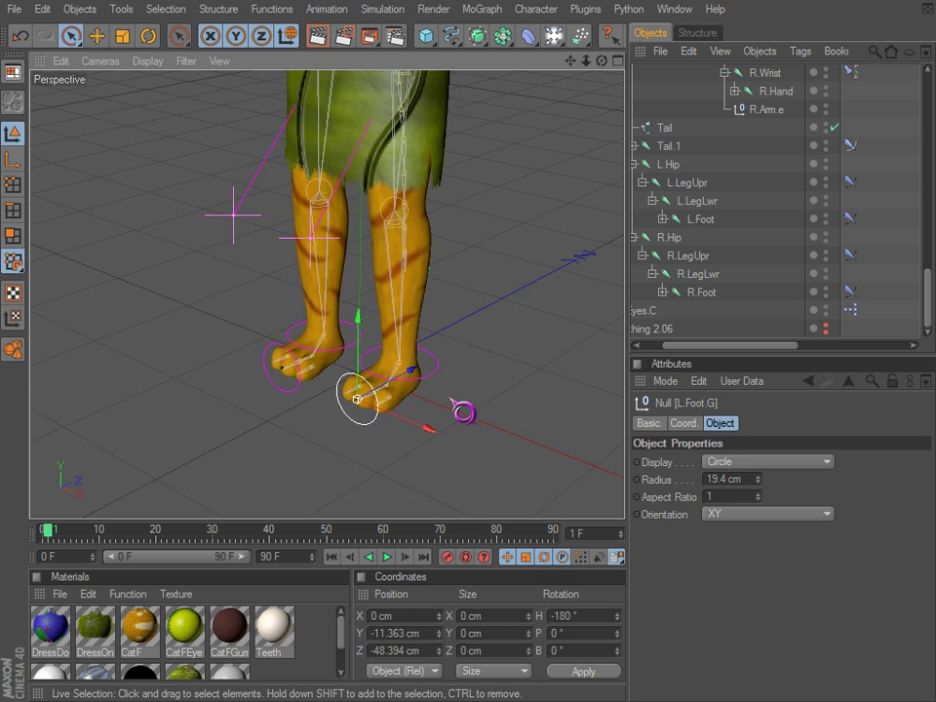
alt+drag(463, 408, 414, 448)
key(ctrl+z)
- Raise the tail end control to about X -146 cm, Y -52 cm and rotate its pitch to about 54° so the tip curls upward
click(434, 304)
click(405, 393)
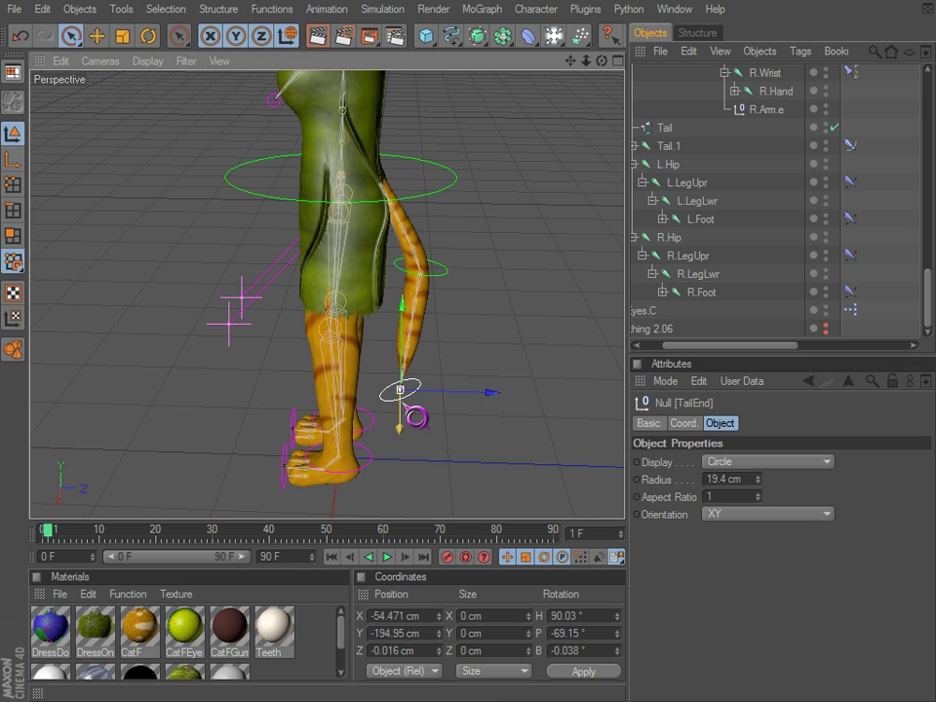
drag(400, 390, 513, 237)
key(r)
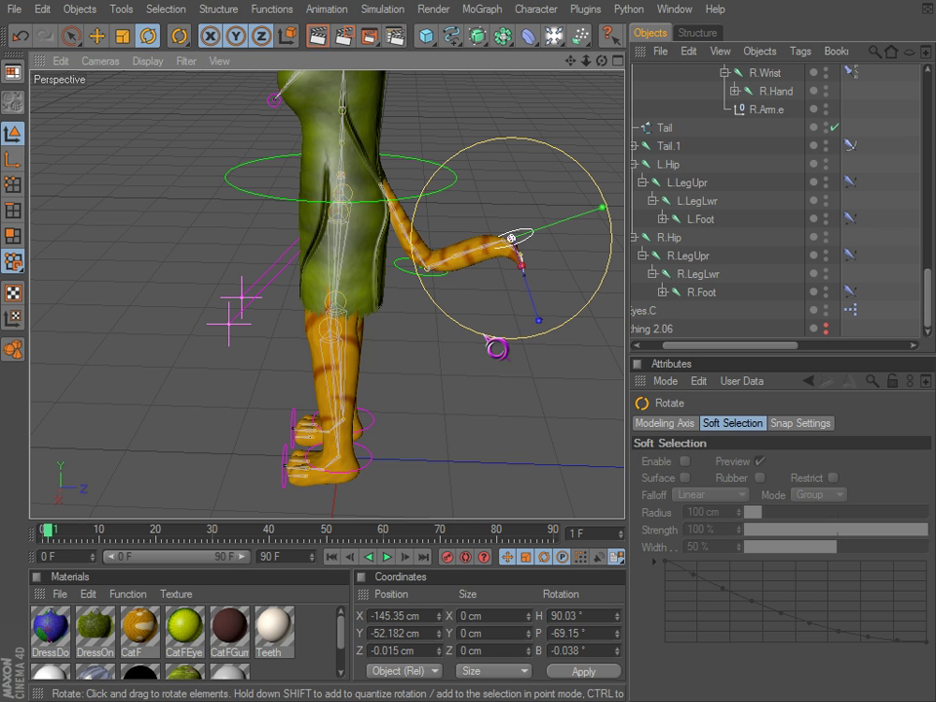
alt+drag(498, 309, 561, 336)
drag(555, 279, 625, 430)
- Shape the tail's curve by moving the tail middle control to about X -82.6 cm, Y -67.6 cm
click(430, 300)
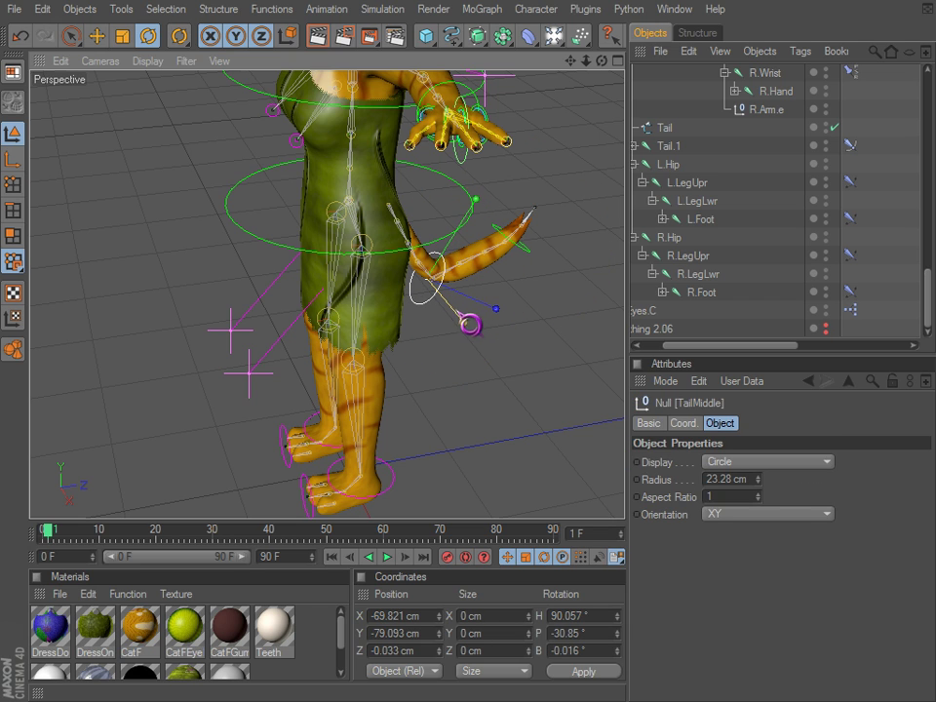
key(e)
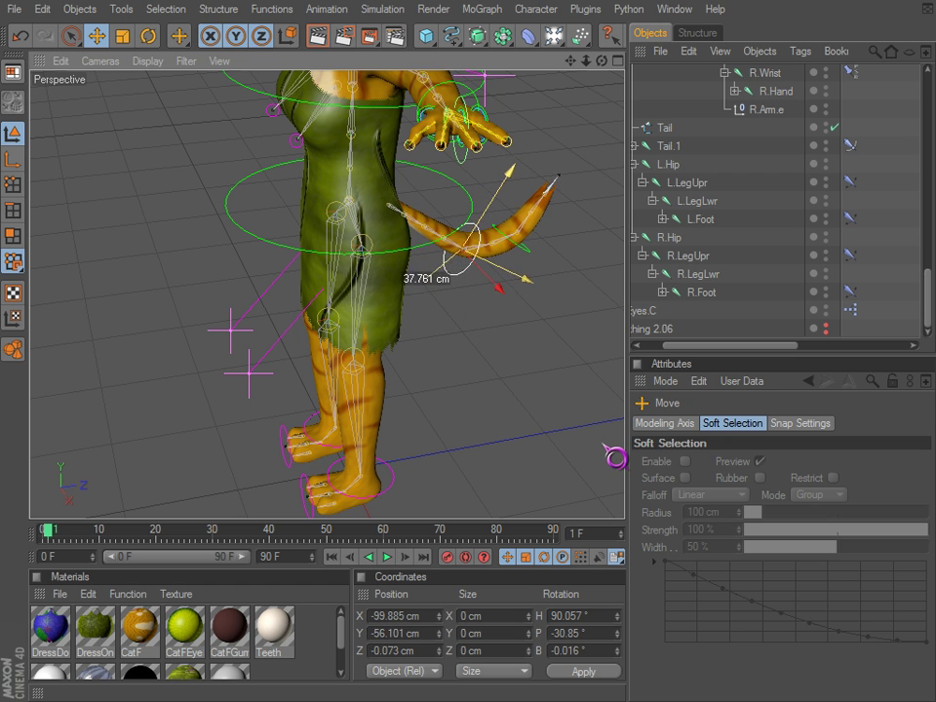
alt+drag(464, 296, 634, 458)
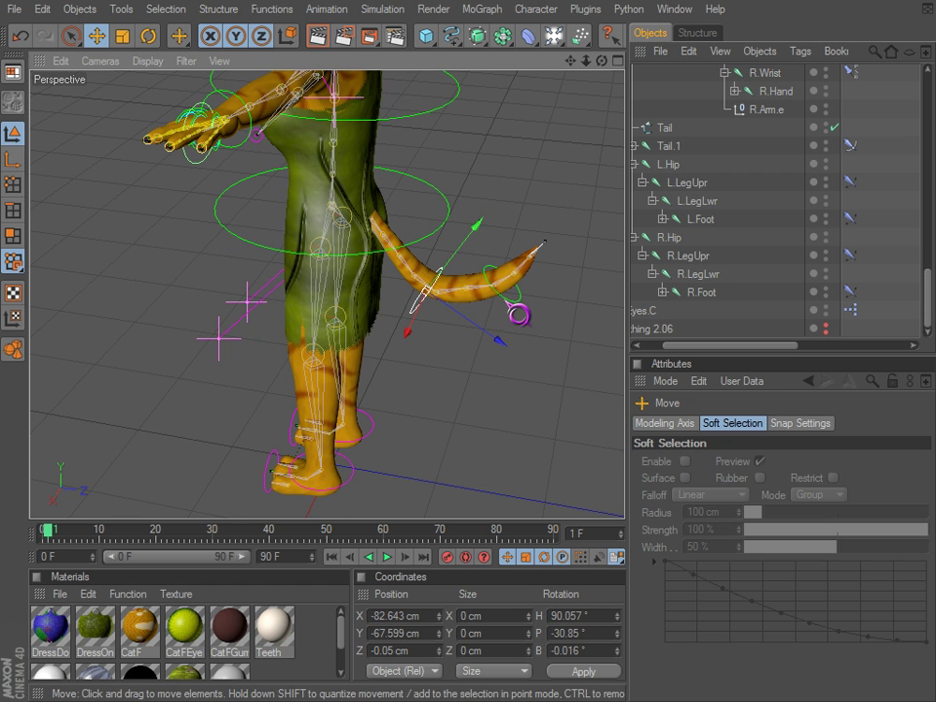
- Select the tail middle and tail end controls together, and reduce the selection to the tail end control
shift+click(510, 302)
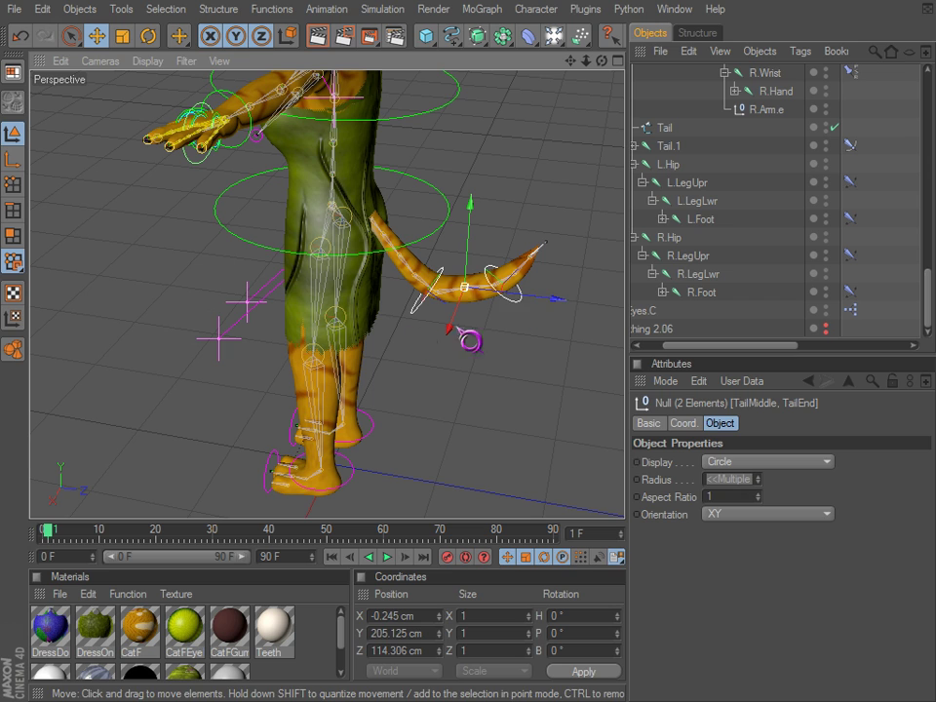
click(497, 322)
click(512, 300)
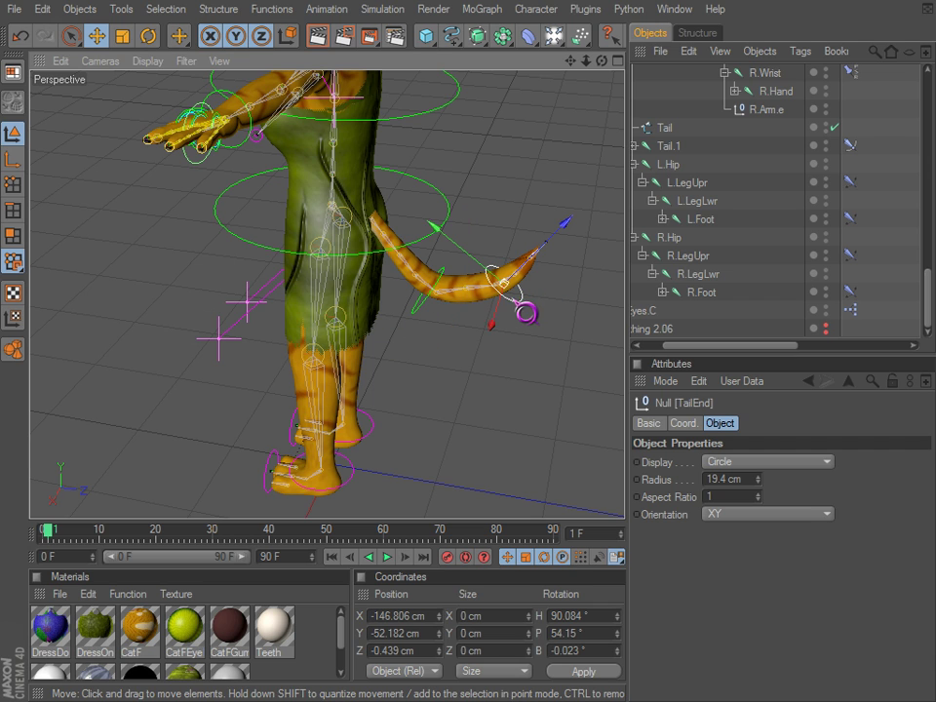
- Lower the upper body by moving the bust control to about X -0.5 cm, Y 61.4 cm
alt+drag(478, 314, 517, 461)
click(274, 251)
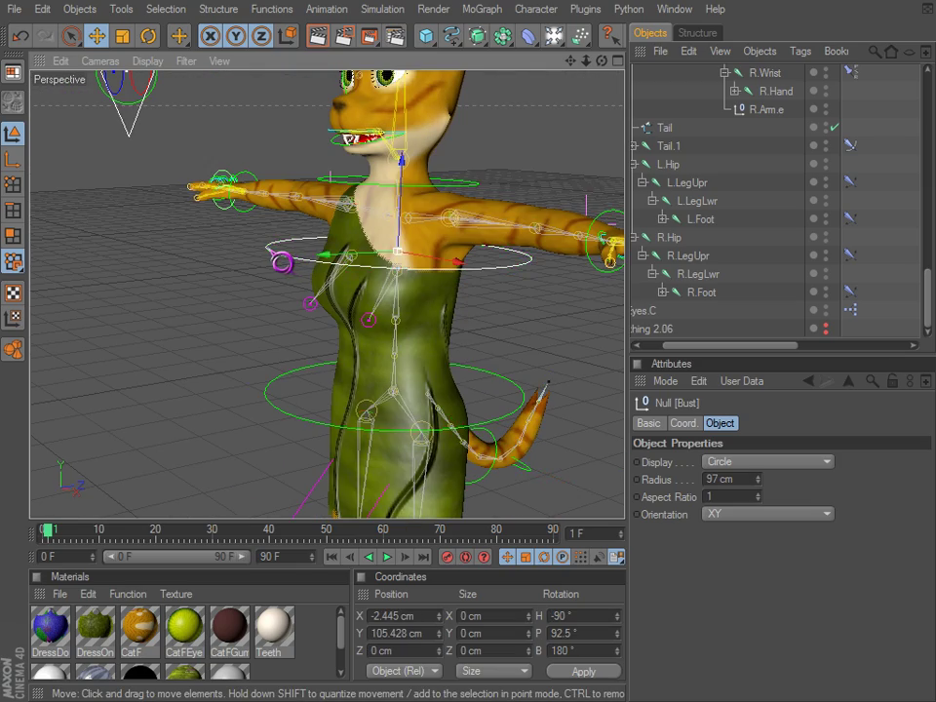
scroll(413, 297, down, 2)
alt+middle_drag(413, 297, 604, 441)
alt+drag(604, 441, 605, 446)
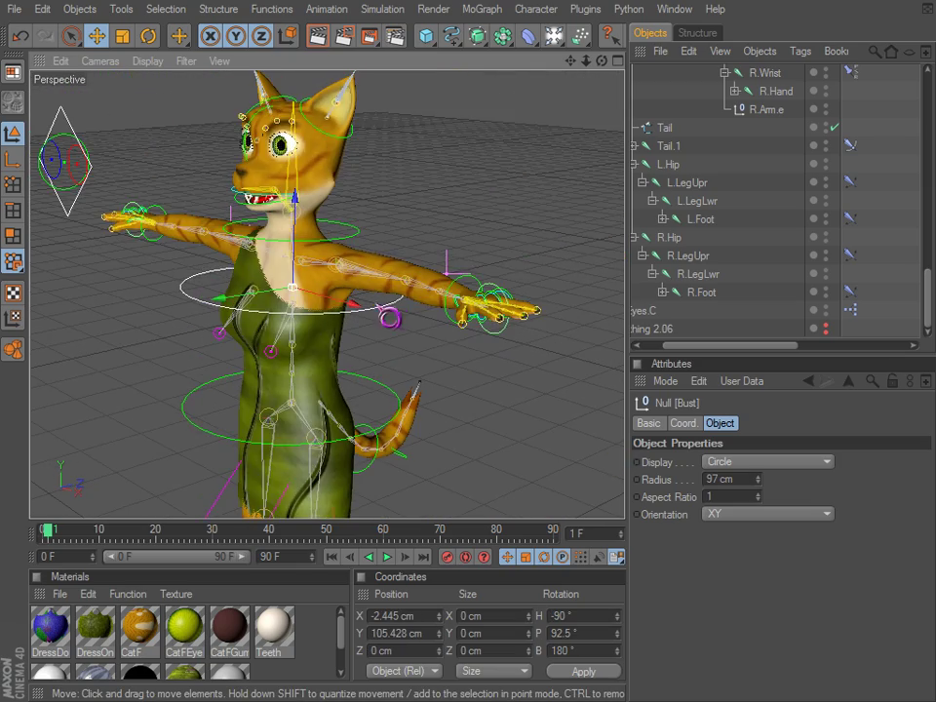
mouse_move(298, 205)
mouse_down()
mouse_move(604, 449)
mouse_move(298, 204)
mouse_up()
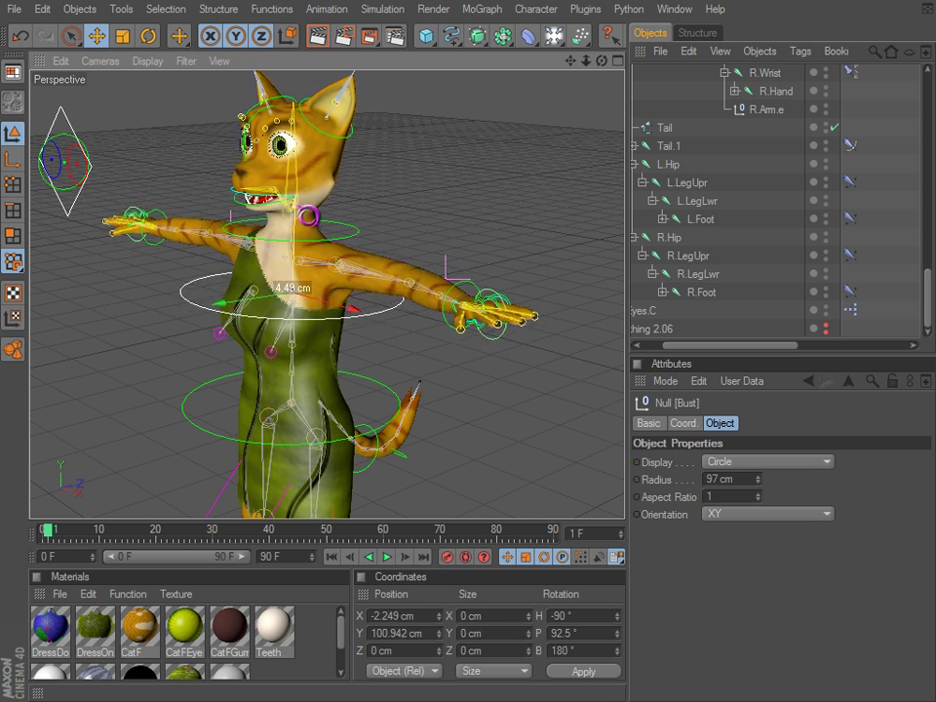
key(ctrl+z)
alt+middle_drag(335, 246, 338, 226)
alt+drag(348, 237, 334, 223)
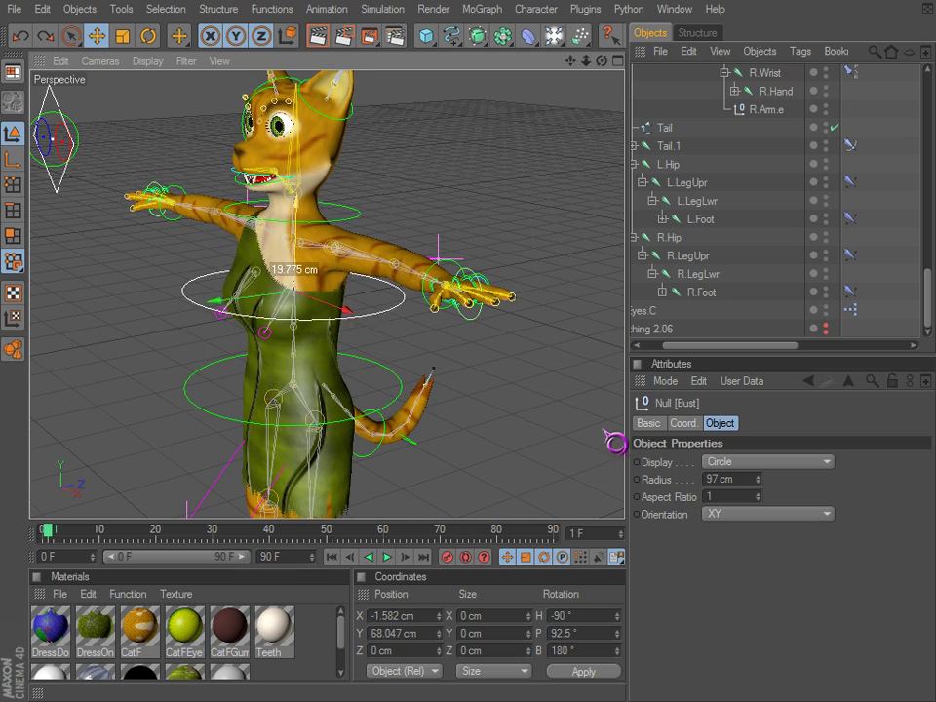
drag(605, 445, 296, 232)
alt+middle_drag(337, 261, 342, 234)
alt+drag(343, 234, 340, 303)
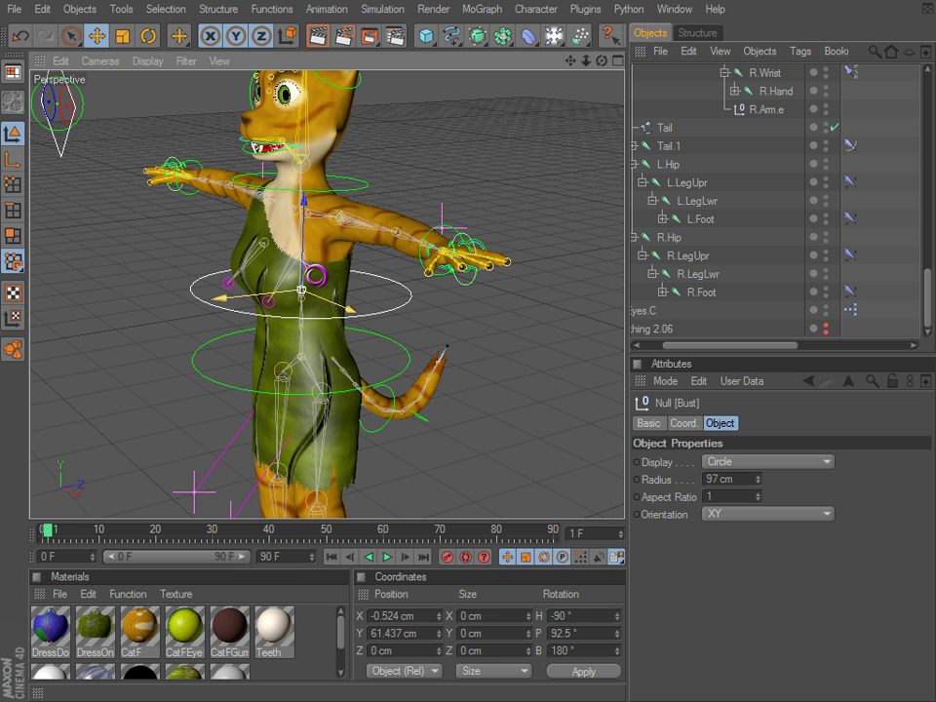
- Try leaning the torso by moving the bust control to about X 7.6 cm, Y 61.8 cm, Z 20.3 cm
alt+drag(312, 264, 342, 242)
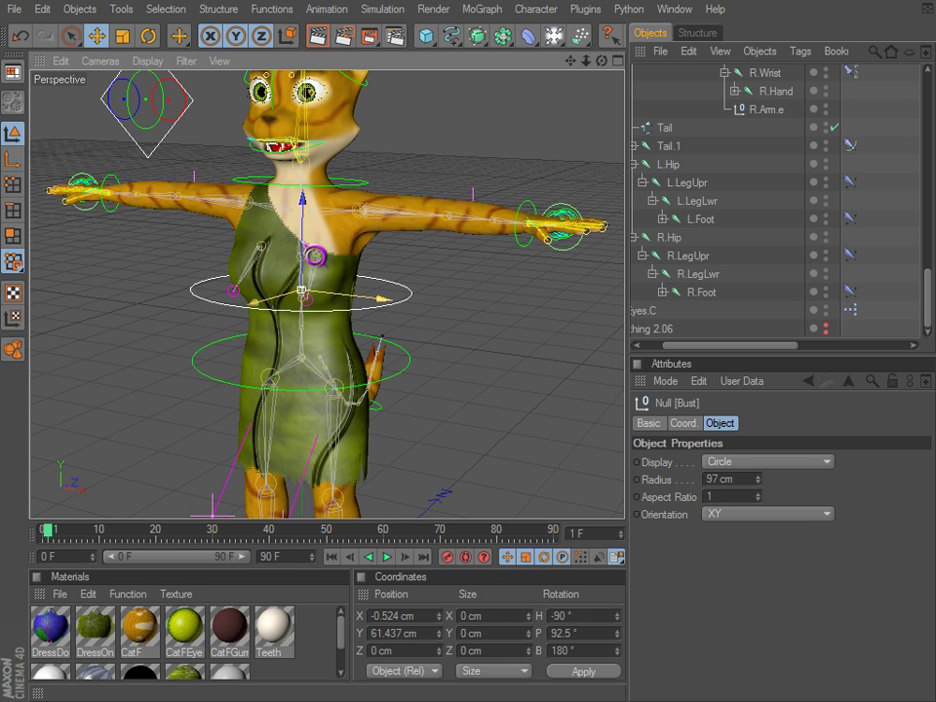
drag(302, 290, 292, 298)
drag(598, 436, 298, 299)
alt+middle_drag(298, 300, 604, 445)
alt+drag(605, 445, 333, 258)
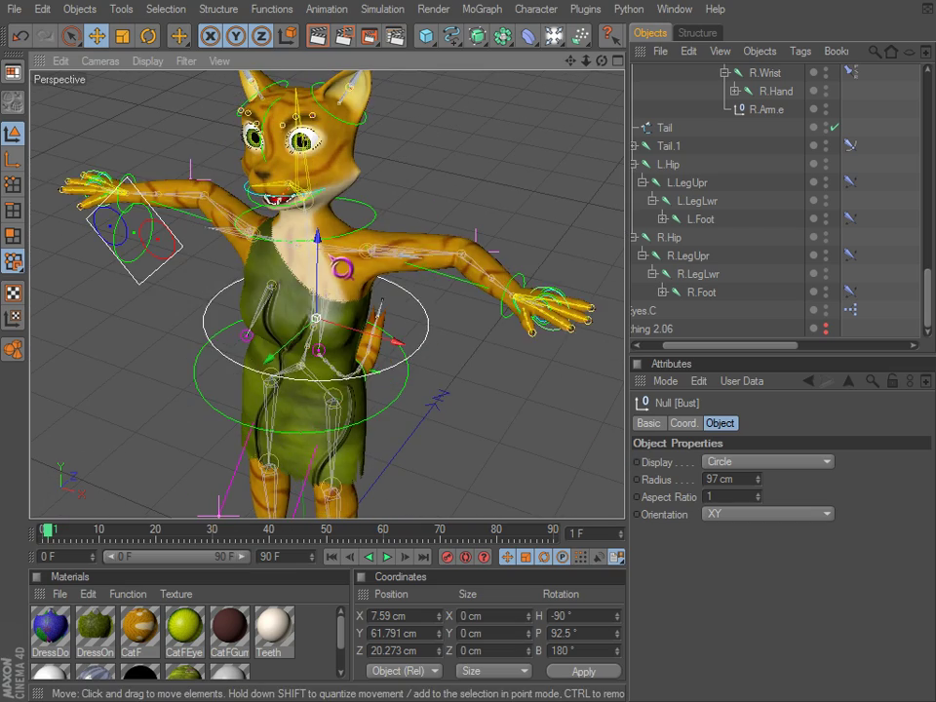
key(ctrl+z)
- Bring the left hand to the hip at about X 112 cm, Y -56 cm, Z -69 cm and rotate it to about H -75°, P 8°, B -85°
alt+middle_drag(333, 258, 318, 226)
alt+drag(318, 226, 380, 210)
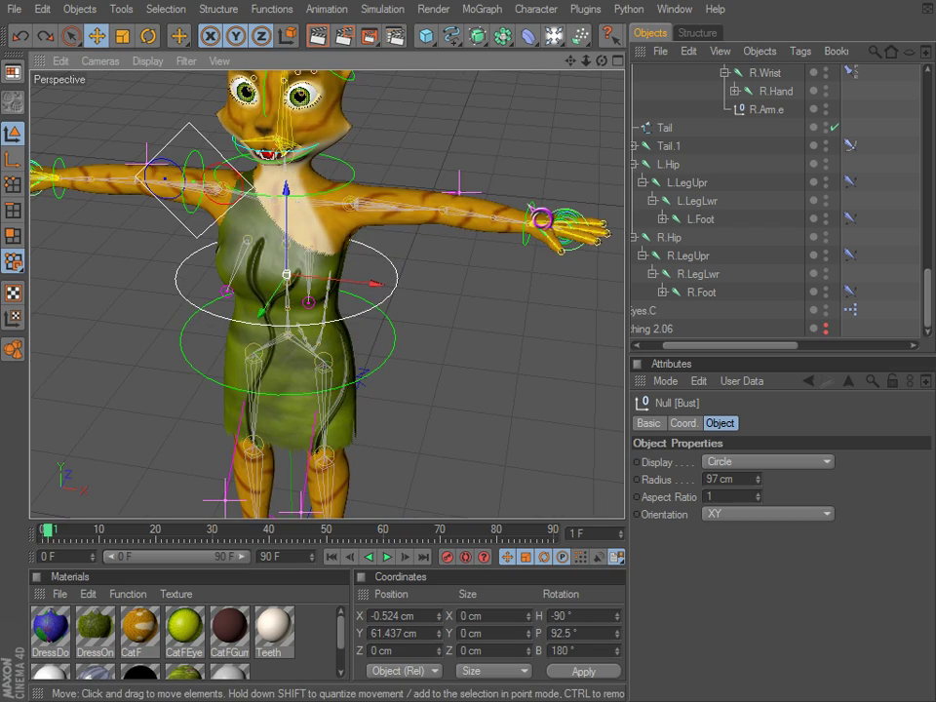
click(532, 208)
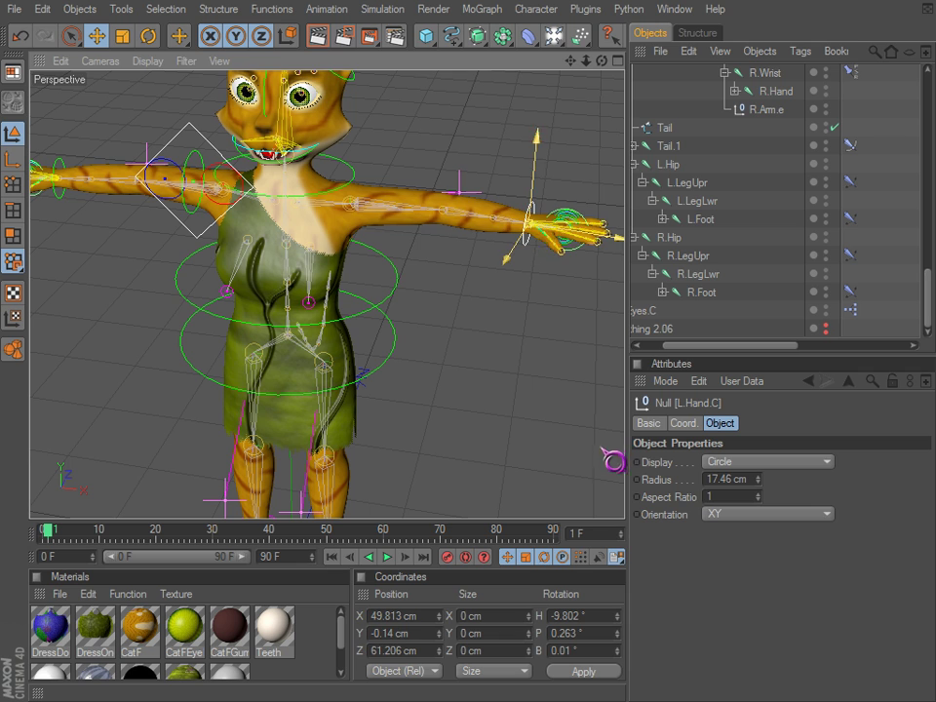
drag(546, 226, 609, 456)
key(r)
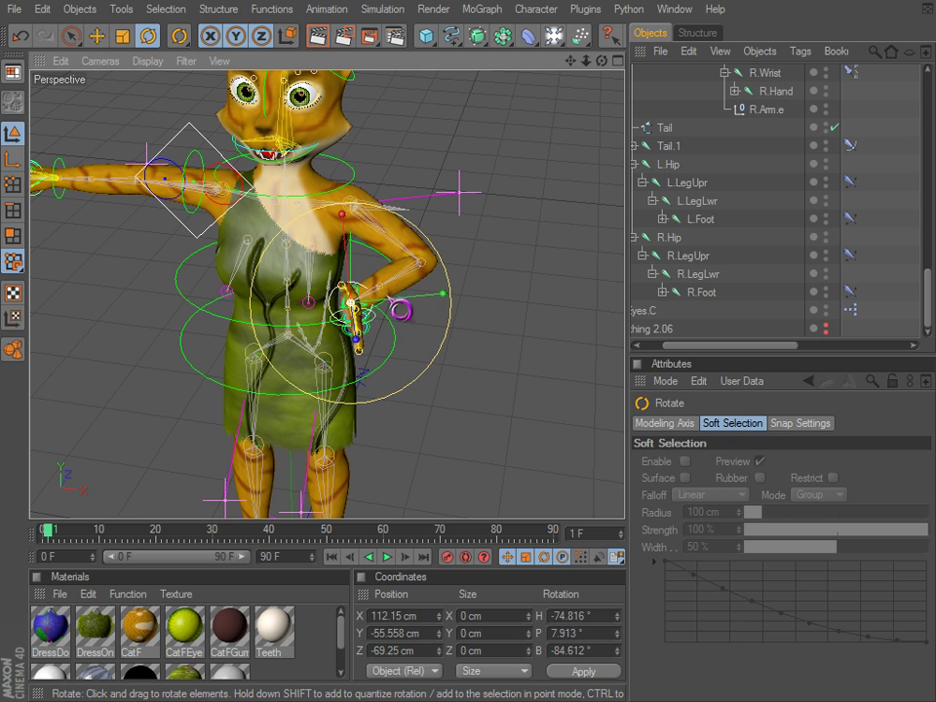
- Rotate the left hand control to about H -147.5°, P 2.1°, B -77.5°
alt+right_drag(324, 300, 421, 263)
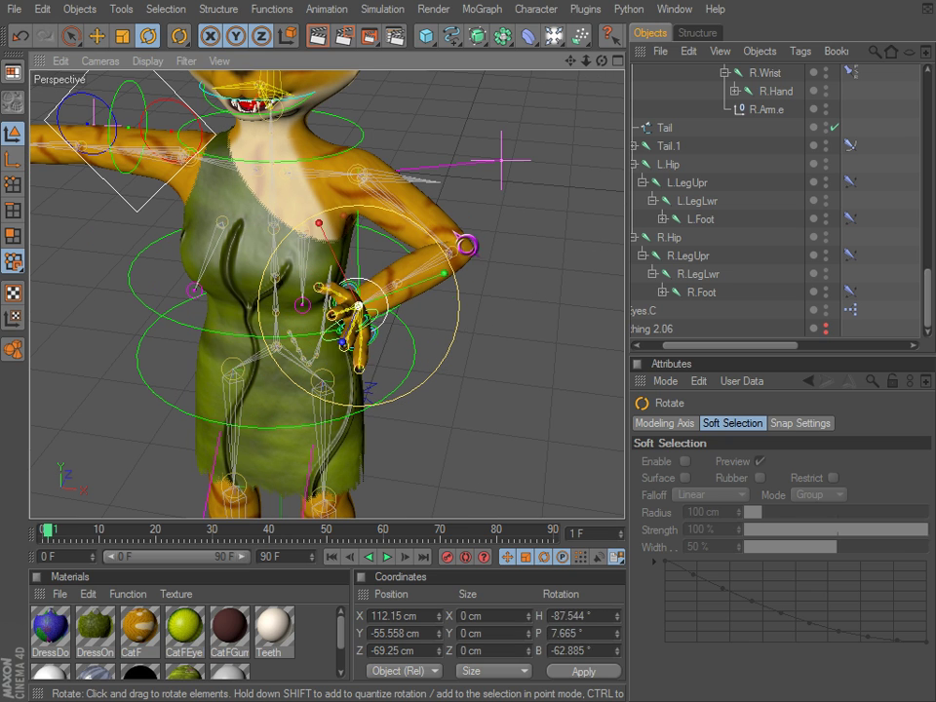
alt+right_drag(352, 392, 419, 341)
alt+middle_drag(472, 356, 487, 311)
alt+drag(487, 311, 658, 448)
alt+right_drag(390, 356, 467, 334)
alt+drag(466, 335, 508, 345)
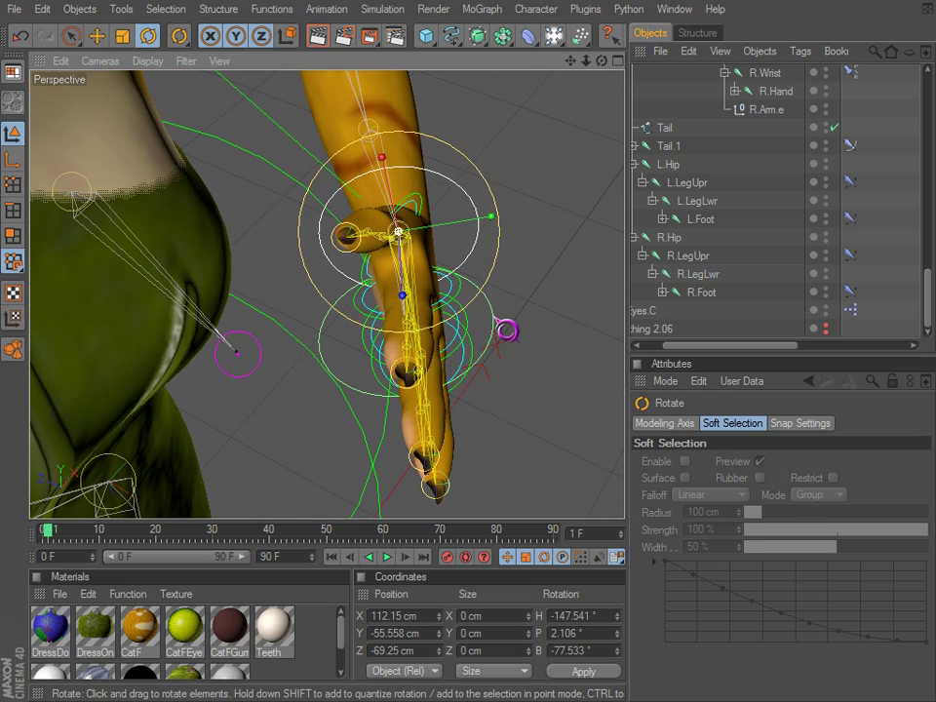
- Curl the left hand's fingers by rotating the L.Fingers control to about P -63.4°
click(496, 318)
alt+drag(490, 232, 588, 455)
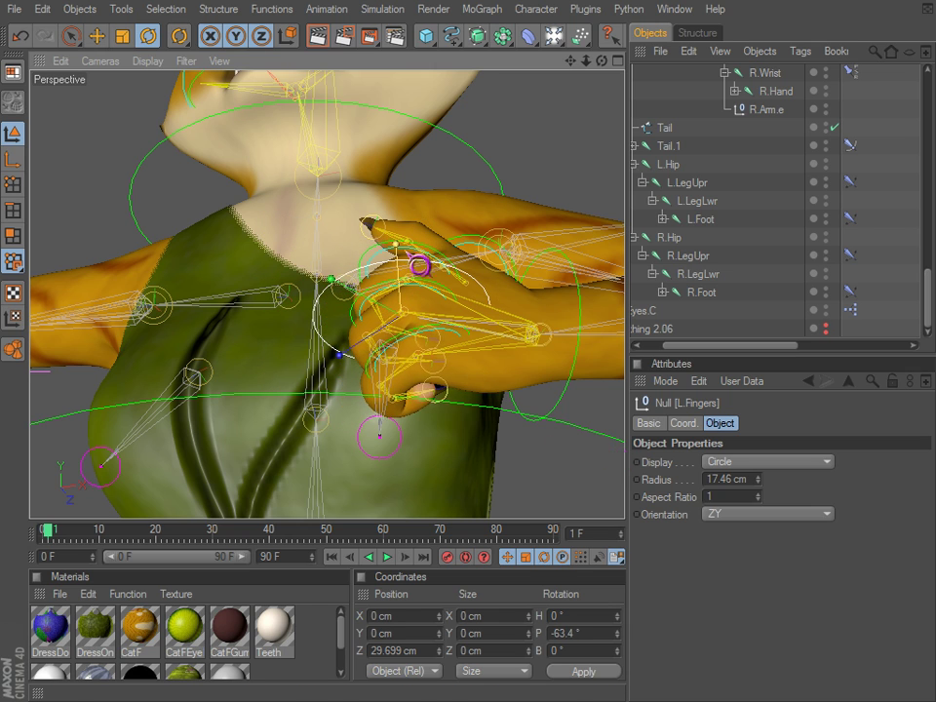
alt+drag(420, 265, 501, 264)
- Bend the left index finger with the L.Index control through about P 40.1° and P -16.3°, and straighten the finger
click(502, 263)
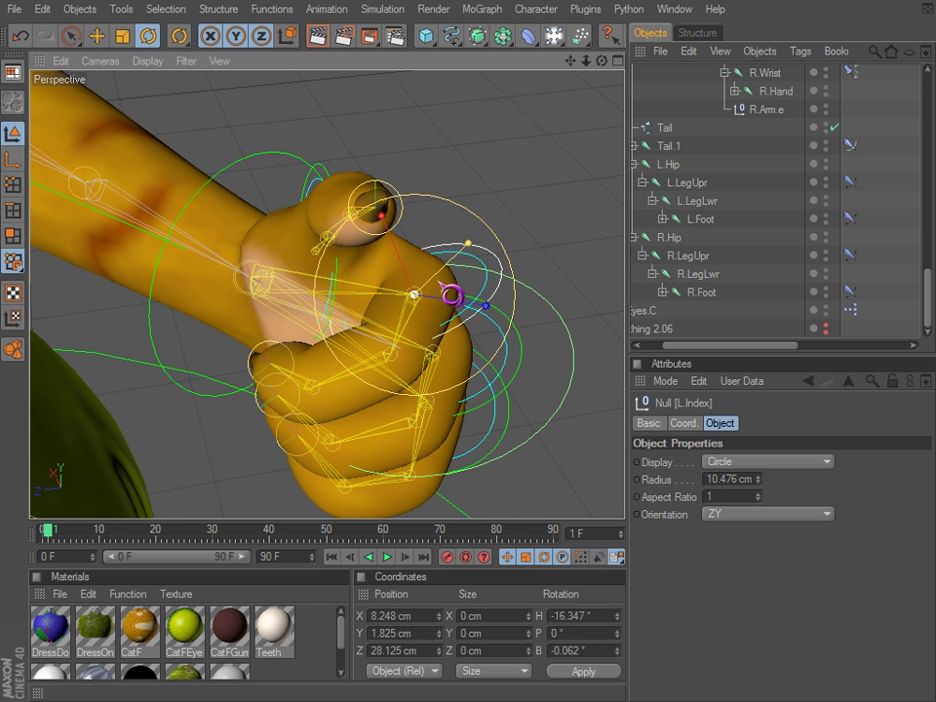
mouse_move(604, 458)
mouse_down()
mouse_move(638, 457)
mouse_move(608, 455)
mouse_up()
scroll(413, 278, down, 3)
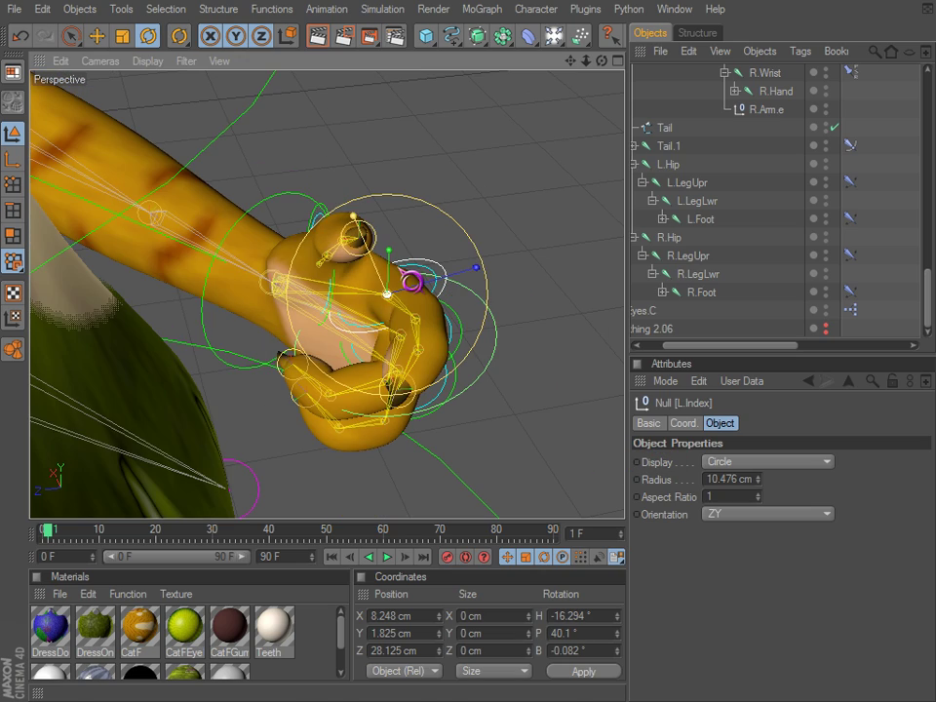
alt+drag(390, 307, 362, 283)
scroll(349, 348, up, 3)
drag(387, 235, 609, 458)
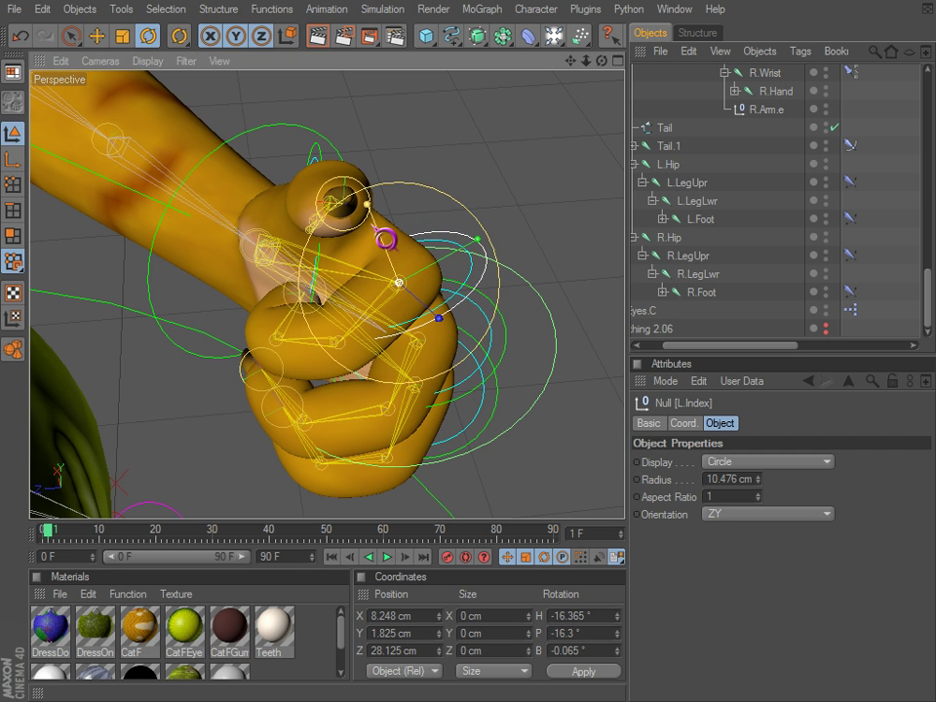
alt+drag(385, 239, 451, 321)
- Select the left hand control and switch the viewport to Gouraud shading with lines
click(494, 323)
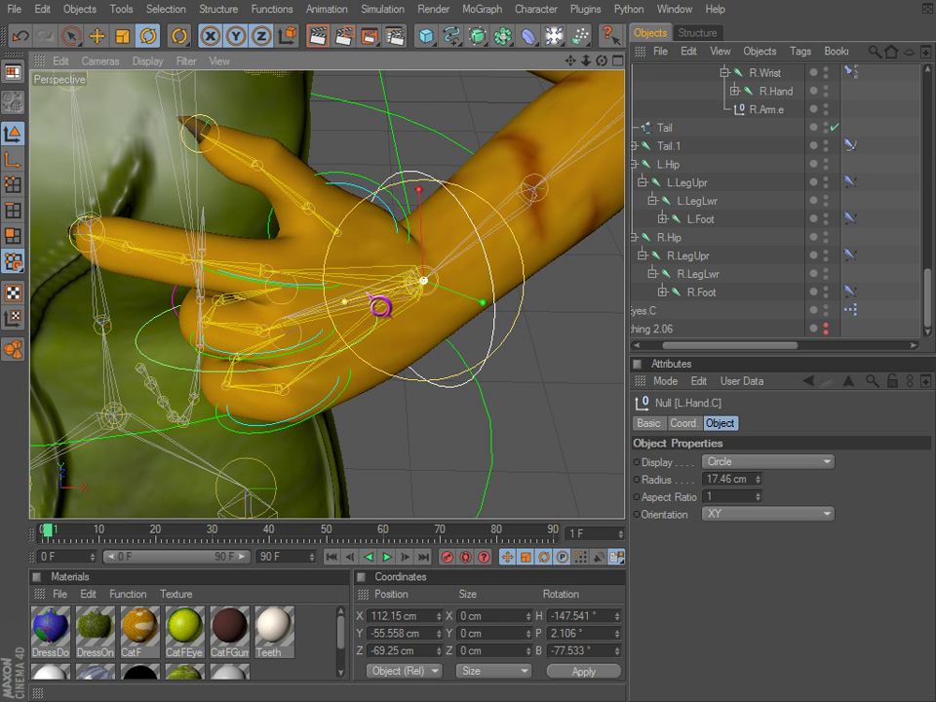
key(n)
key(b)
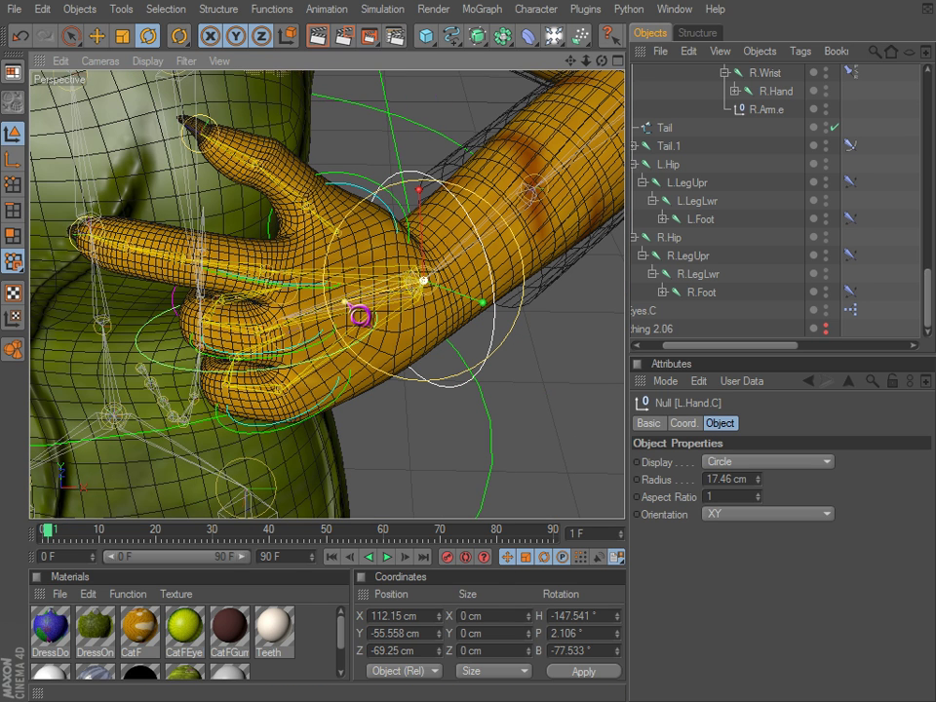
key(n)
key(a)
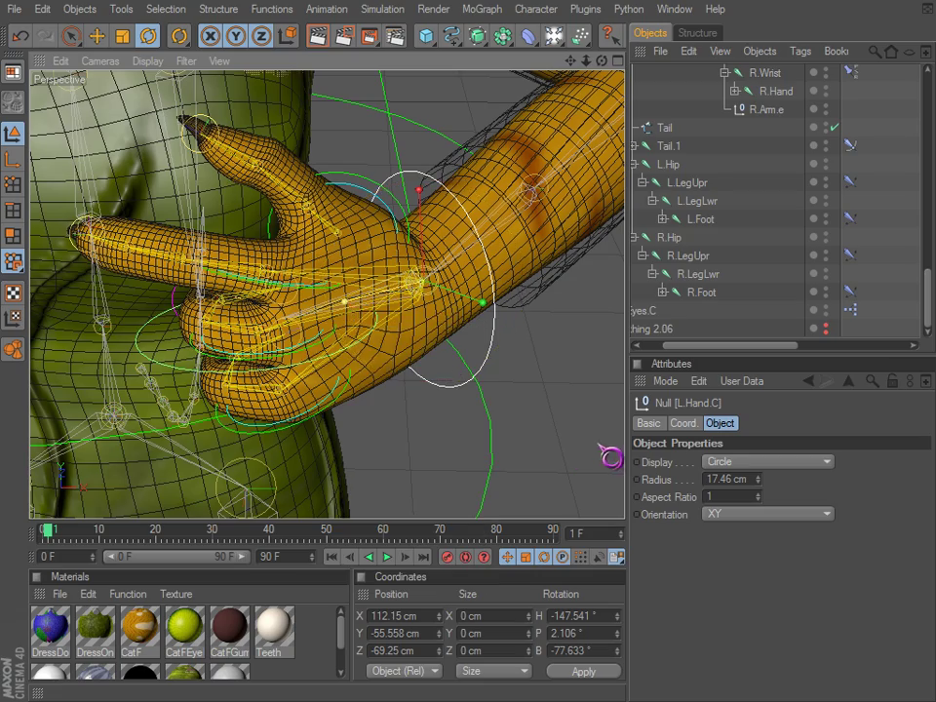
- Rotate the left hand control to about B -82.7°
drag(599, 445, 485, 241)
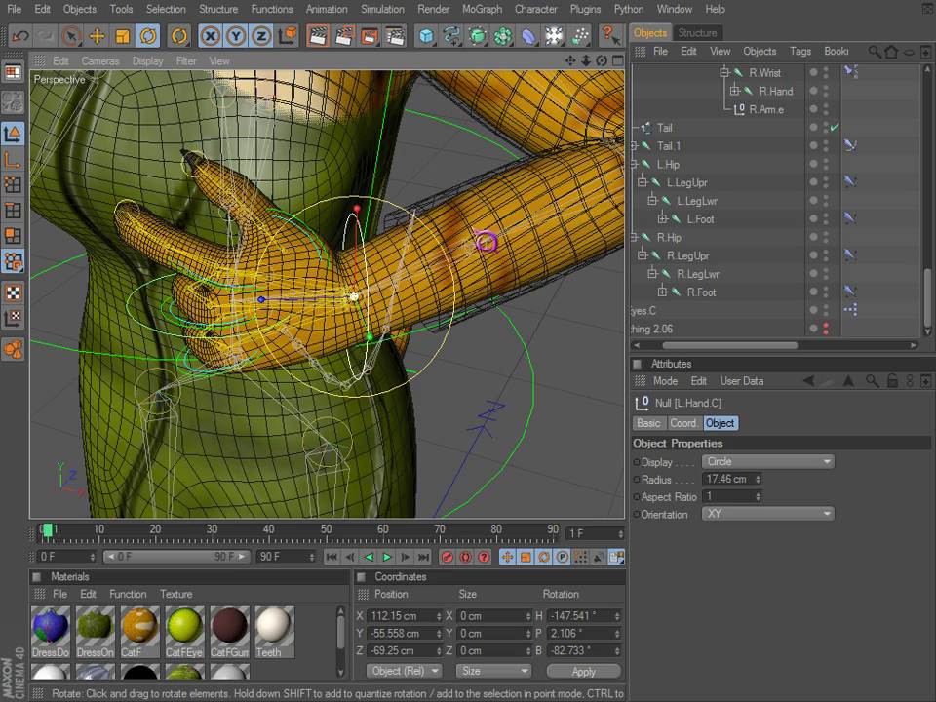
mouse_move(615, 457)
mouse_down()
mouse_move(654, 464)
mouse_move(654, 450)
mouse_move(533, 458)
mouse_move(614, 456)
mouse_up()
drag(287, 313, 464, 316)
scroll(465, 315, down, 4)
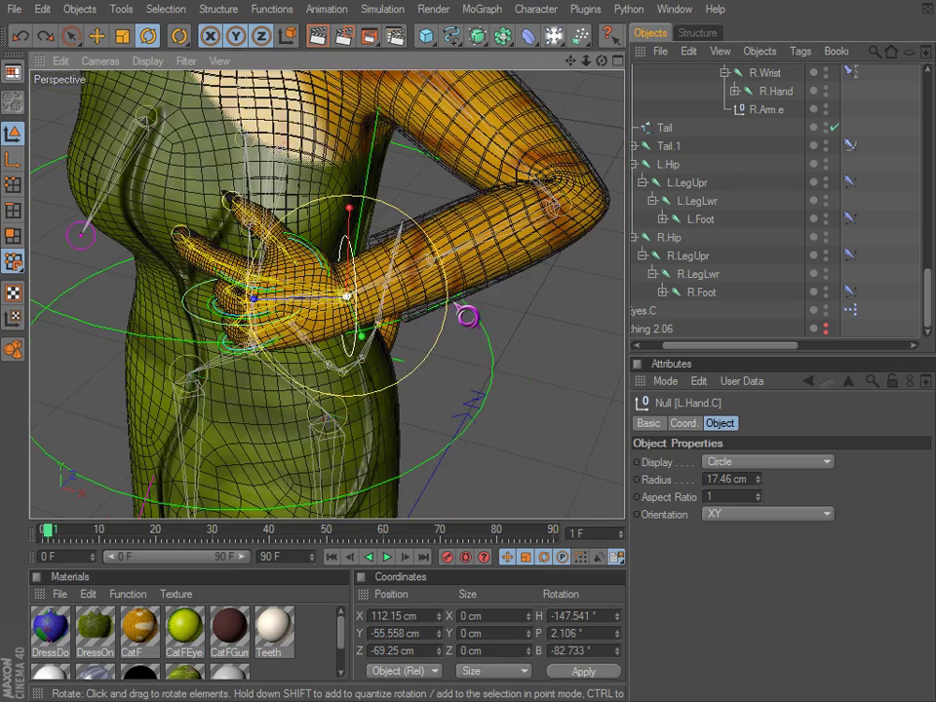
- Turn off the mesh smoothing so the bent left elbow and the whole body show the low-polygon mesh
alt+middle_drag(614, 455, 615, 456)
scroll(449, 265, up, 6)
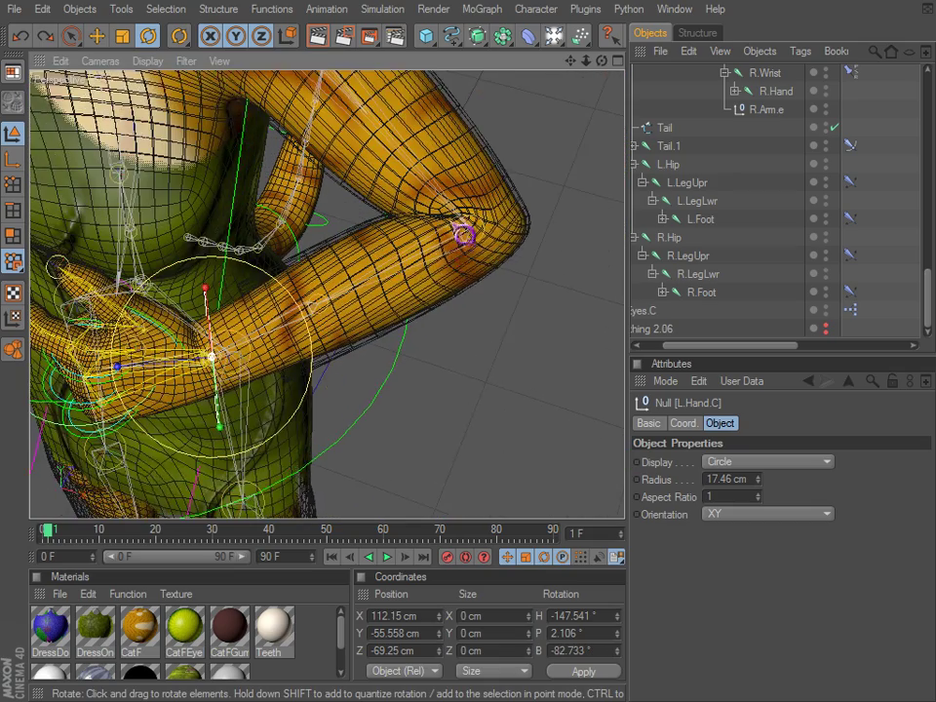
mouse_move(459, 250)
alt+mouse_down()
mouse_move(468, 243)
mouse_move(472, 251)
alt+mouse_up()
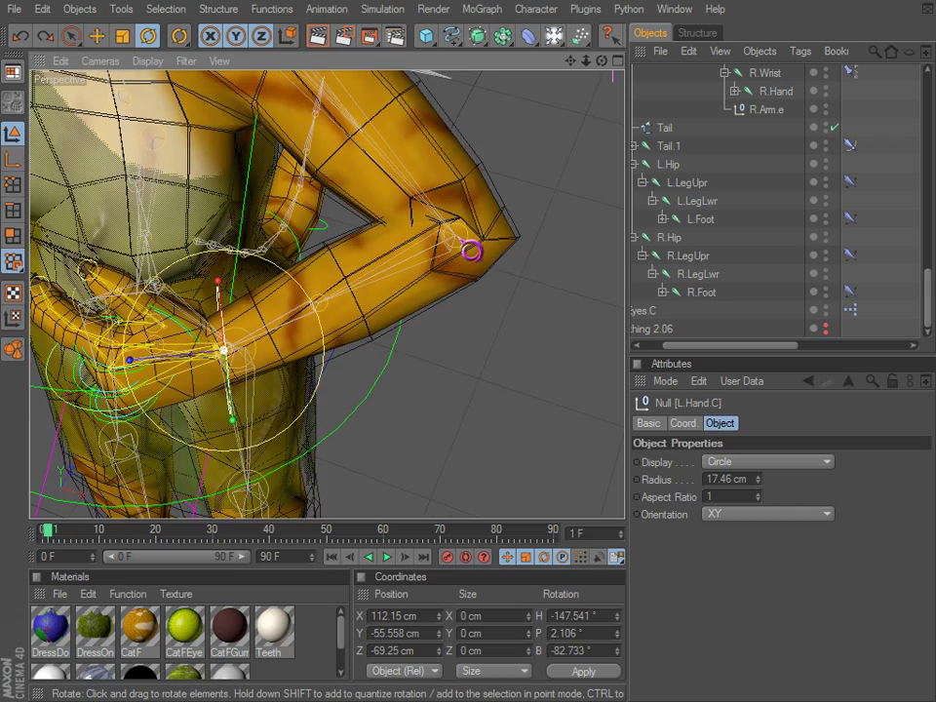
alt+drag(615, 456, 327, 328)
alt+drag(159, 308, 614, 456)
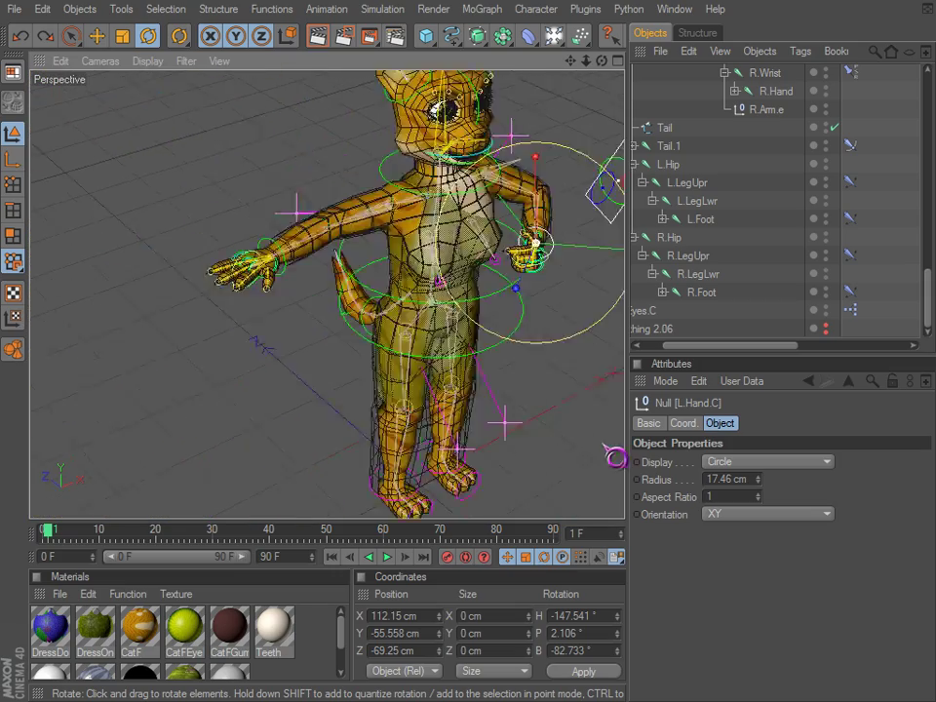
- Bring the right hand control to the hip at about X 110 cm, Y -0.4 cm, Z -2.9 cm
alt+middle_drag(614, 457, 178, 290)
alt+drag(177, 290, 615, 458)
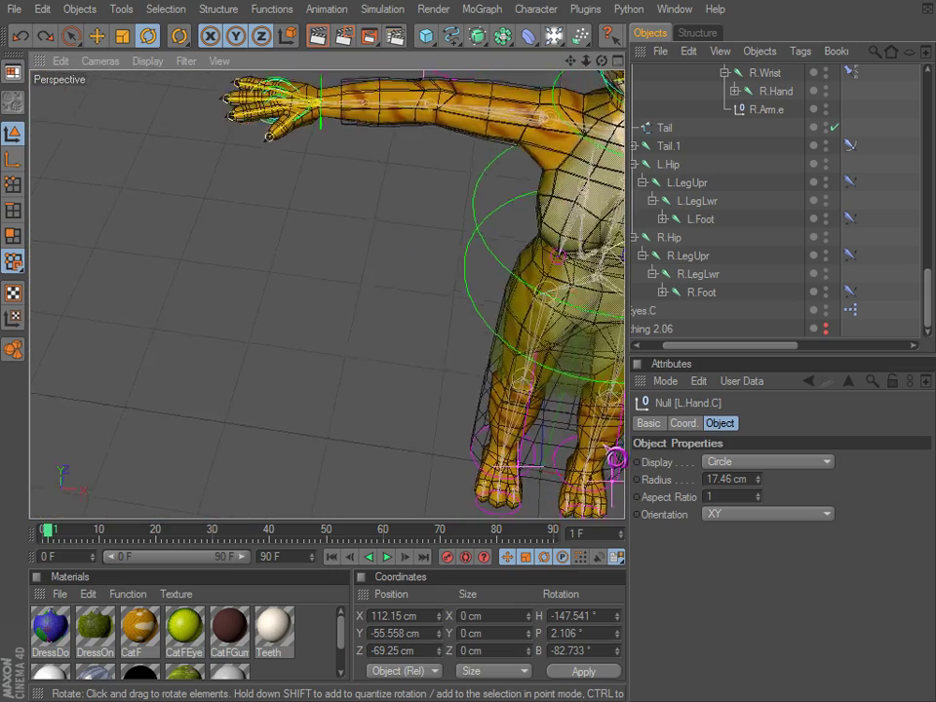
alt+middle_drag(316, 88, 299, 201)
scroll(301, 201, up, 3)
click(309, 199)
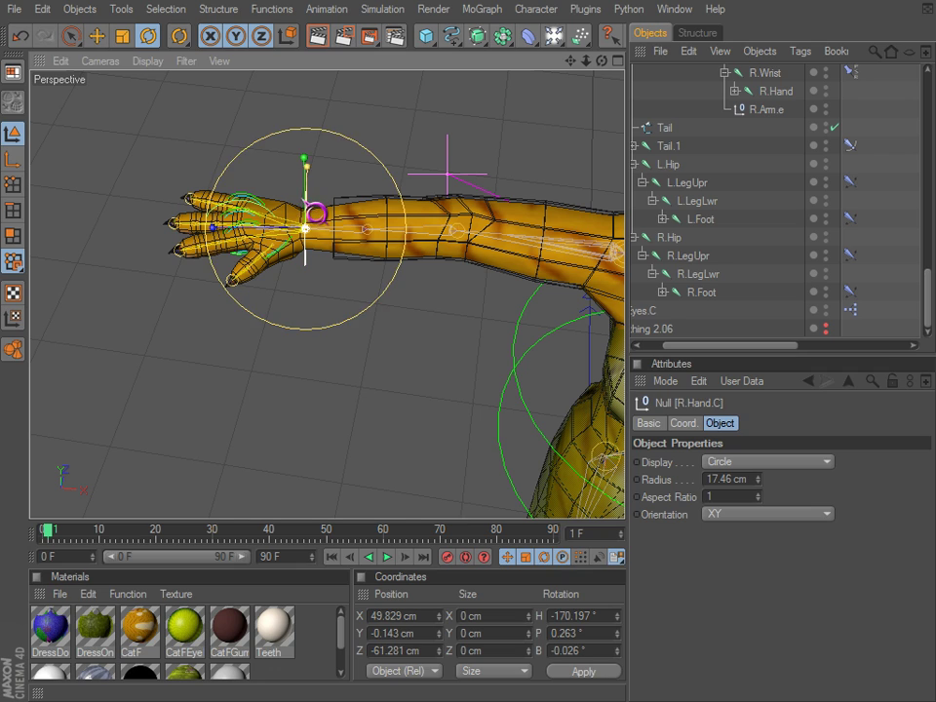
key(e)
alt+drag(364, 233, 337, 217)
alt+middle_drag(336, 217, 607, 451)
alt+drag(607, 452, 604, 446)
- Rotate the right hand control to about H -97°, P -3°, B 33°
key(r)
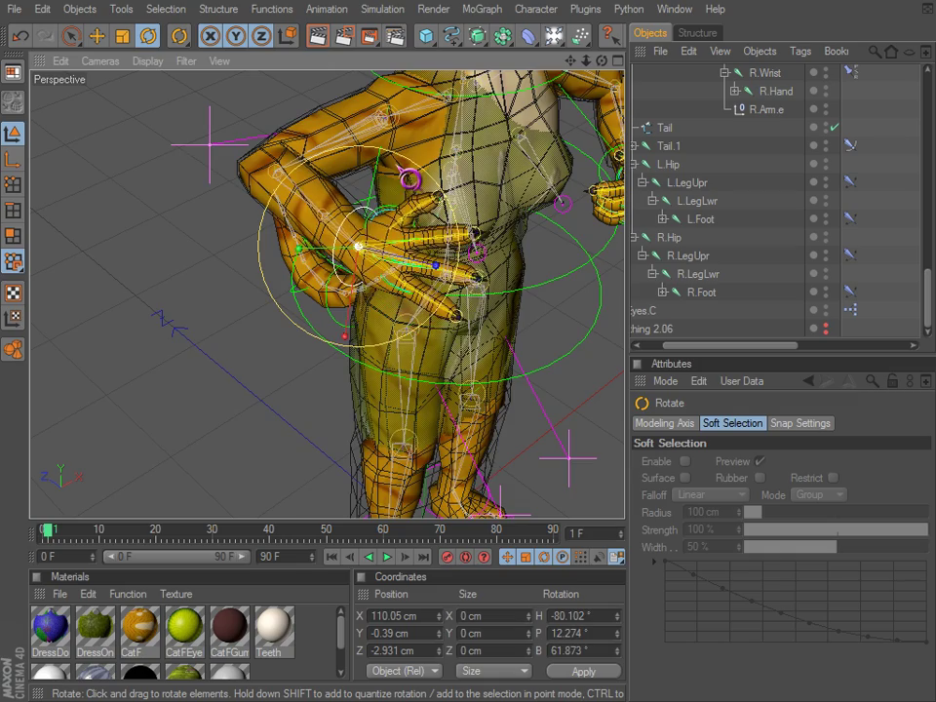
mouse_move(614, 456)
alt+mouse_down()
mouse_move(625, 460)
mouse_move(613, 464)
mouse_move(613, 452)
alt+mouse_up()
drag(353, 171, 355, 170)
alt+drag(612, 453, 617, 455)
alt+middle_drag(616, 455, 559, 477)
- Expand the Bust hierarchy, examine the XPresso node graph of the R.Hand.C control, and close it
scroll(777, 196, up, 6)
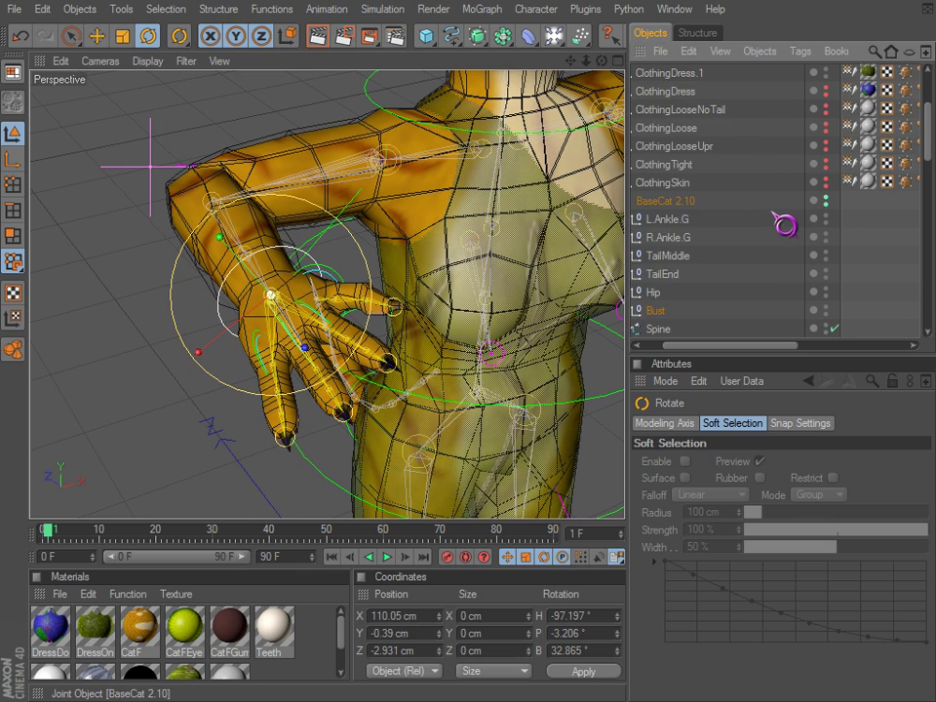
scroll(772, 217, up, 3)
drag(738, 344, 685, 344)
scroll(695, 298, down, 2)
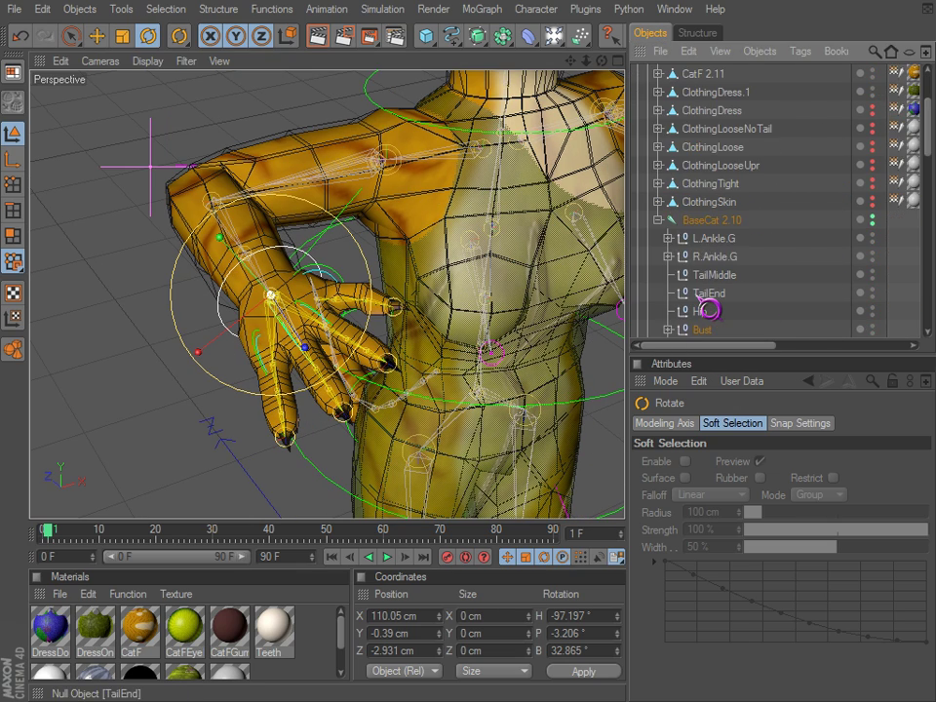
scroll(709, 310, down, 2)
click(668, 221)
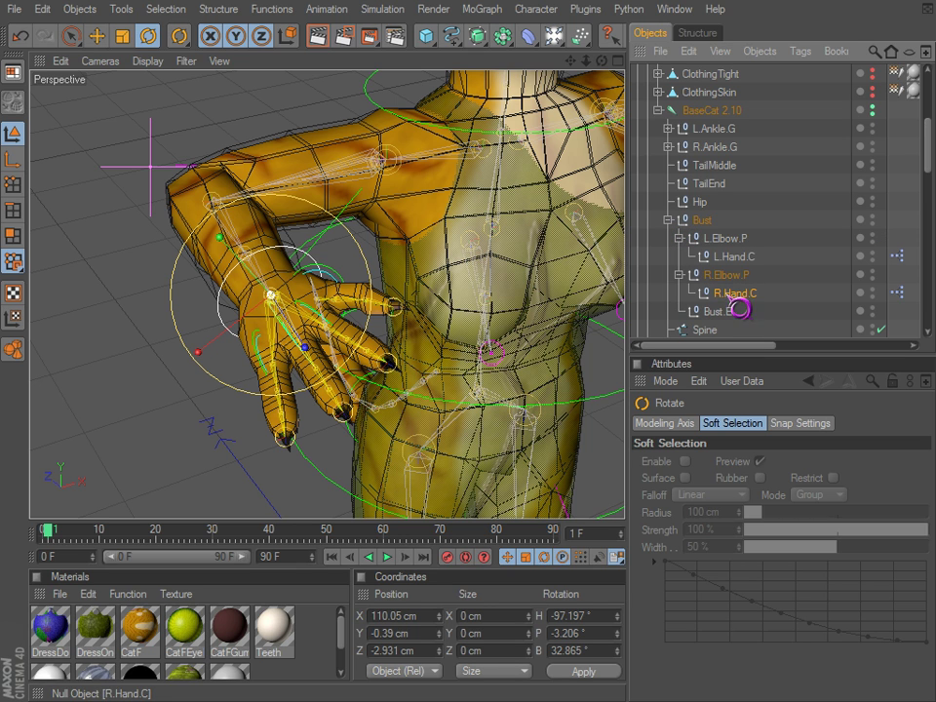
double_click(897, 293)
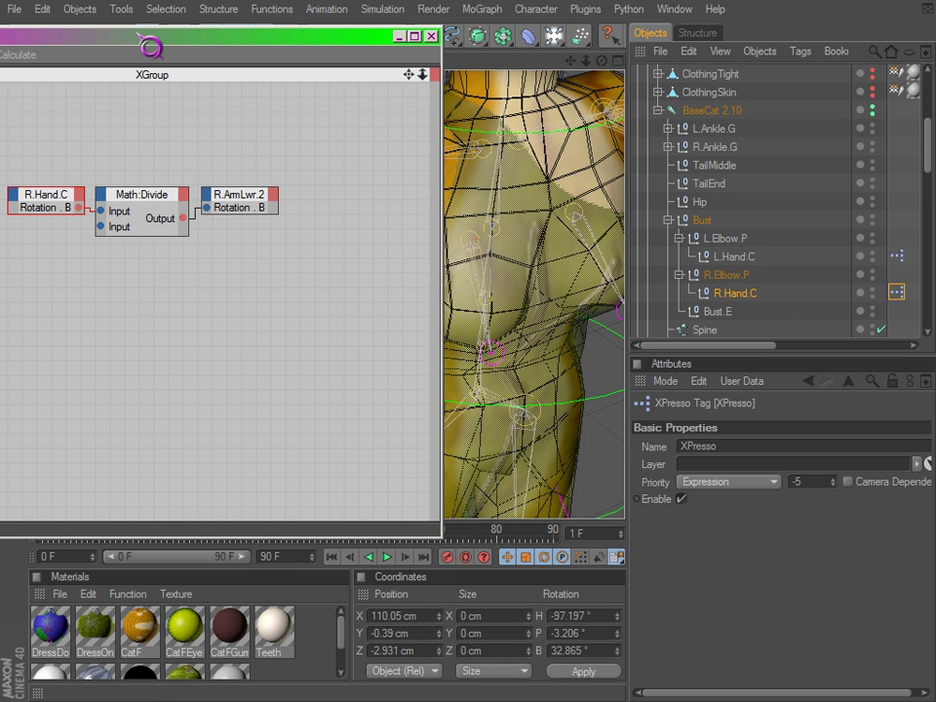
drag(149, 44, 346, 299)
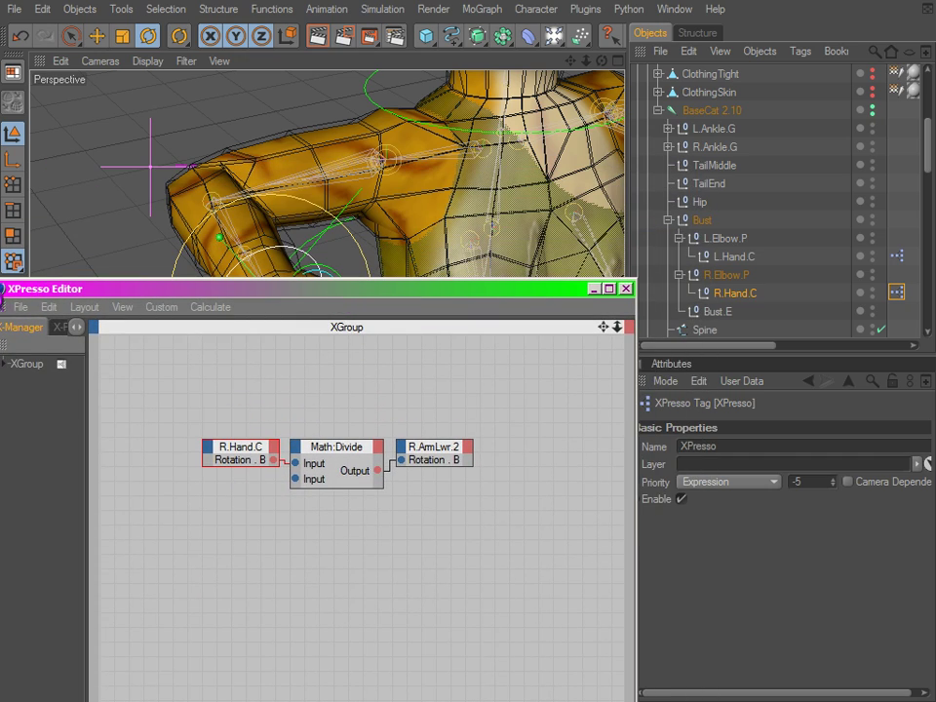
click(627, 289)
- Expand the R.Hand hierarchy and look through its R.Thumb, R.Index, R.Index.B and R.Fingers controls
scroll(810, 258, down, 6)
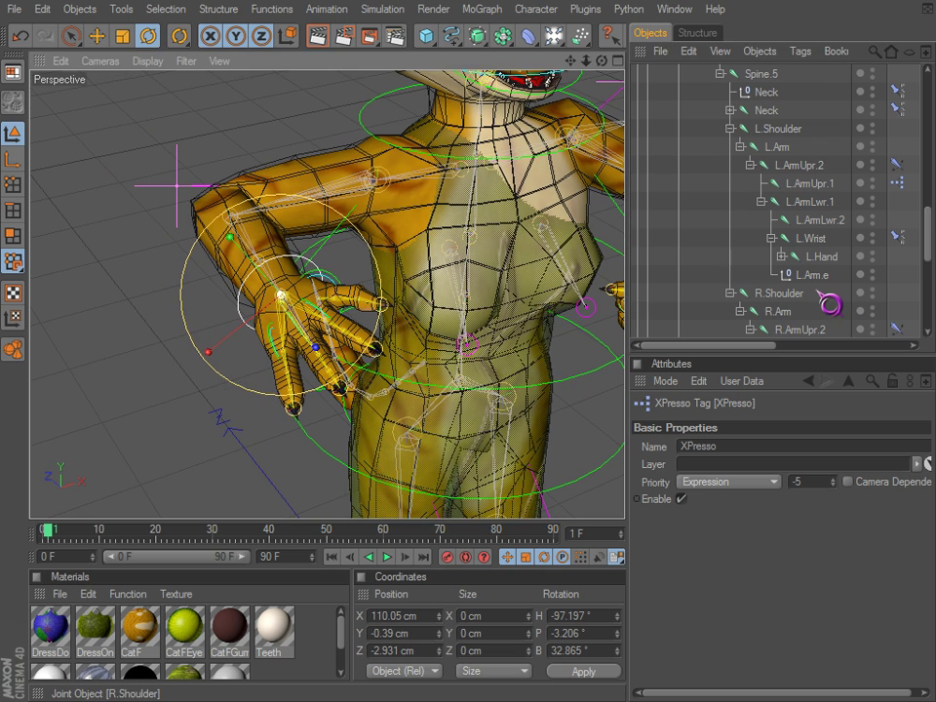
scroll(830, 304, down, 6)
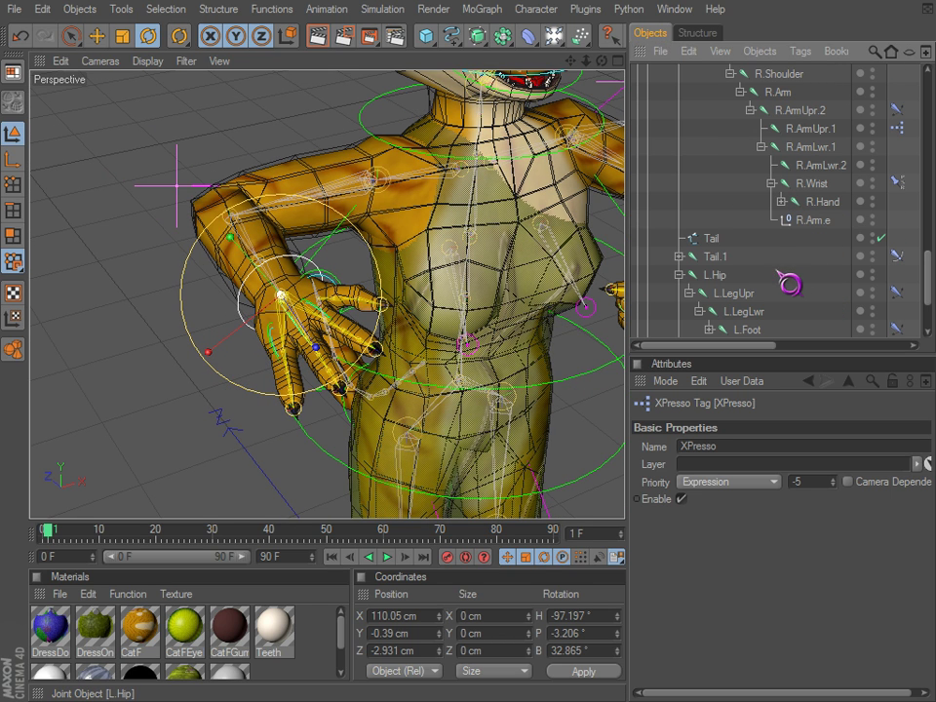
drag(766, 284, 826, 173)
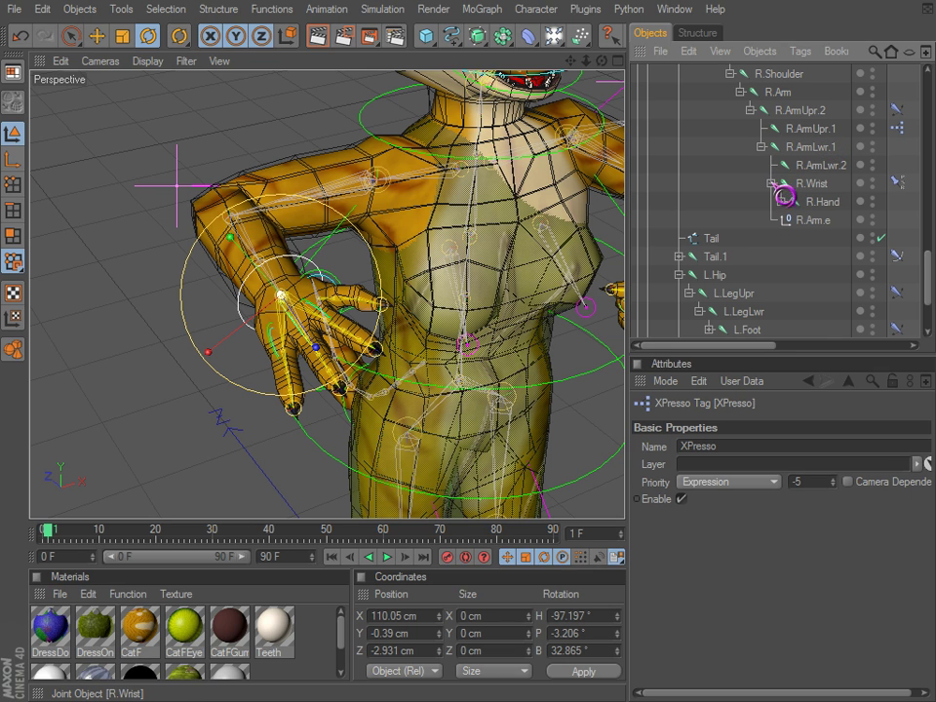
drag(795, 214, 786, 348)
click(742, 130)
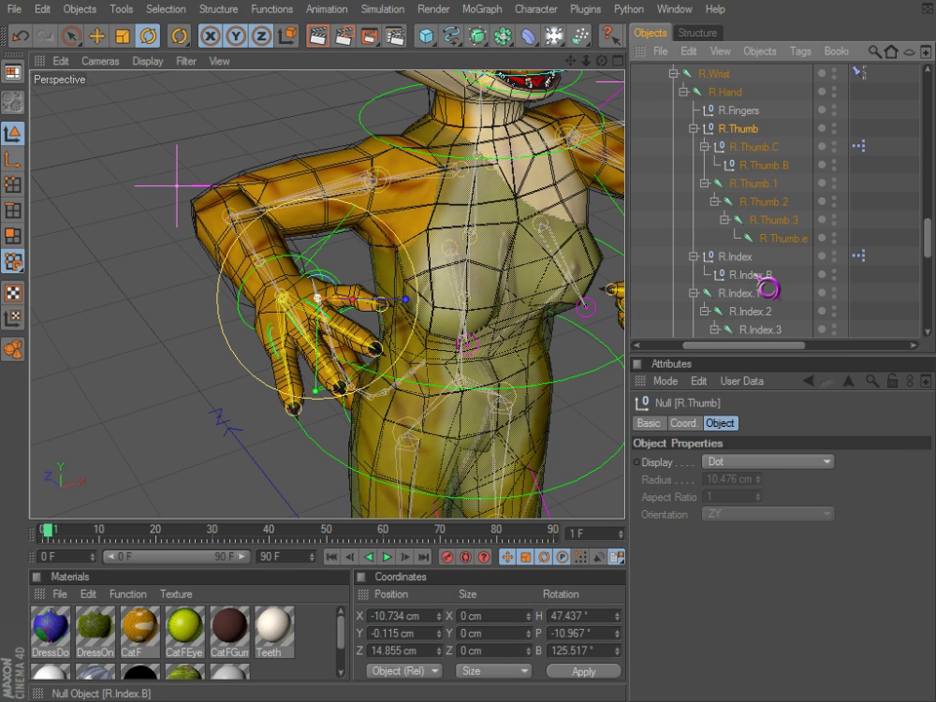
click(738, 258)
click(739, 270)
click(735, 253)
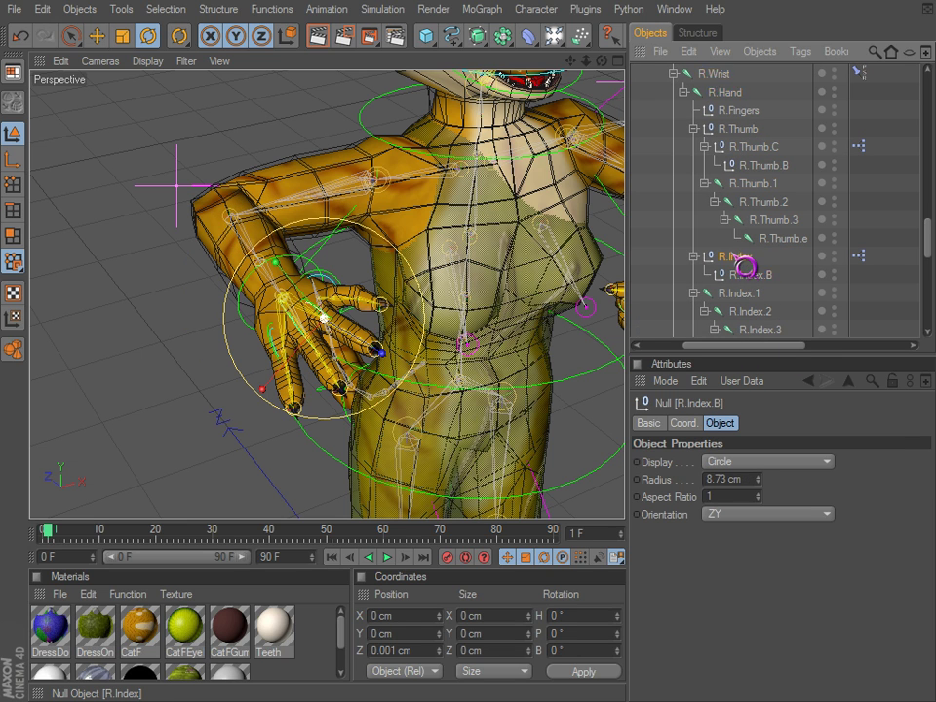
click(741, 112)
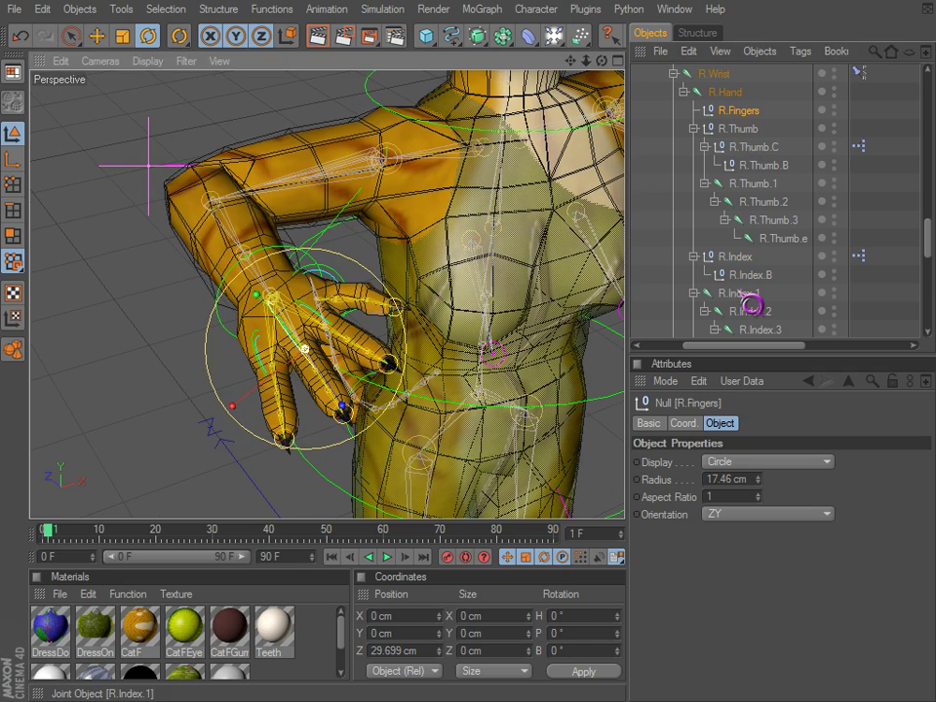
- Open the XPresso graph of R.Index and resize and move its window so the right hand stays visible beside it
click(743, 259)
double_click(858, 255)
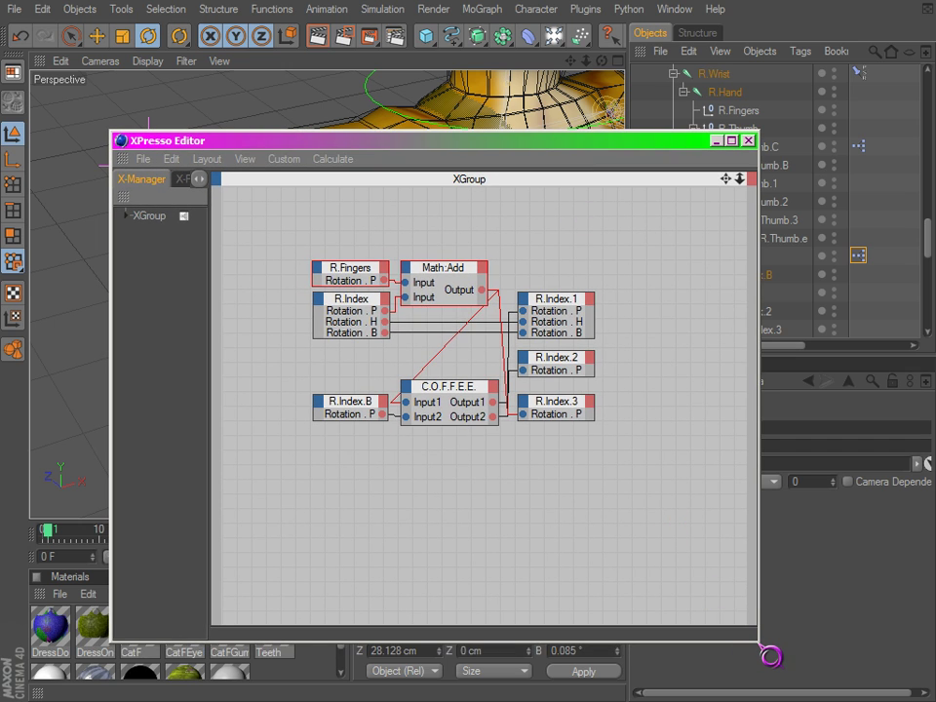
drag(770, 655, 602, 401)
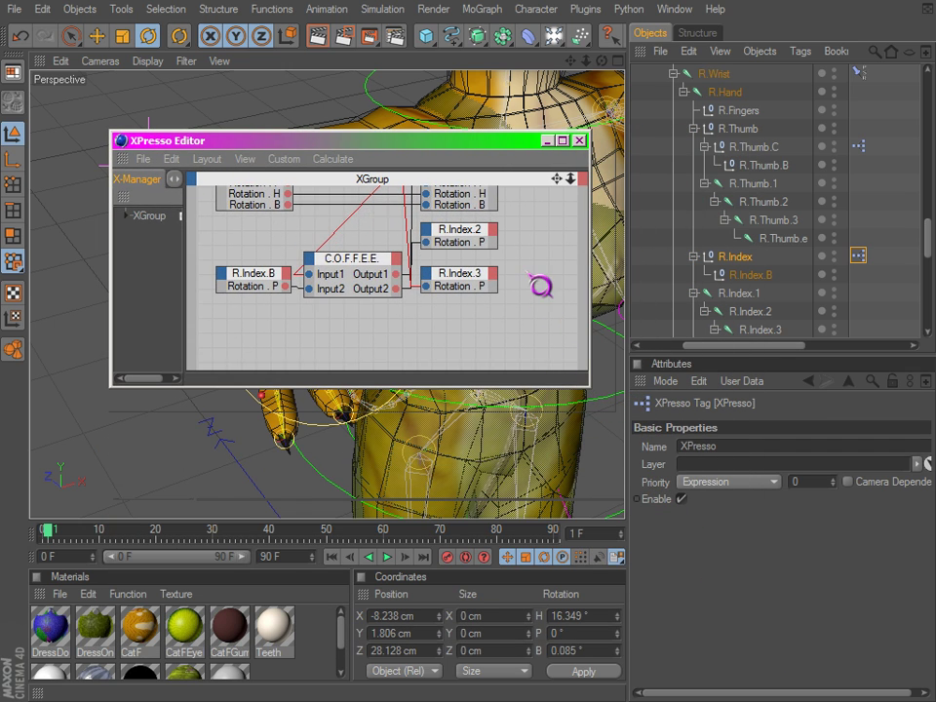
alt+middle_drag(540, 285, 559, 344)
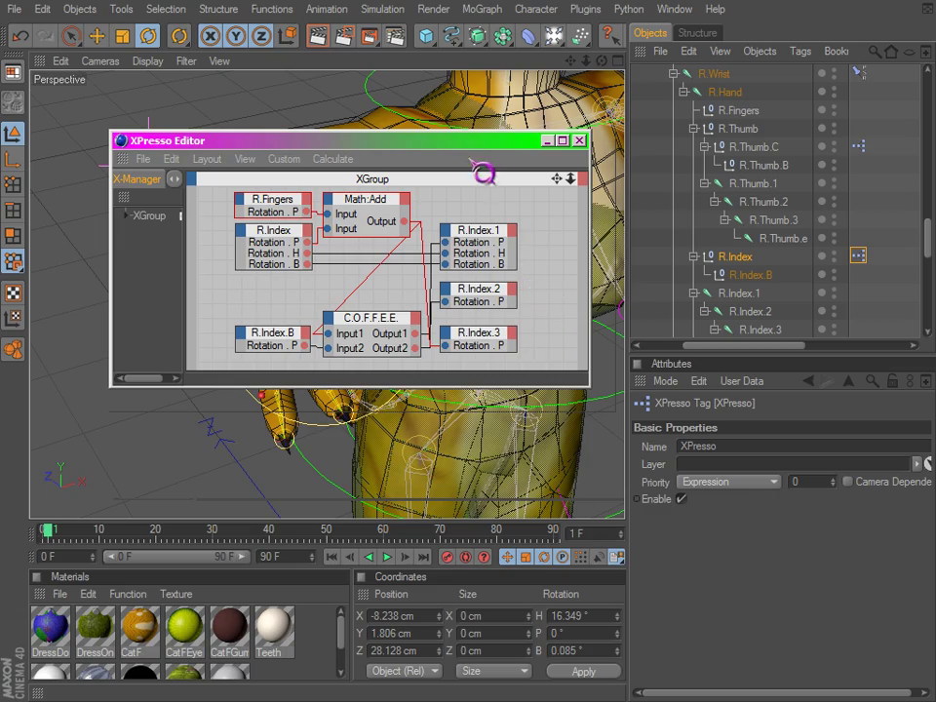
drag(484, 174, 822, 478)
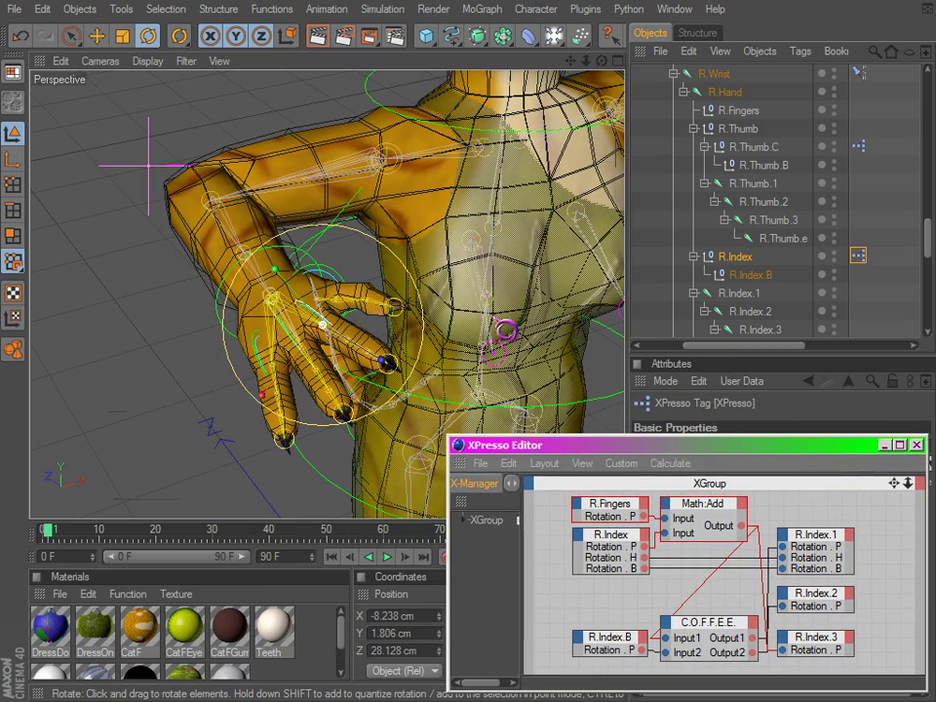
- Select the R.Index.1 node in the XPresso graph to examine its rotation connections against a close view of the right hand
alt+drag(495, 320, 605, 448)
alt+right_drag(298, 292, 393, 242)
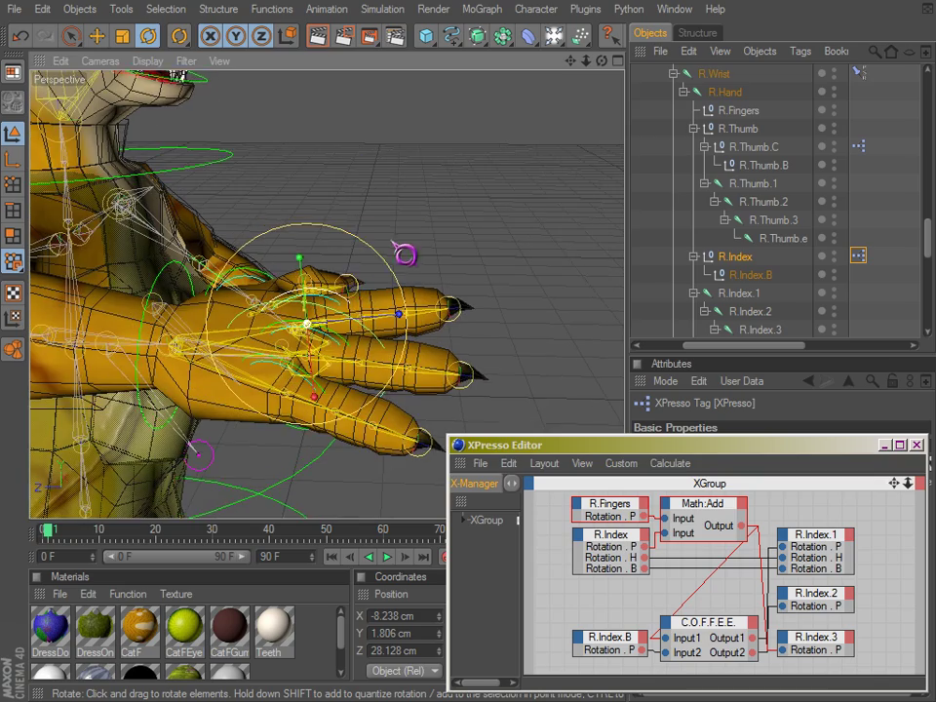
mouse_move(393, 242)
alt+mouse_down()
mouse_move(605, 445)
mouse_move(386, 226)
alt+mouse_up()
alt+right_drag(386, 226, 371, 233)
alt+drag(371, 233, 390, 235)
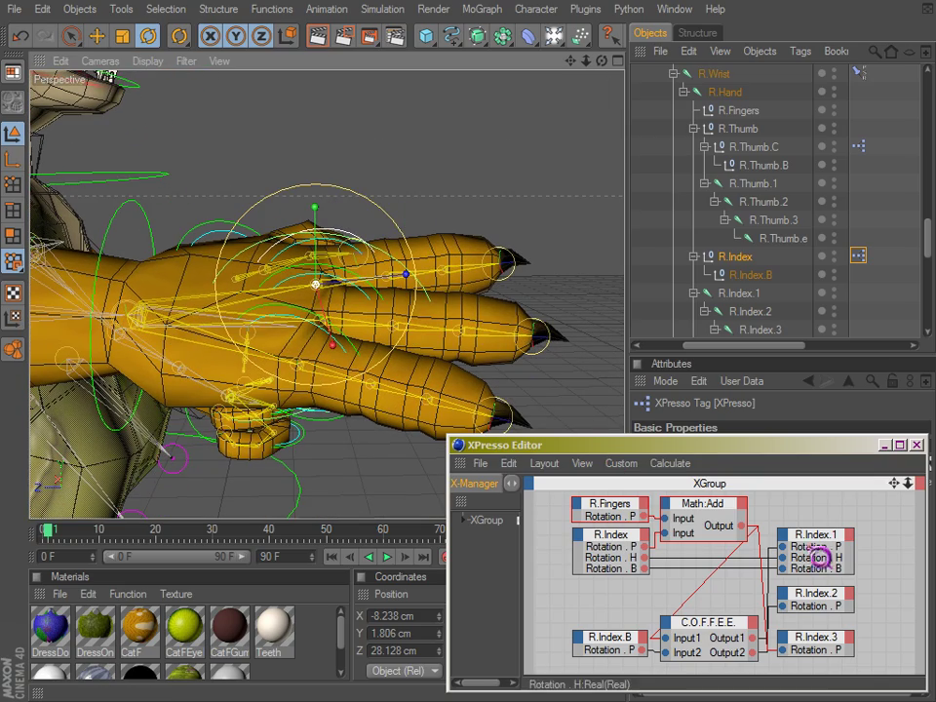
click(820, 547)
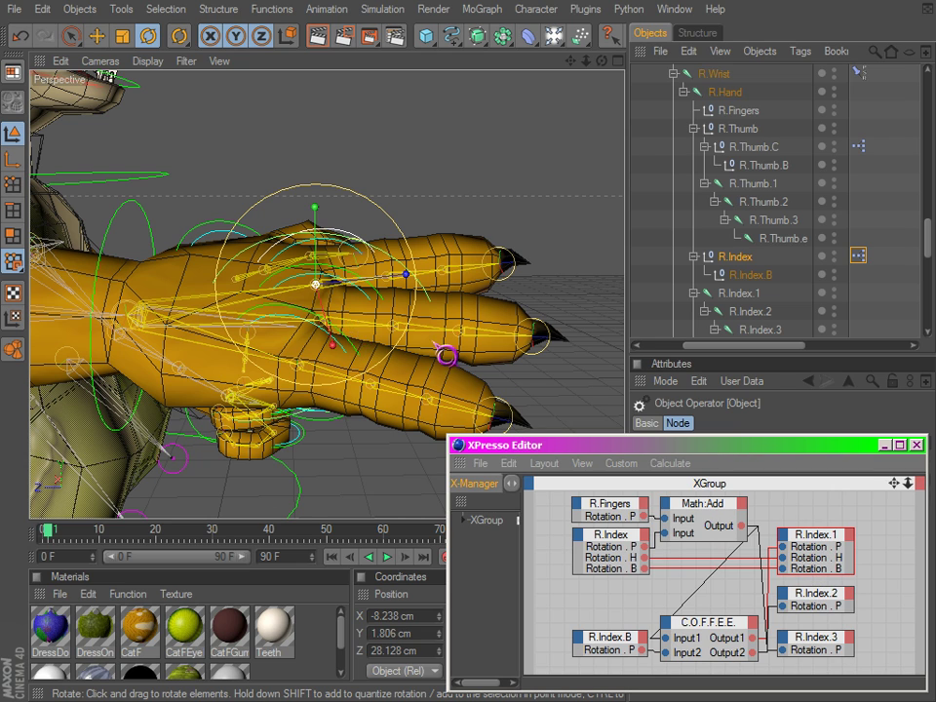
- Select the R.Index.2 node for reference, then pick the R.Mid.2 joint in the middle finger and try to rotate it
click(818, 606)
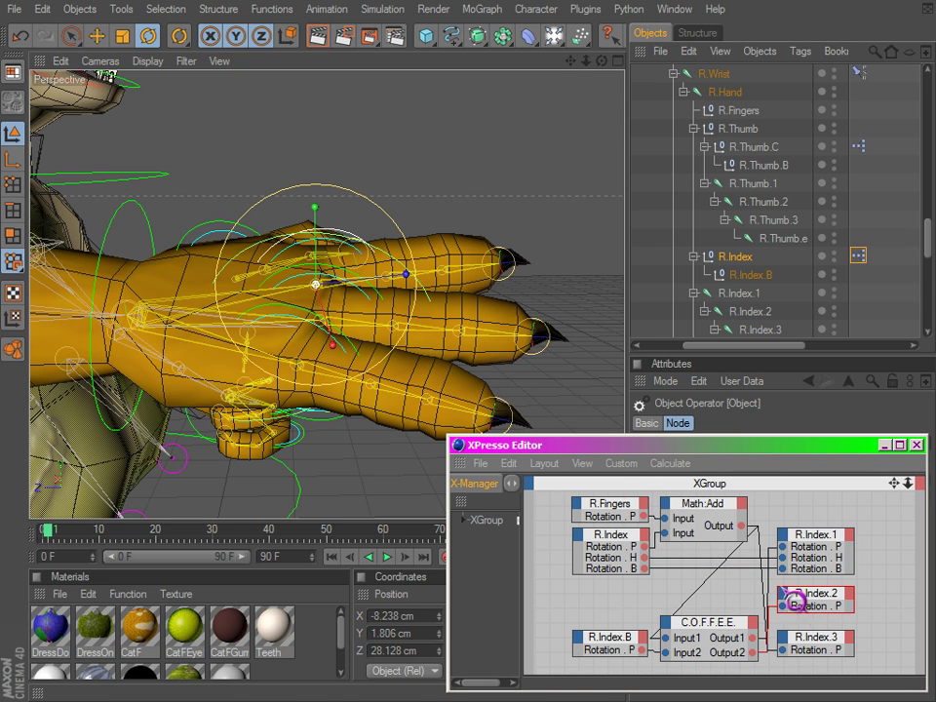
click(424, 342)
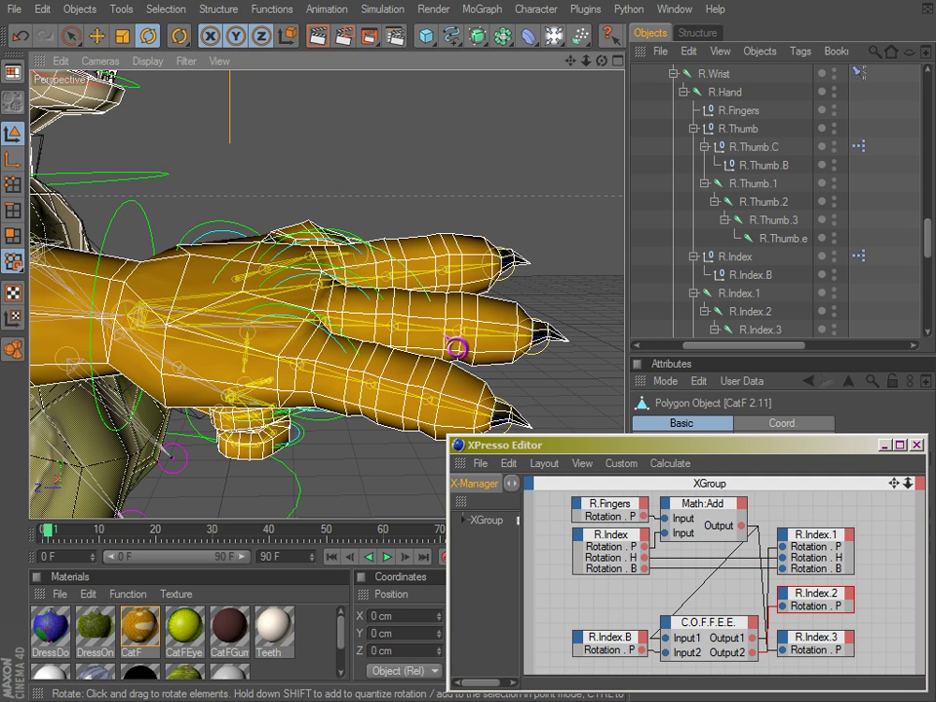
click(449, 356)
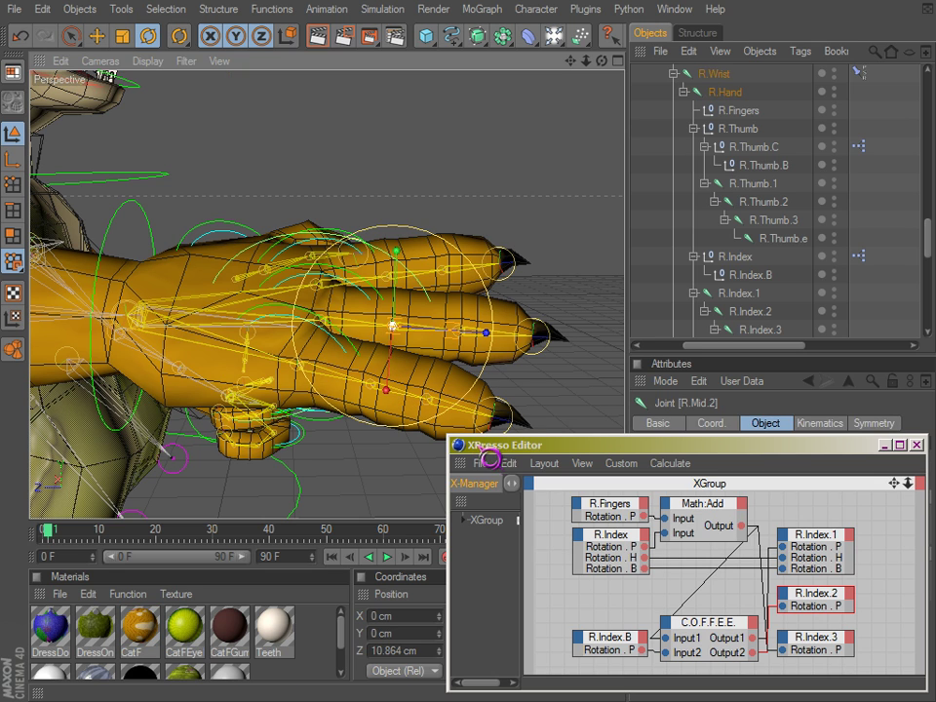
drag(488, 444, 681, 414)
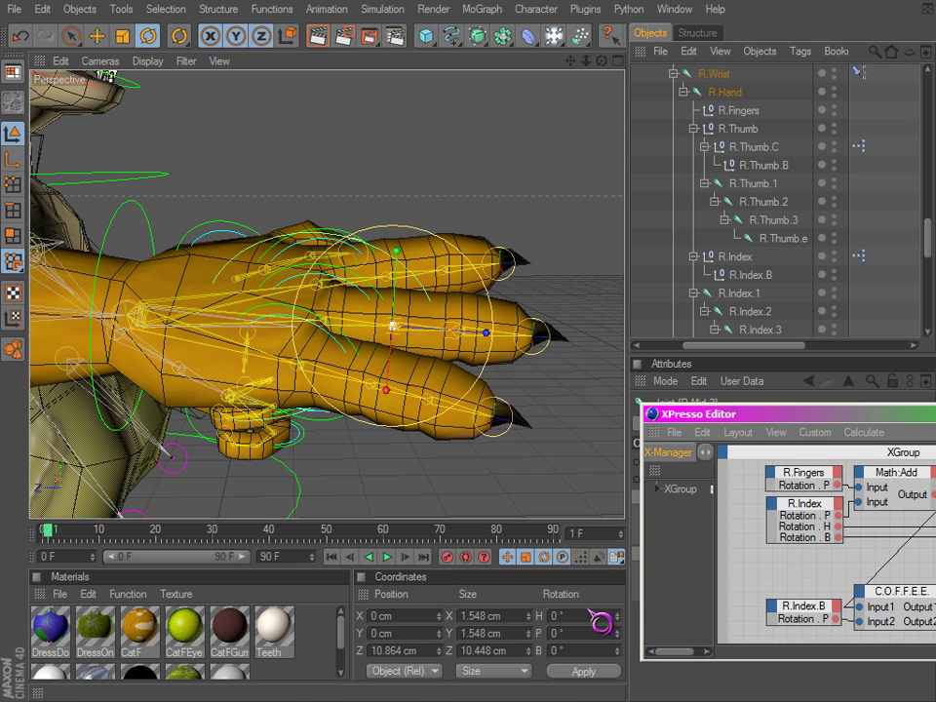
drag(864, 411, 682, 456)
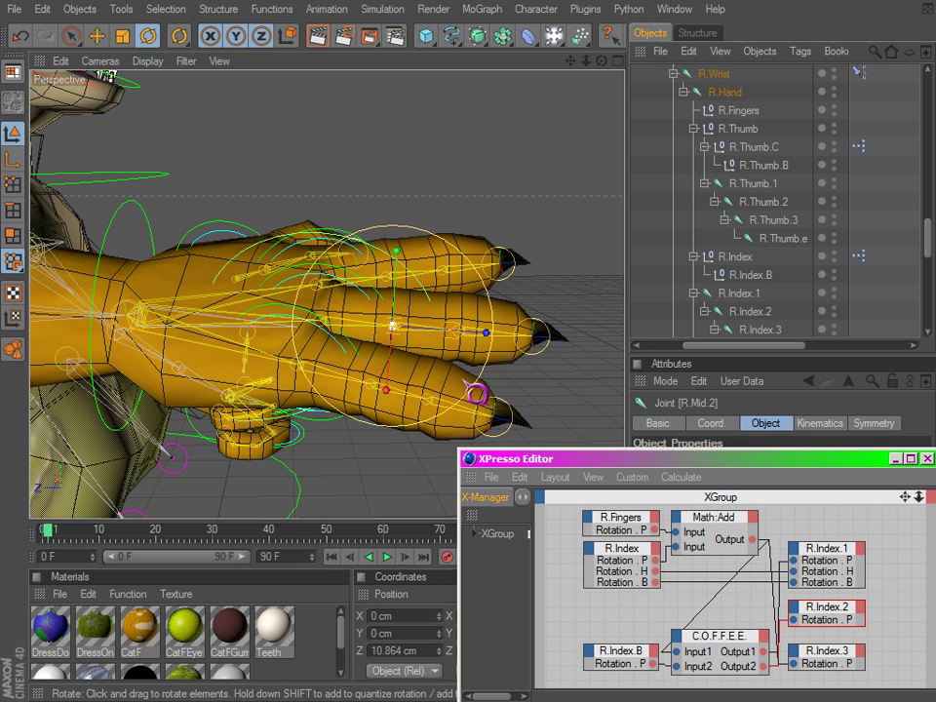
drag(388, 391, 605, 447)
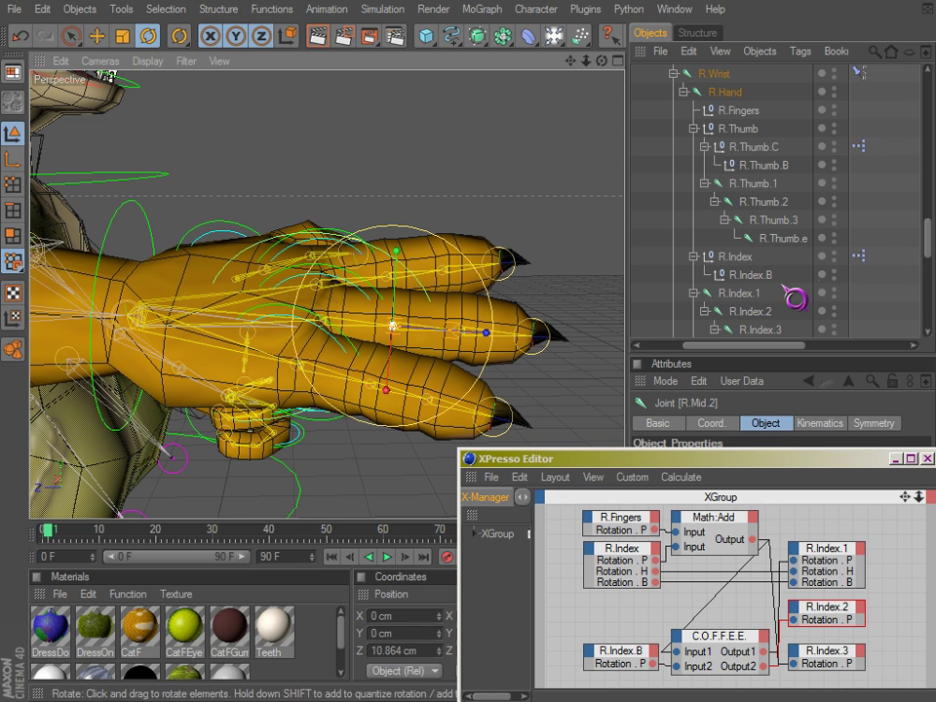
- Disable the XPresso tag on the R.Mid control, moving the node graph window clear of the tag's settings
scroll(932, 249, down, 5)
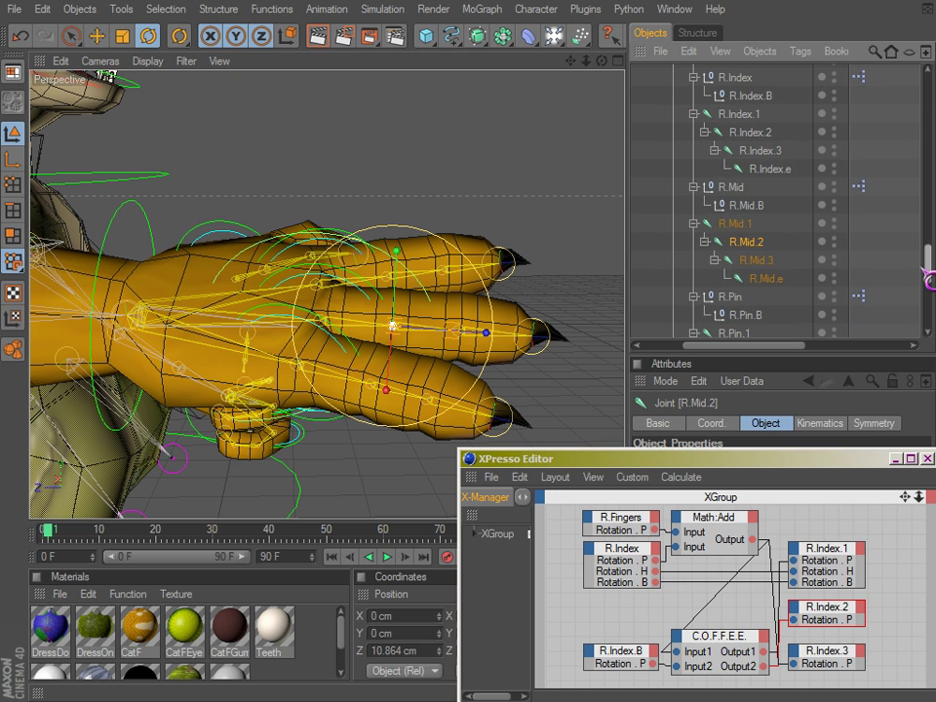
click(858, 185)
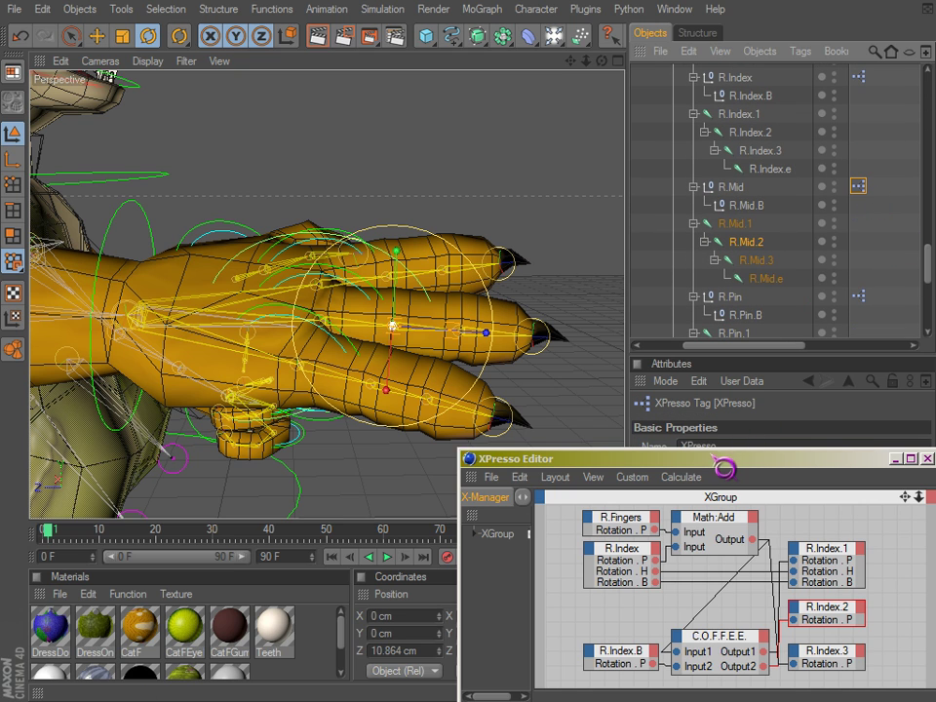
drag(723, 469, 659, 550)
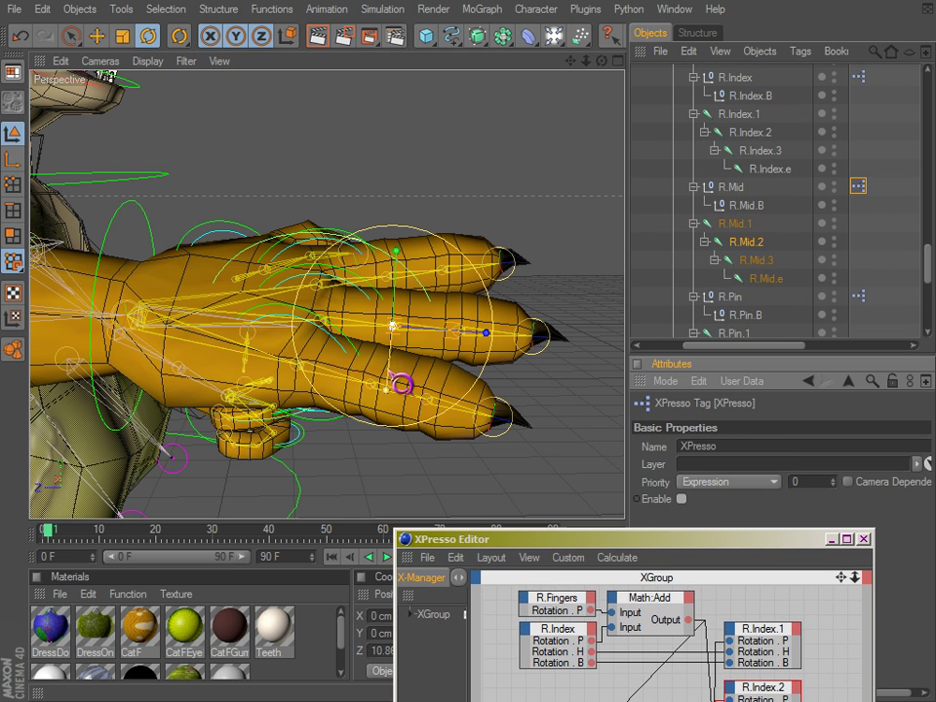
- Rotate the R.Mid.2 joint's pitch to about 12.7° and then to about -11.5° to test the middle finger's bend
drag(502, 544, 772, 493)
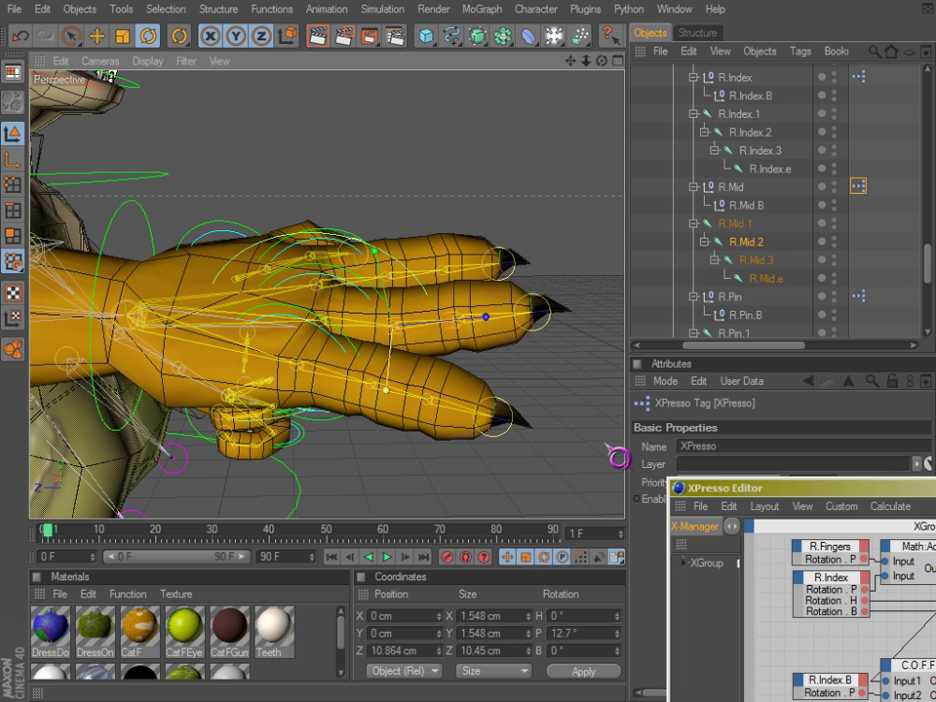
drag(606, 447, 418, 410)
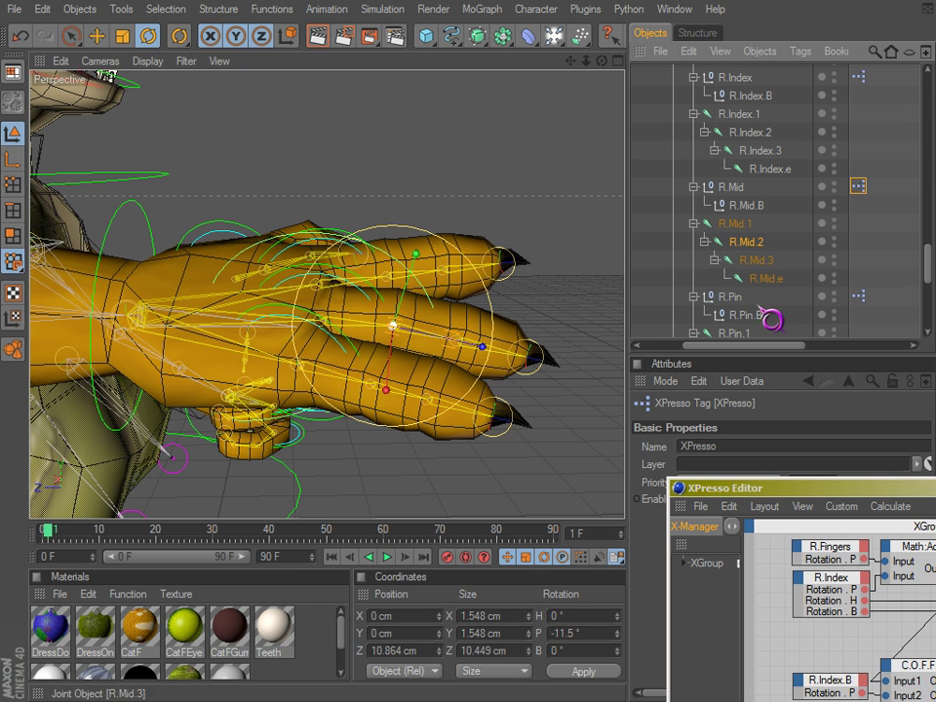
drag(717, 496, 414, 422)
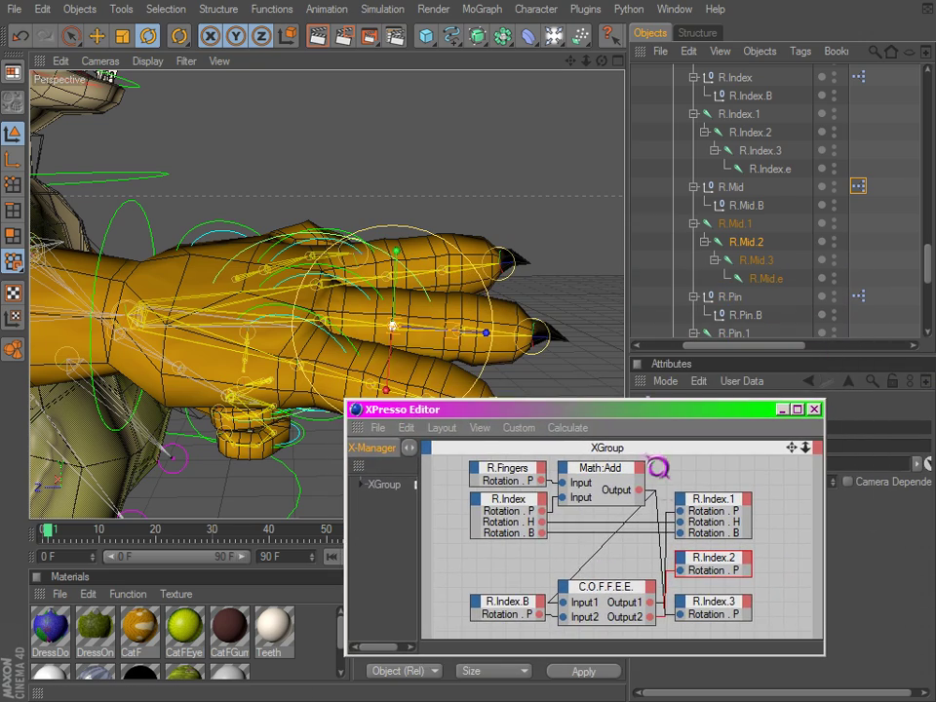
- Shift the C.O.F.F.E.E. and R.Index.B nodes away from the joint nodes and select the R.Index node to trace its connections
drag(651, 416, 710, 438)
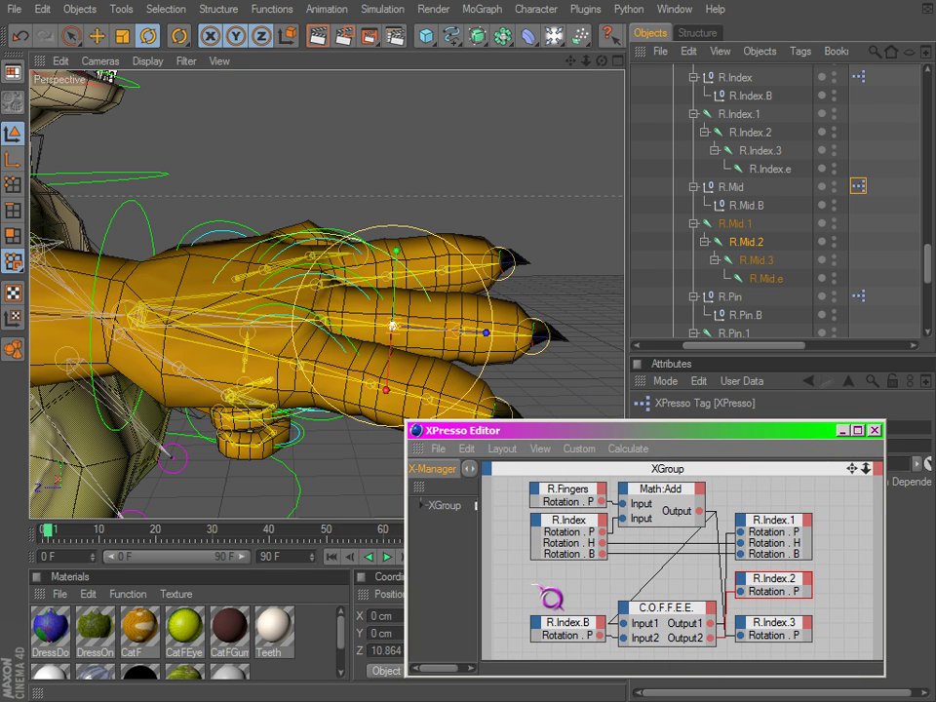
drag(551, 597, 610, 624)
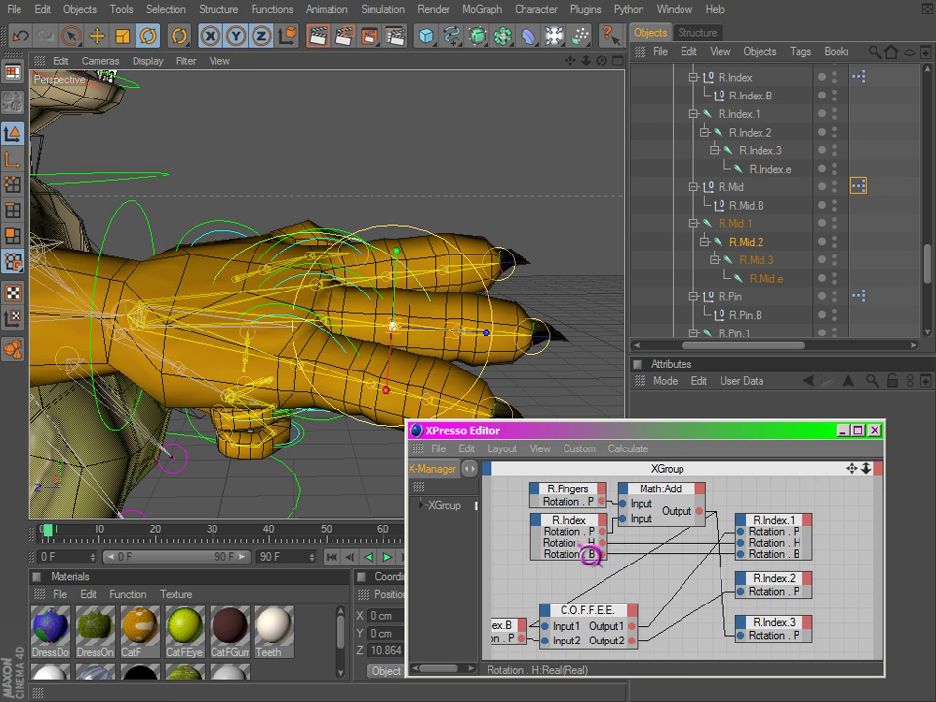
click(588, 544)
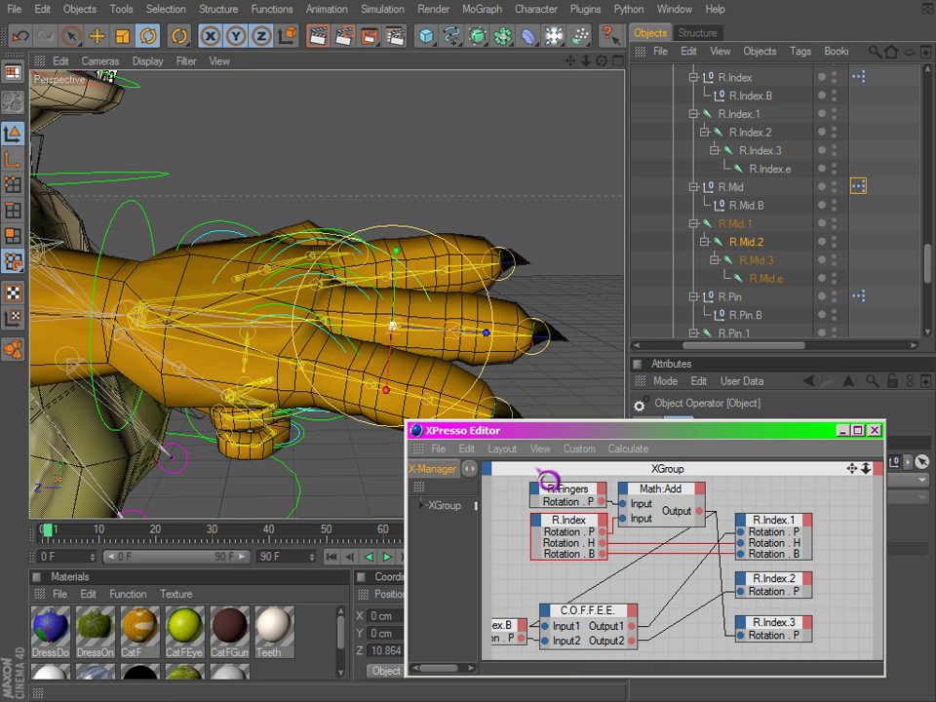
- Select the R.Mid control at the base of the middle finger and rotate it on its pitch axis
alt+drag(351, 284, 372, 564)
scroll(339, 274, up, 3)
click(349, 256)
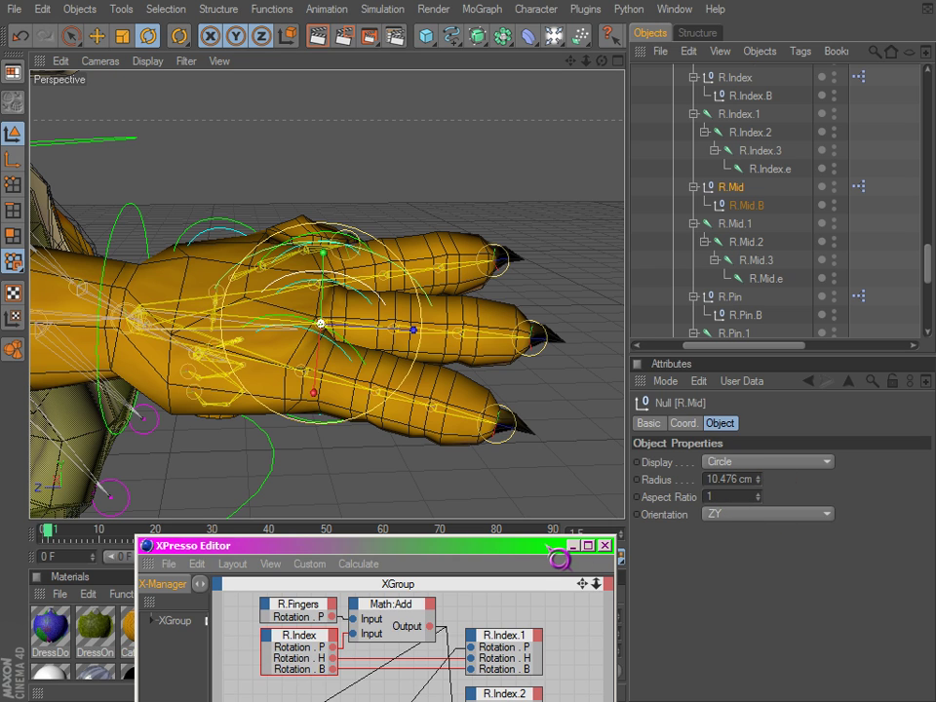
drag(547, 546, 757, 567)
scroll(443, 385, up, 2)
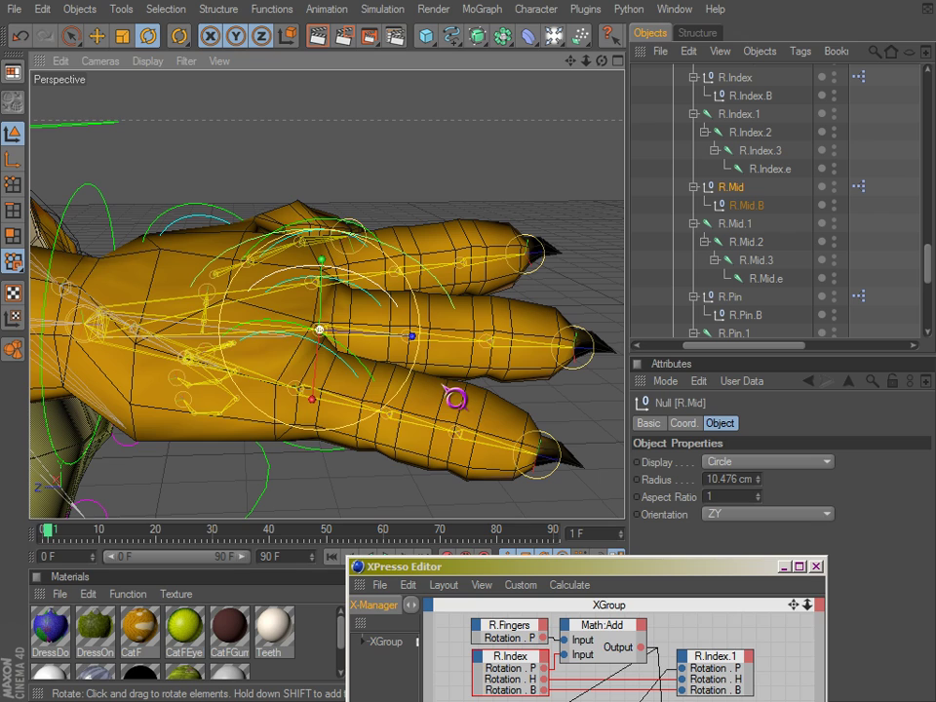
alt+drag(448, 369, 614, 462)
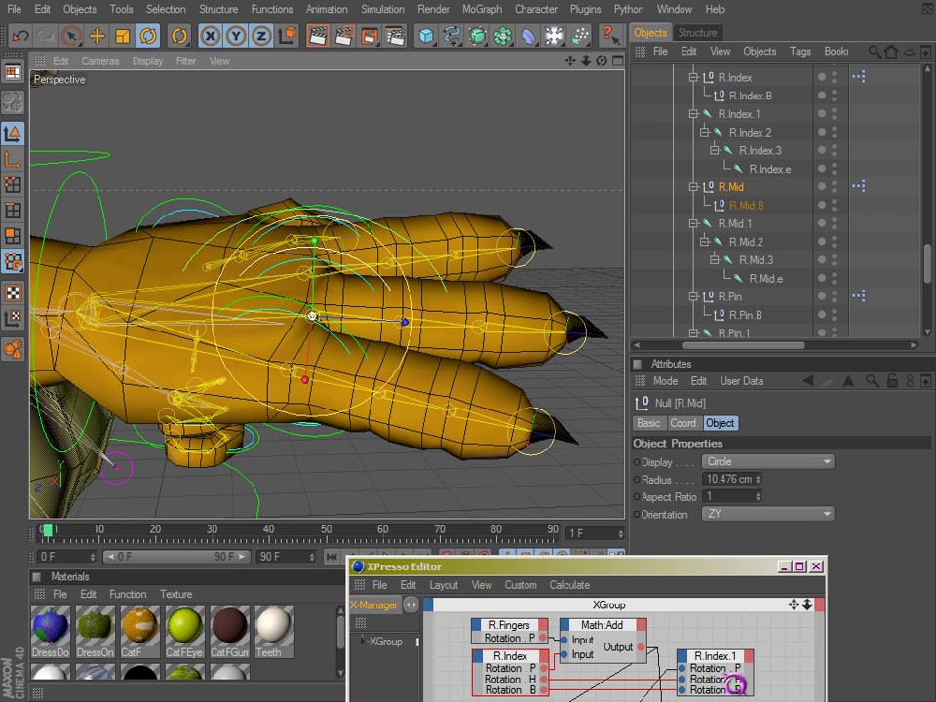
drag(306, 377, 612, 441)
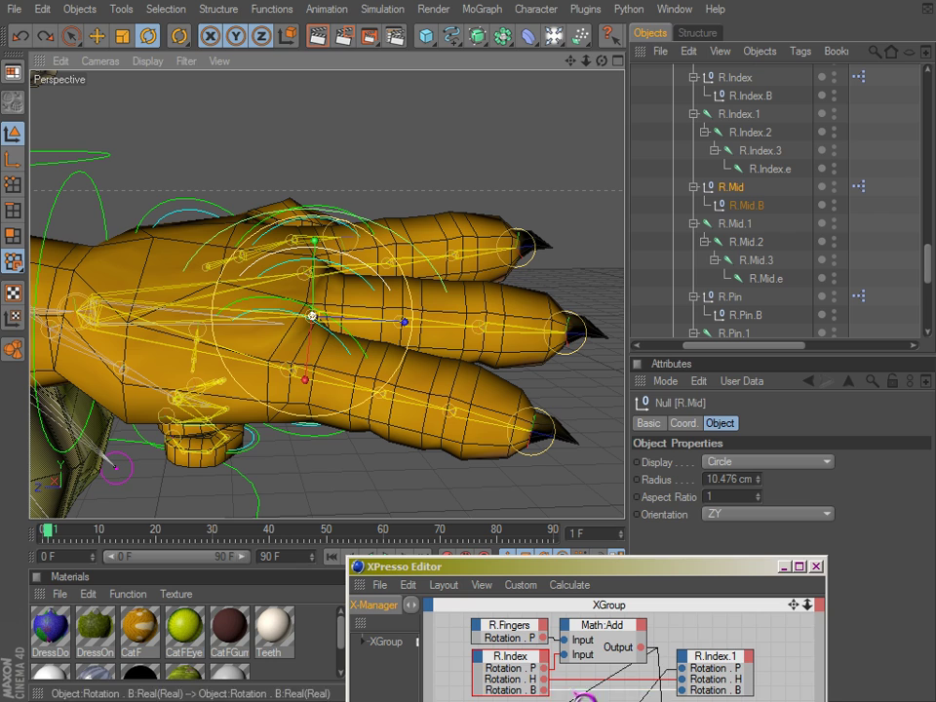
- Try wiring the R.Index node's Rotation . P output directly to the index joint nodes, bypassing Math:Add
click(559, 684)
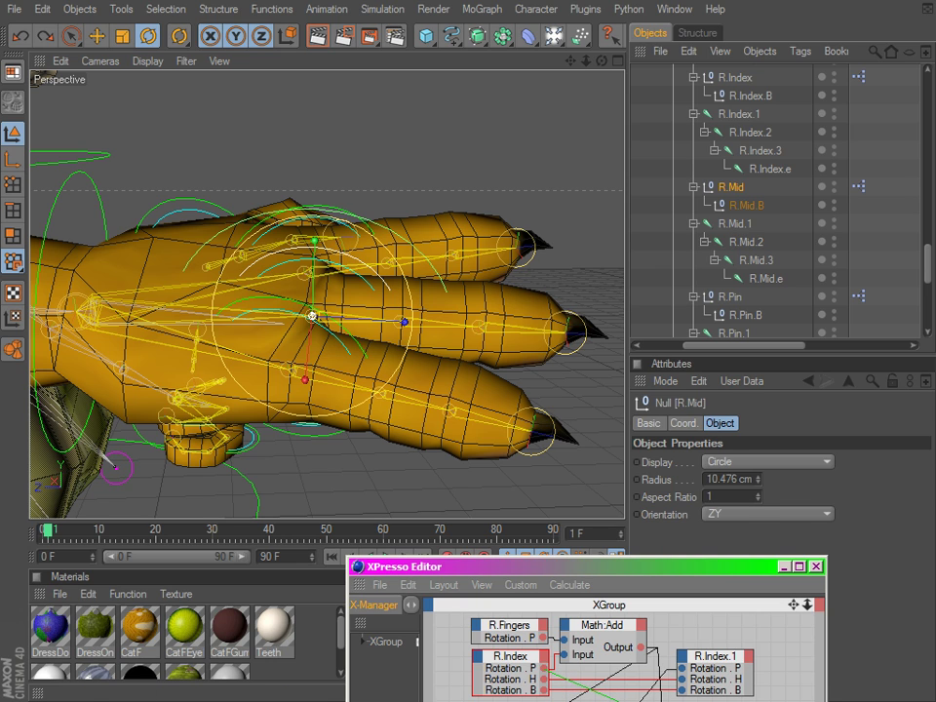
click(539, 679)
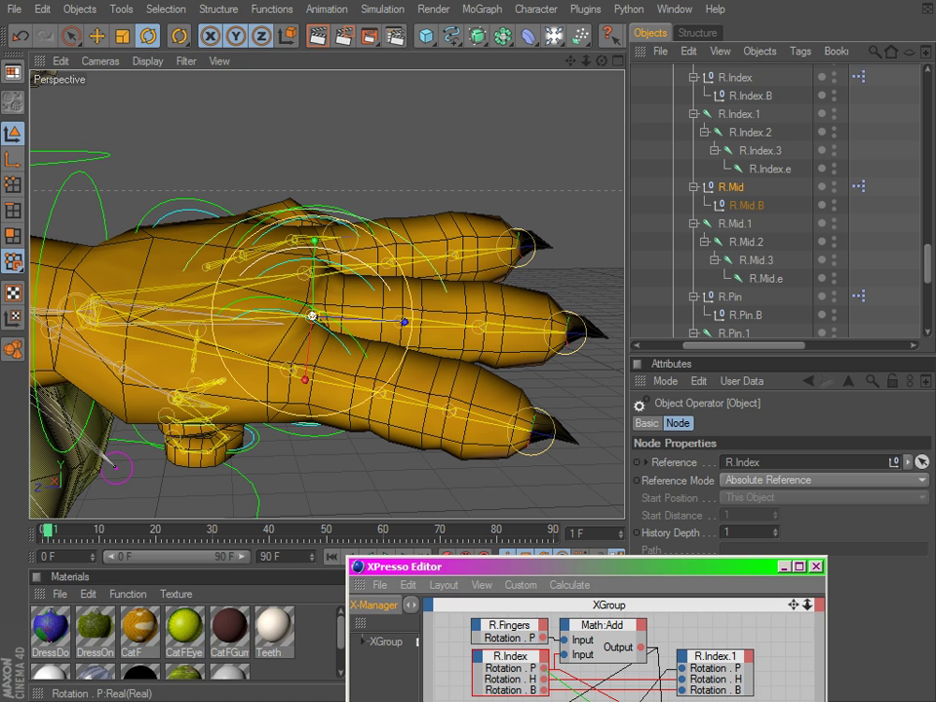
drag(544, 668, 681, 701)
drag(557, 681, 690, 684)
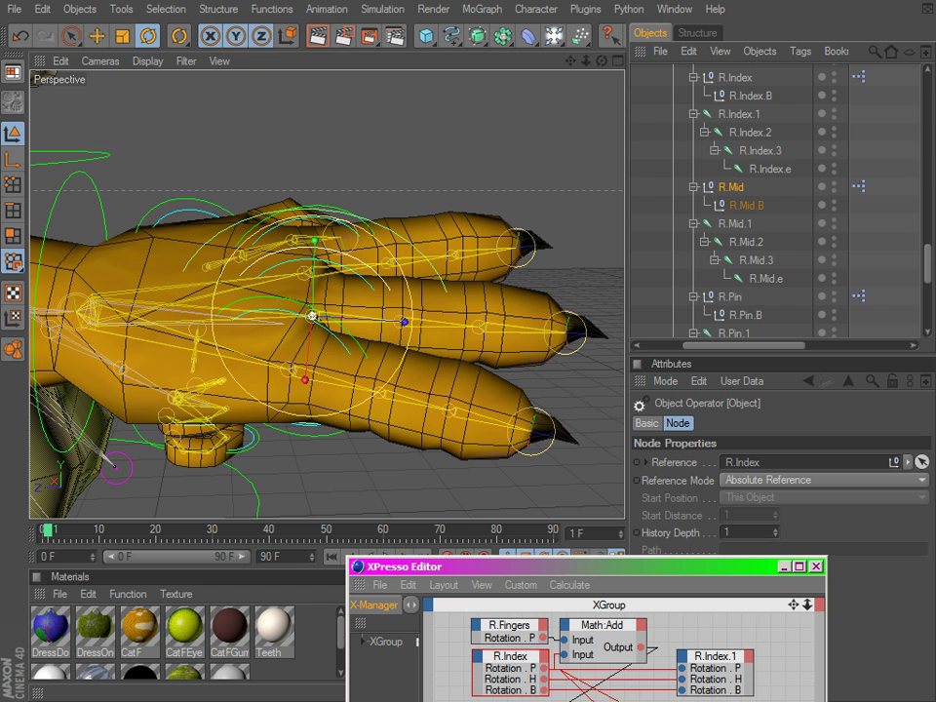
- Rotate the R.Mid control as a test, then undo the rotation and the changes to the node graph
drag(305, 379, 593, 444)
key(ctrl+z)
key(ctrl+z)
key(ctrl+z)
key(ctrl+z)
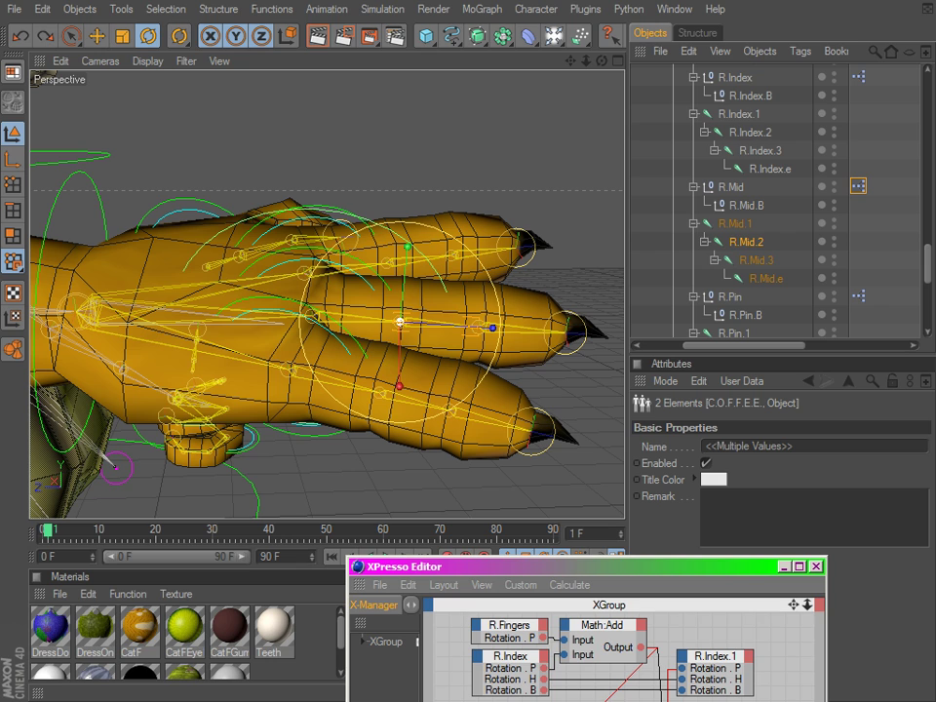
- Examine how the R.Fingers rotation feeds the Math:Add node by selecting both nodes in the graph
click(682, 622)
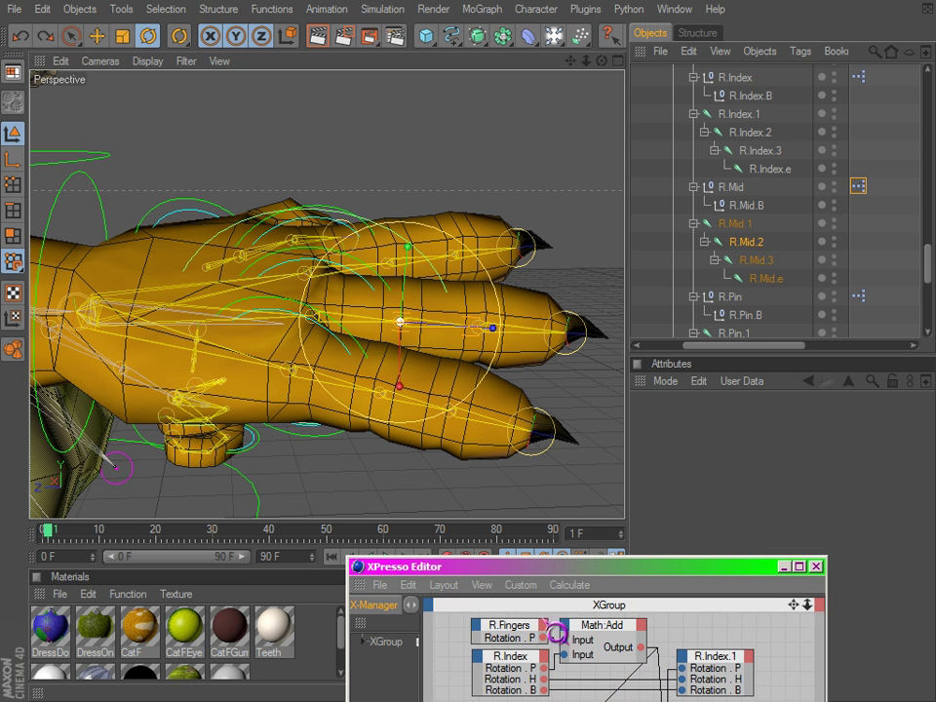
click(534, 641)
click(612, 636)
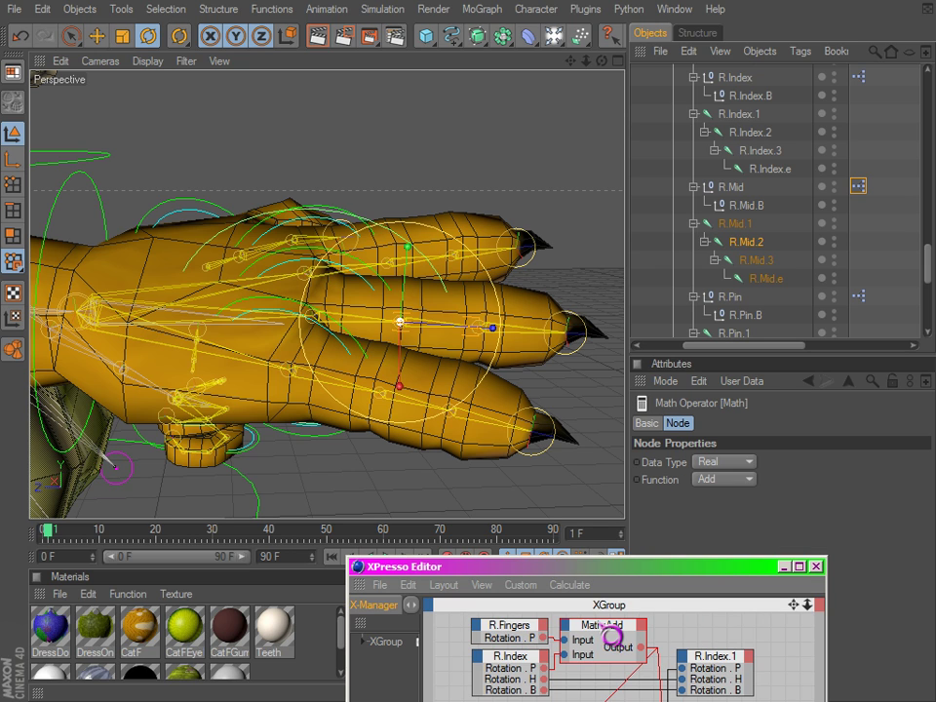
click(508, 641)
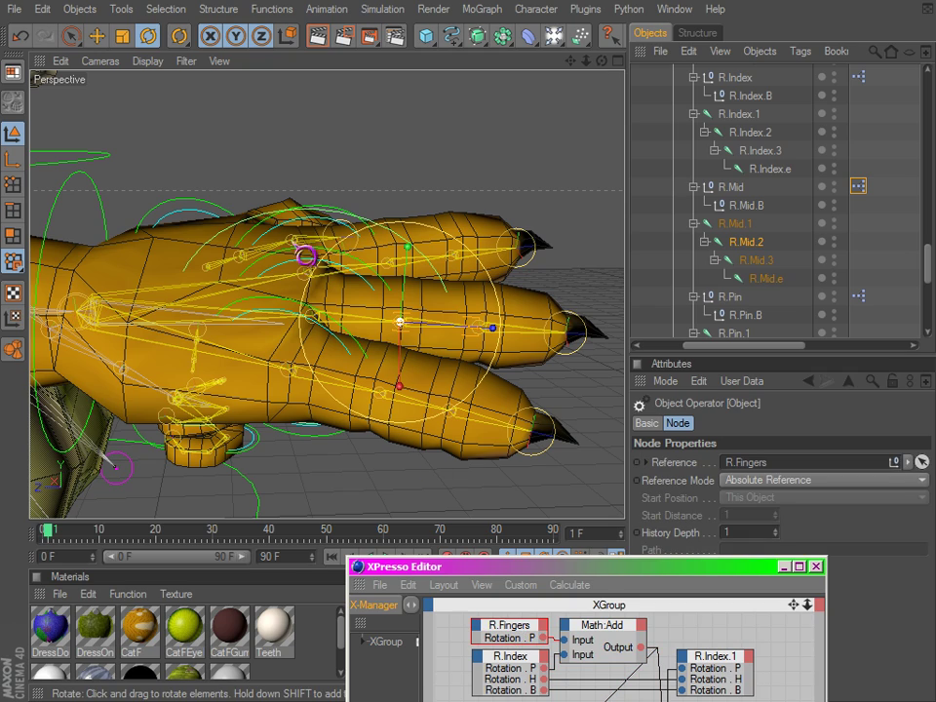
- Select the R.Fingers control around the hand, try a small rotation, and inspect the Math:Add node again
alt+drag(309, 254, 613, 456)
click(330, 199)
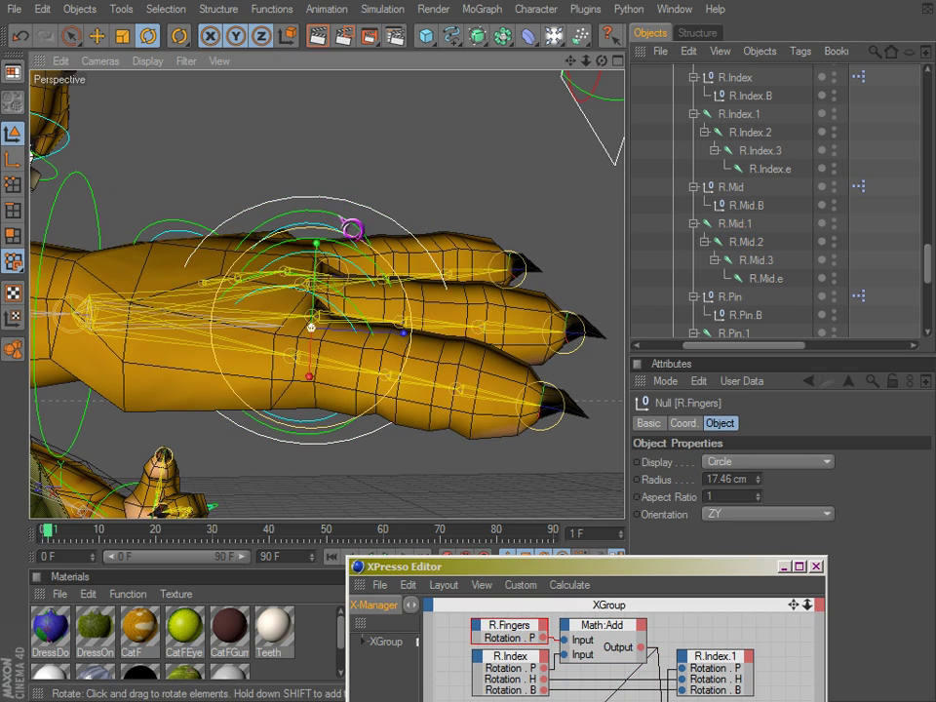
mouse_move(321, 382)
mouse_down()
mouse_move(618, 453)
mouse_move(322, 382)
mouse_up()
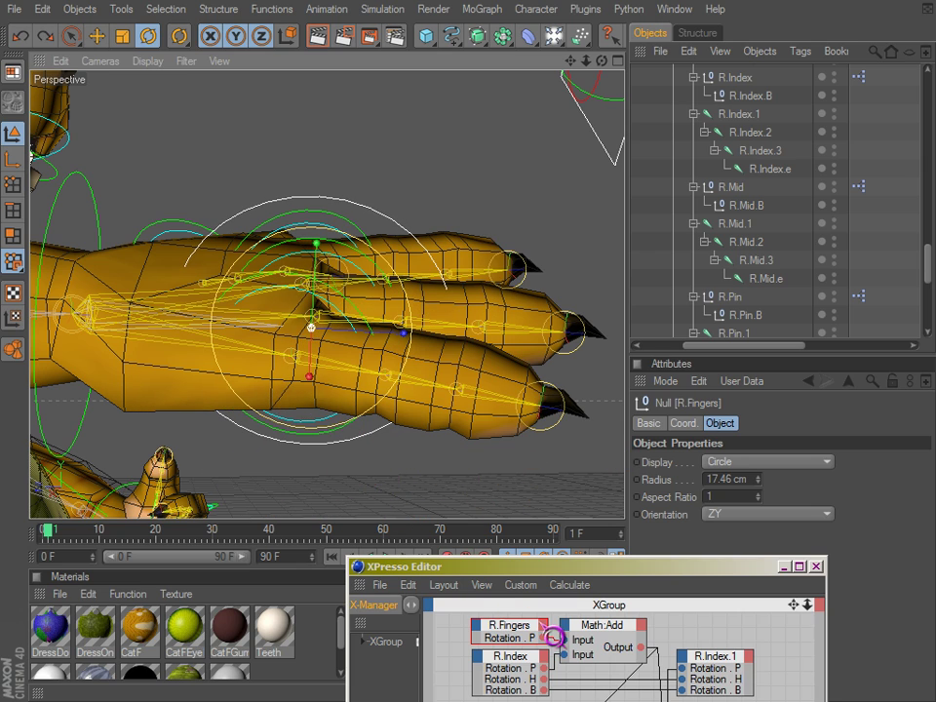
click(593, 640)
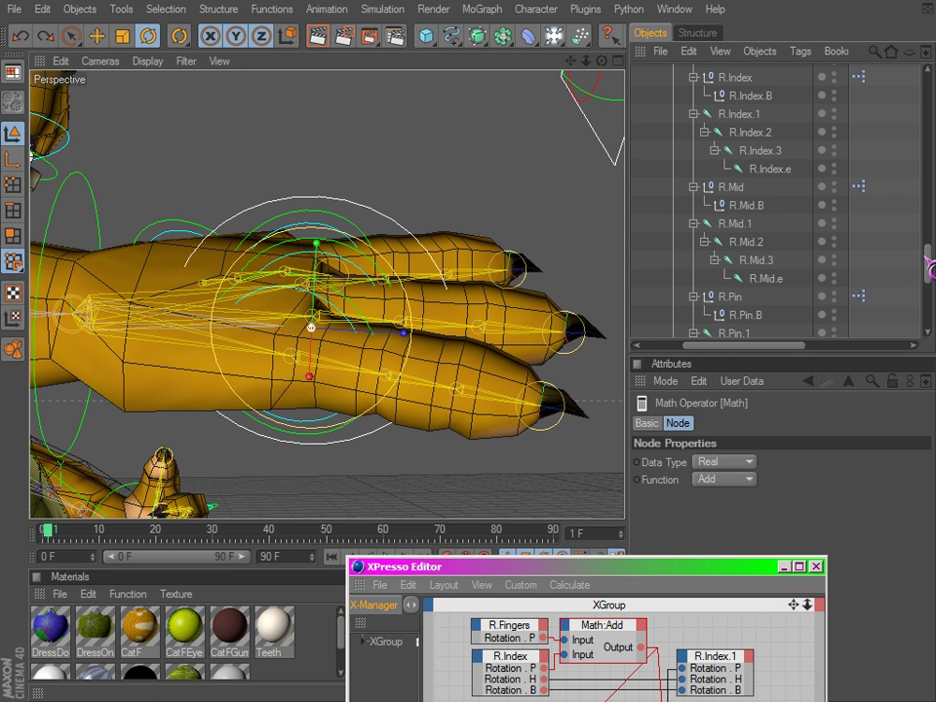
- Find the XPresso tag of the R.Index control in the hierarchy and enable it
drag(929, 263, 928, 225)
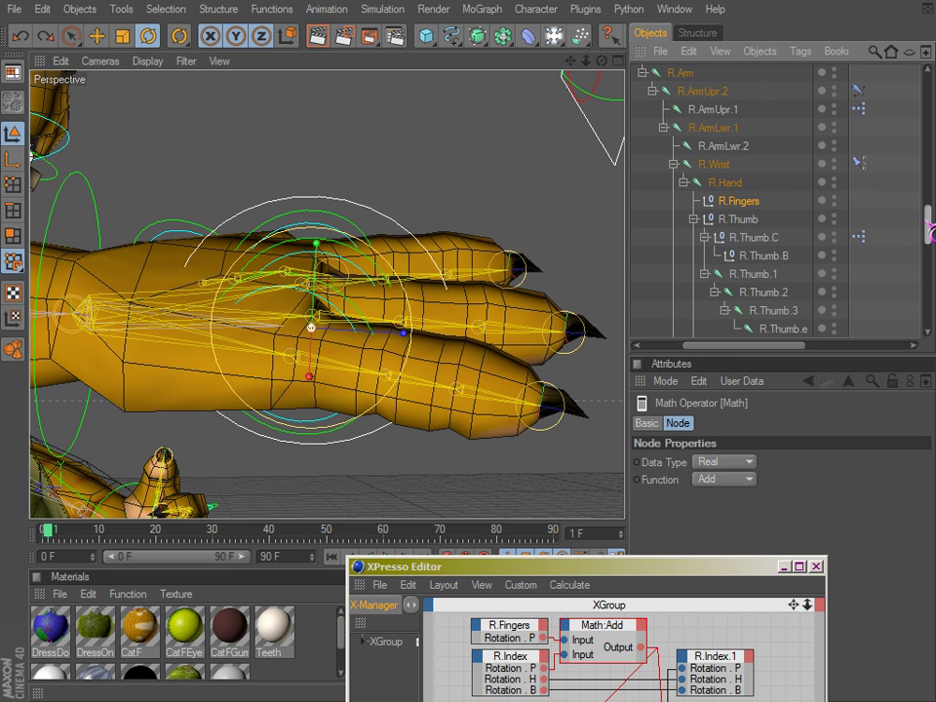
scroll(862, 239, down, 2)
click(858, 236)
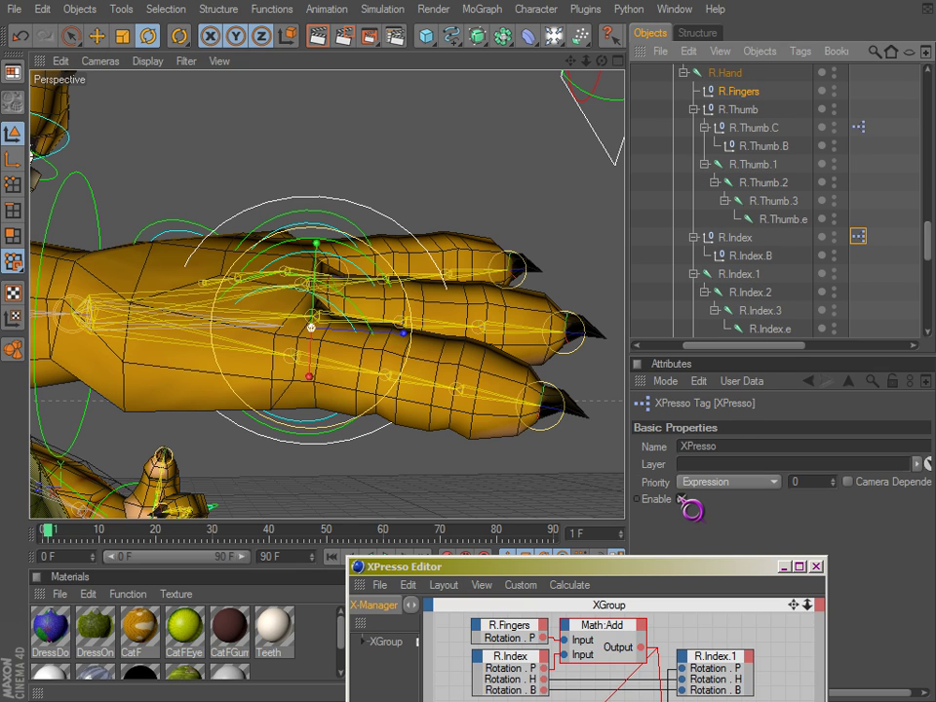
click(681, 500)
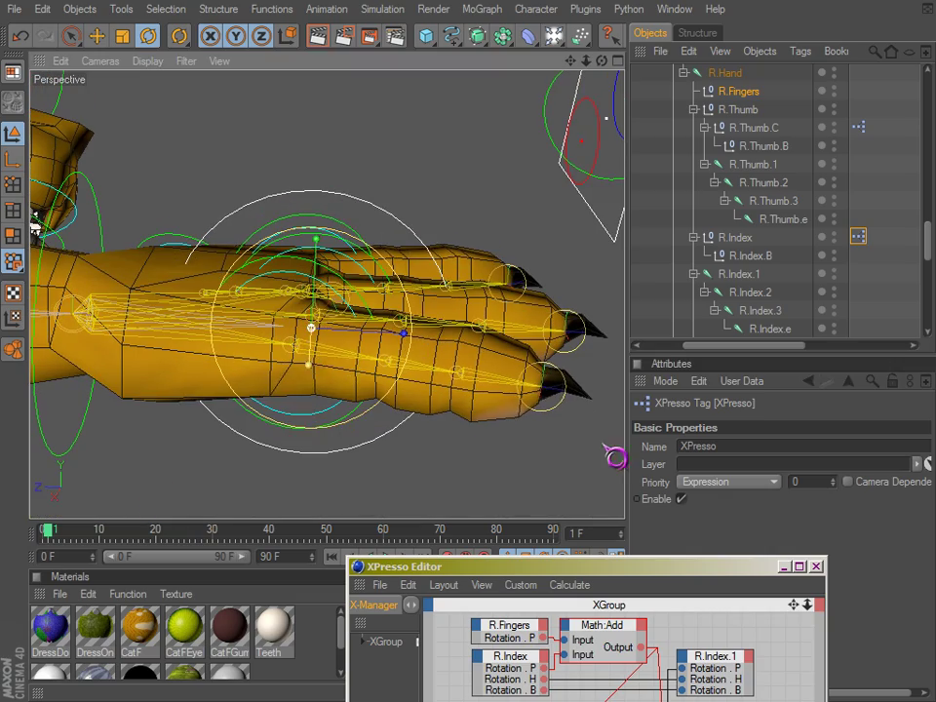
- Curl the fingers by rotating the R.Fingers control, pick the R.Mid control for comparison, then undo the changes
drag(605, 446, 607, 446)
alt+drag(343, 349, 606, 446)
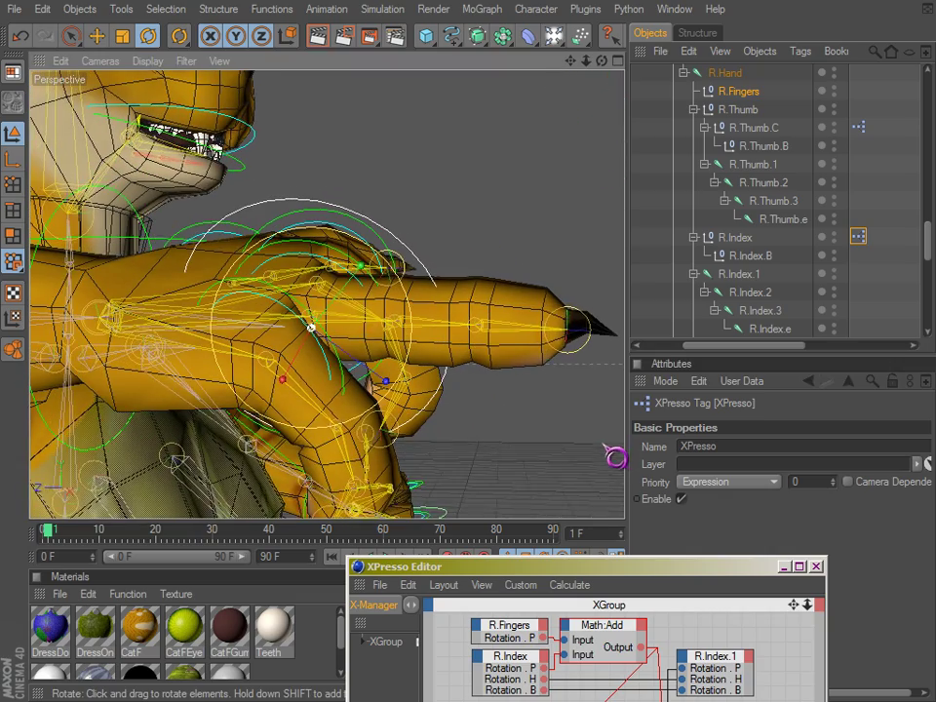
click(336, 257)
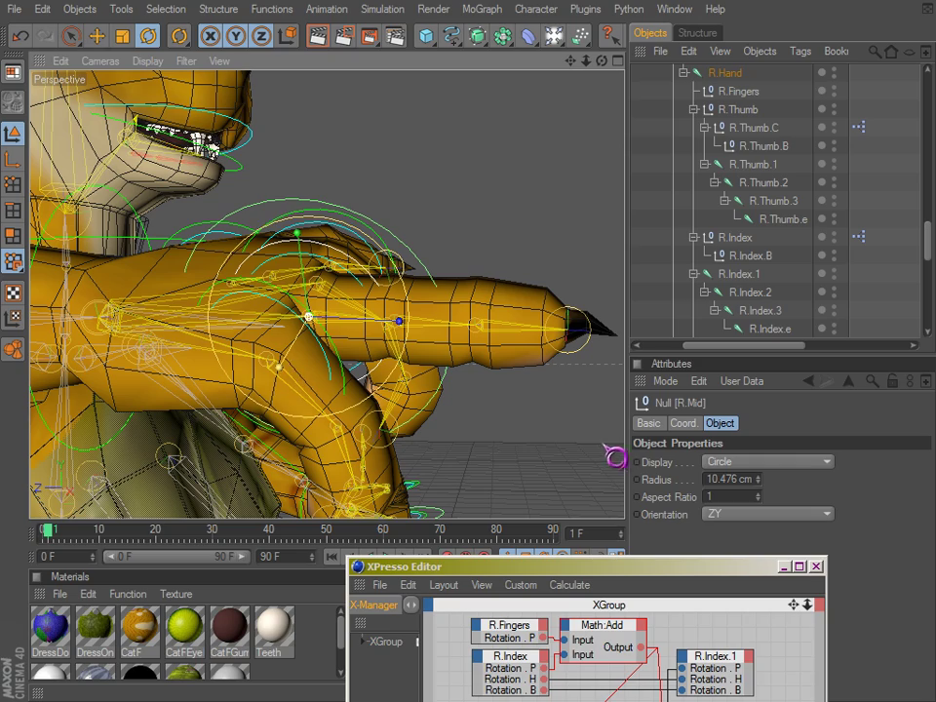
key(ctrl+z)
key(ctrl+z)
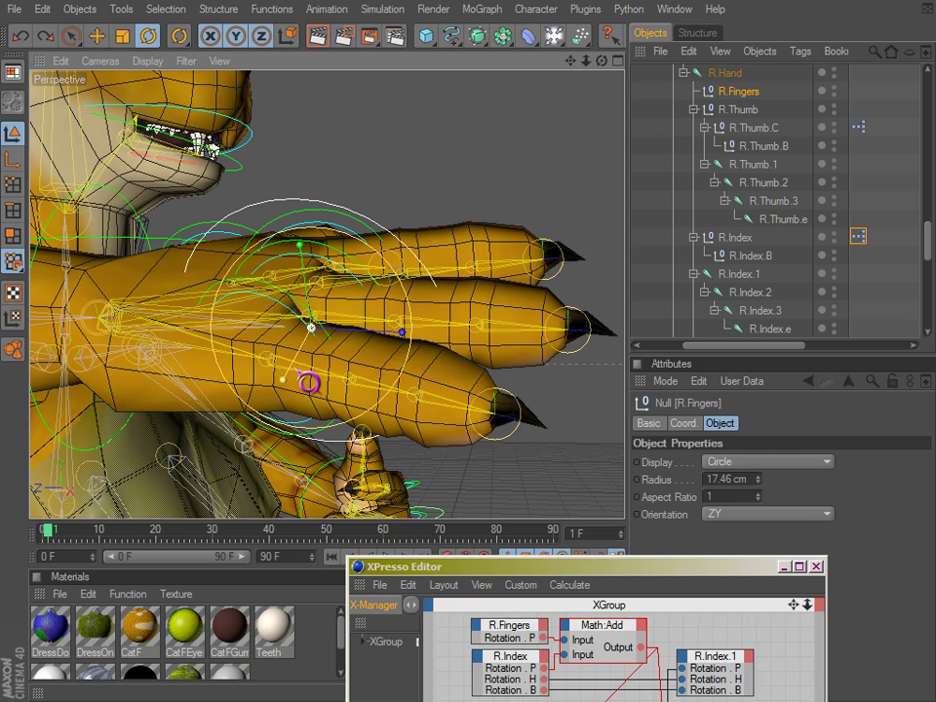
- Pick the R.Mid control around the hand, then select its XPresso tag in the hierarchy and enable it
alt+drag(344, 288, 365, 256)
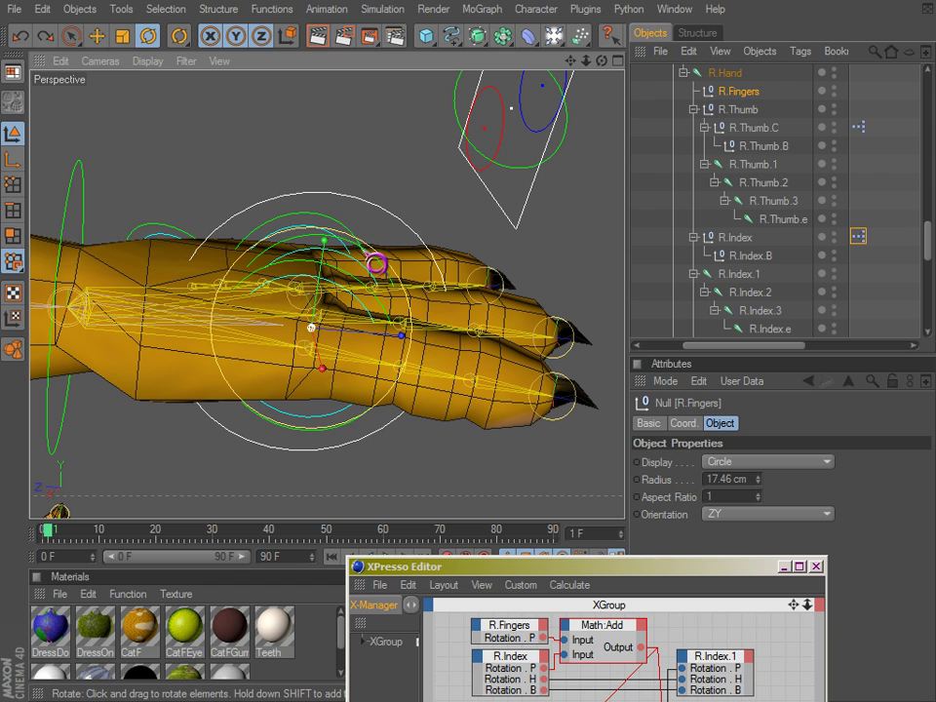
click(378, 264)
click(378, 263)
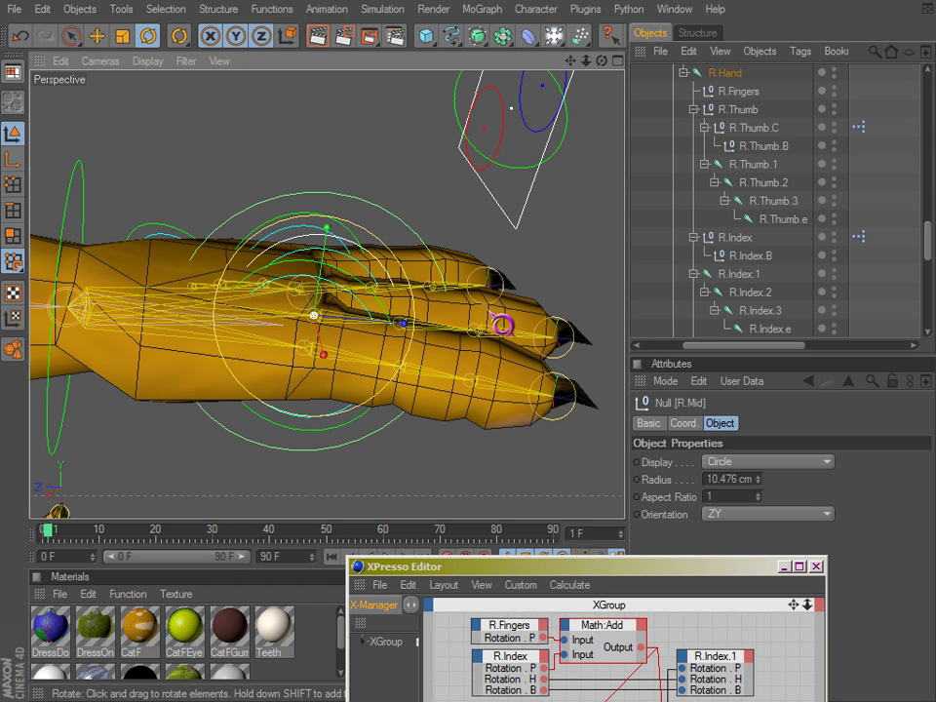
alt+drag(490, 313, 494, 332)
mouse_move(926, 245)
mouse_down()
mouse_move(926, 277)
mouse_move(926, 265)
mouse_up()
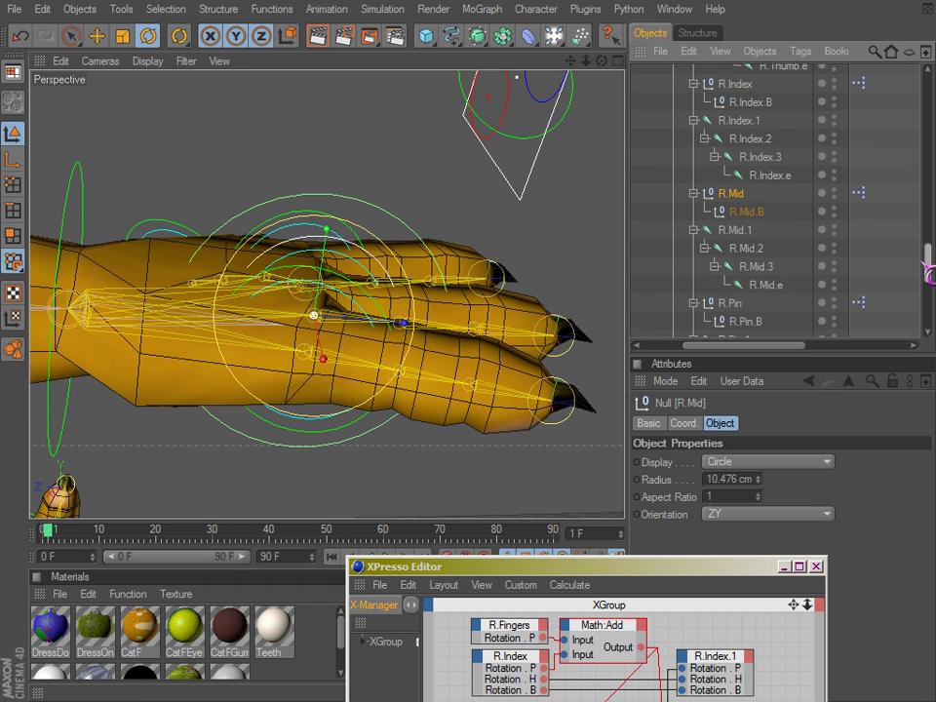
click(861, 194)
click(682, 499)
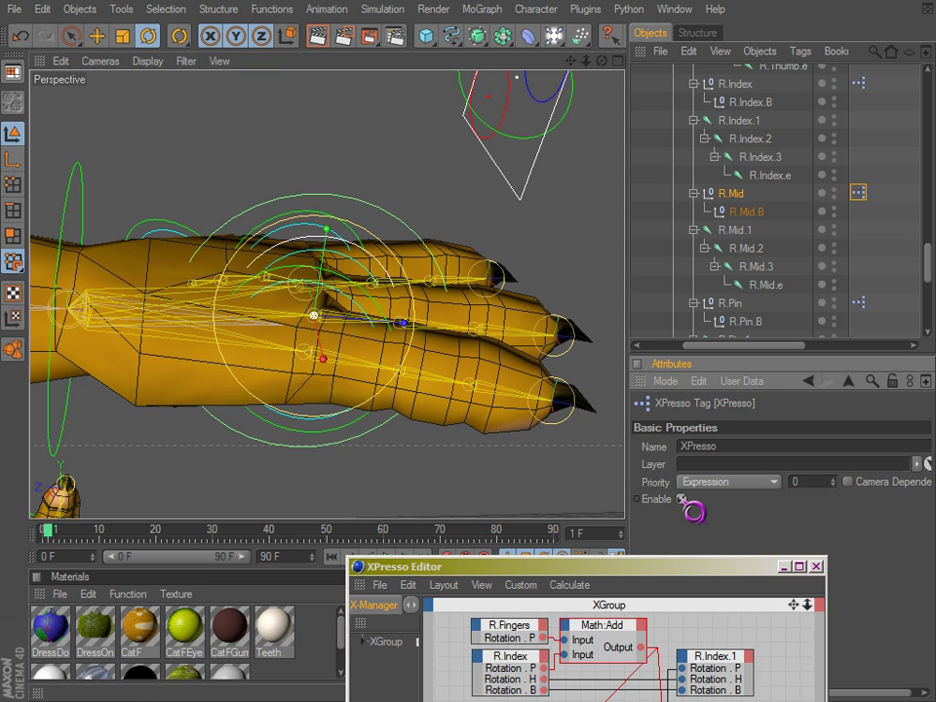
- Try a rotation of the R.Fingers control and examine its node in the fully visible R.Index graph
click(266, 218)
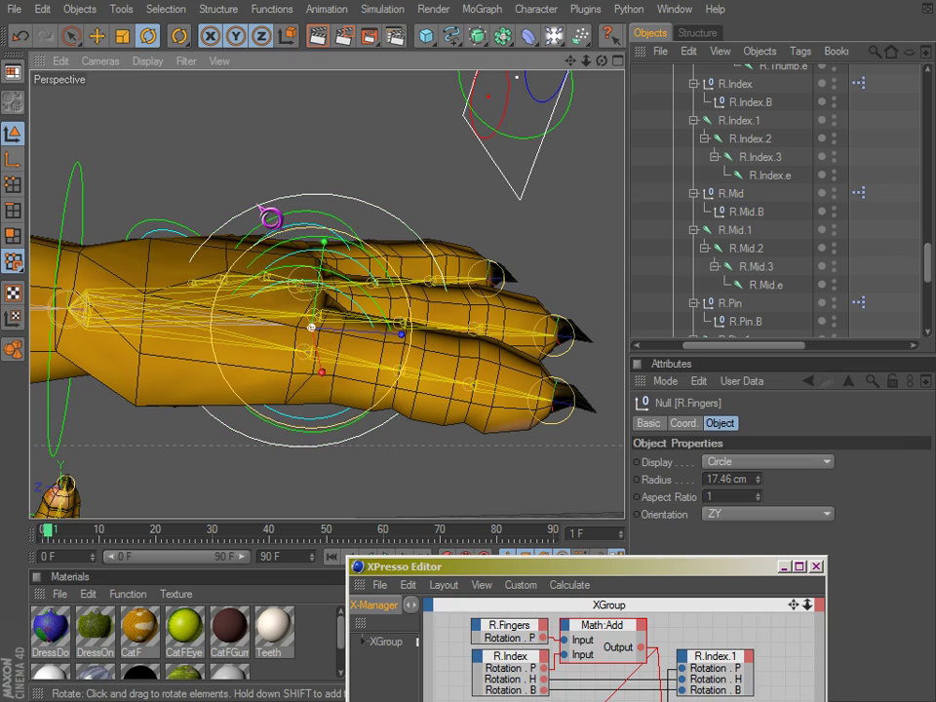
drag(322, 351, 335, 381)
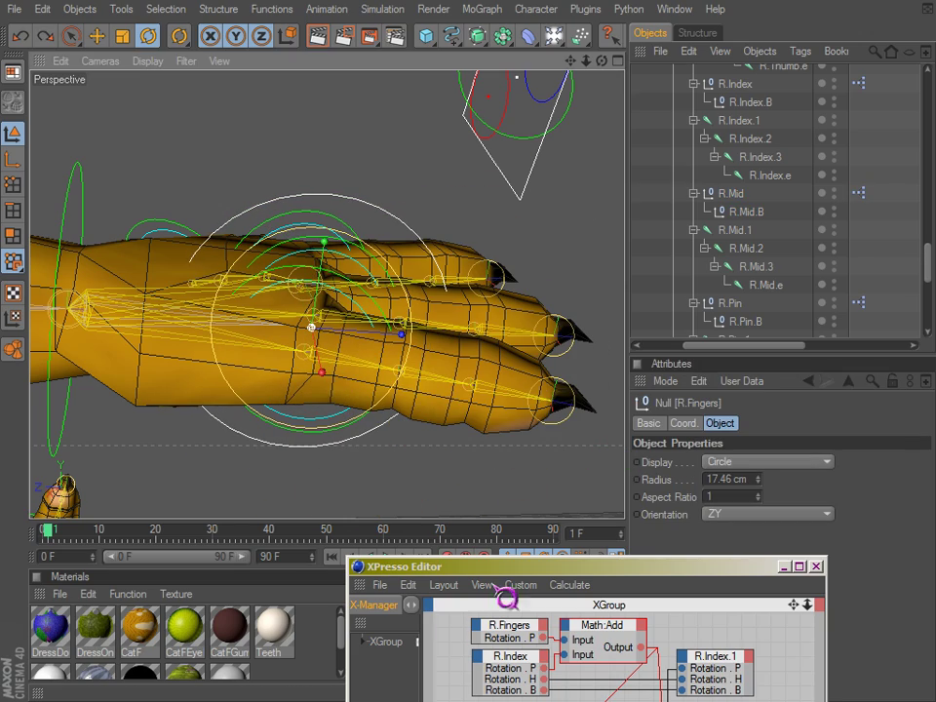
click(526, 638)
drag(543, 566, 433, 447)
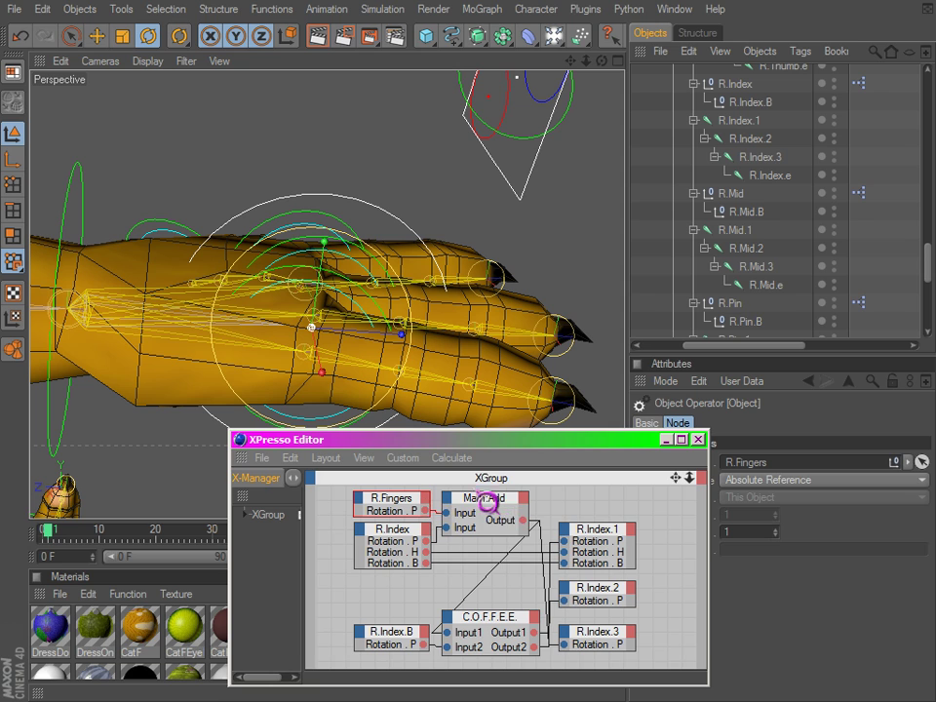
drag(514, 523, 562, 541)
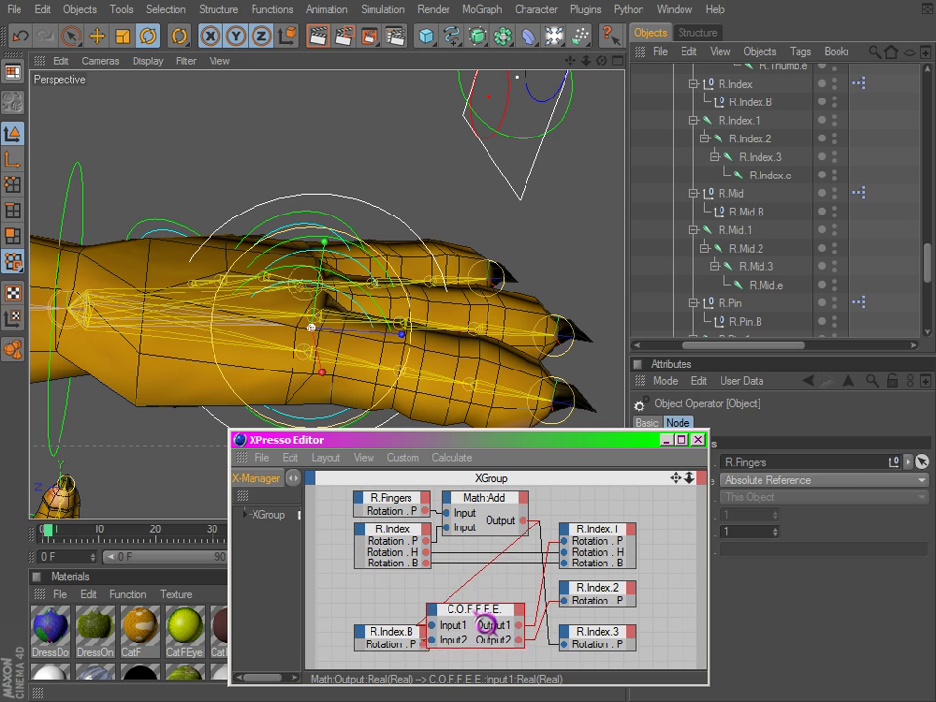
- Spread out the lower part of the graph by repositioning the C.O.F.F.E.E. and R.Index.B nodes
drag(488, 617, 470, 618)
drag(391, 632, 356, 633)
drag(488, 643, 470, 635)
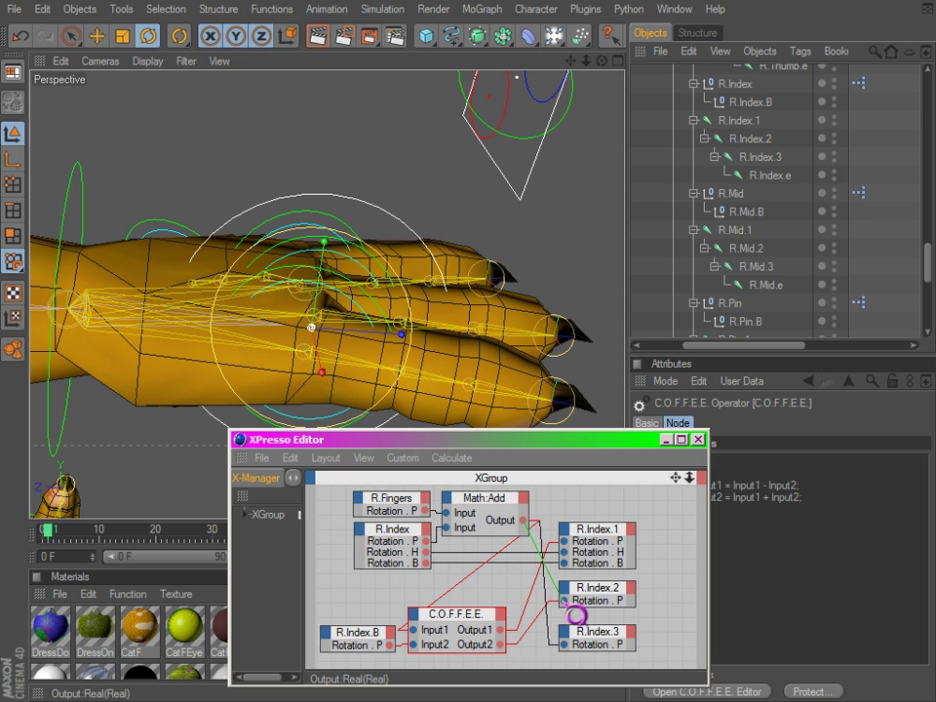
- Try wiring the Math:Add output directly to Rotation.P of R.Index.2 and R.Index.1, then test the R.Fingers rotation and undo it
drag(565, 543, 564, 542)
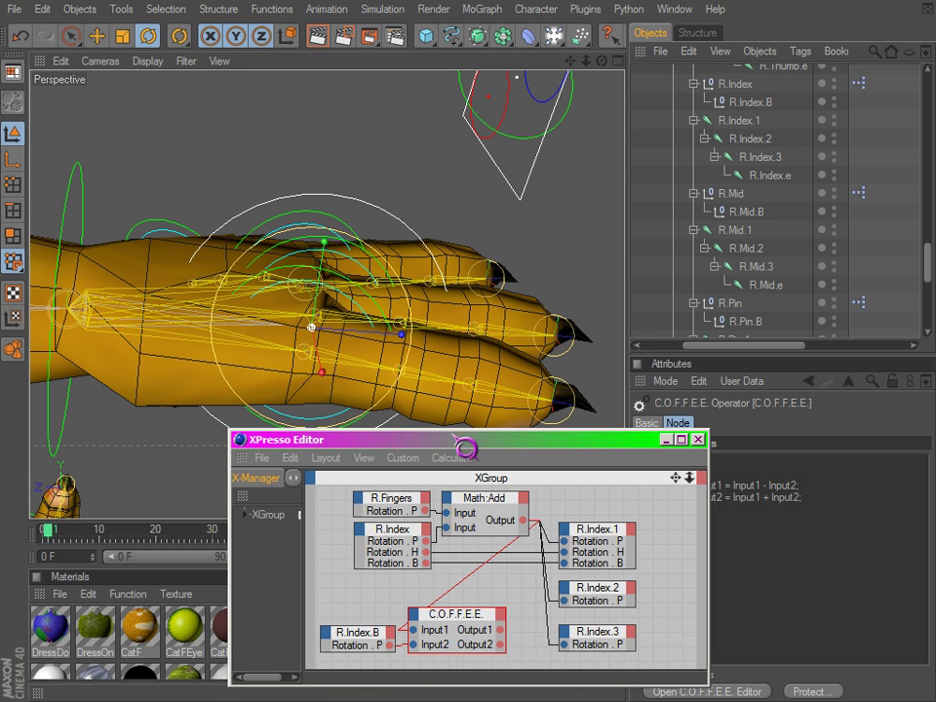
alt+drag(301, 291, 302, 263)
drag(322, 362, 353, 495)
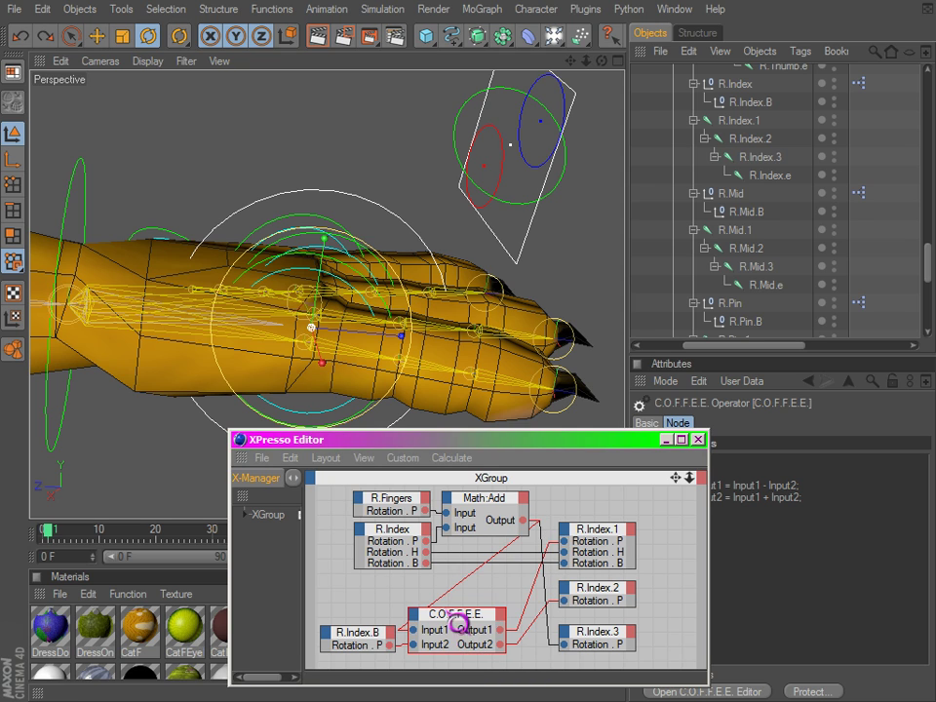
- Highlight the C.O.F.F.E.E. and R.Index.B nodes in the graph, then pick the R.Mid.B control over the hand
drag(372, 604, 472, 652)
click(382, 595)
alt+drag(421, 311, 605, 448)
scroll(386, 254, up, 3)
drag(348, 254, 335, 251)
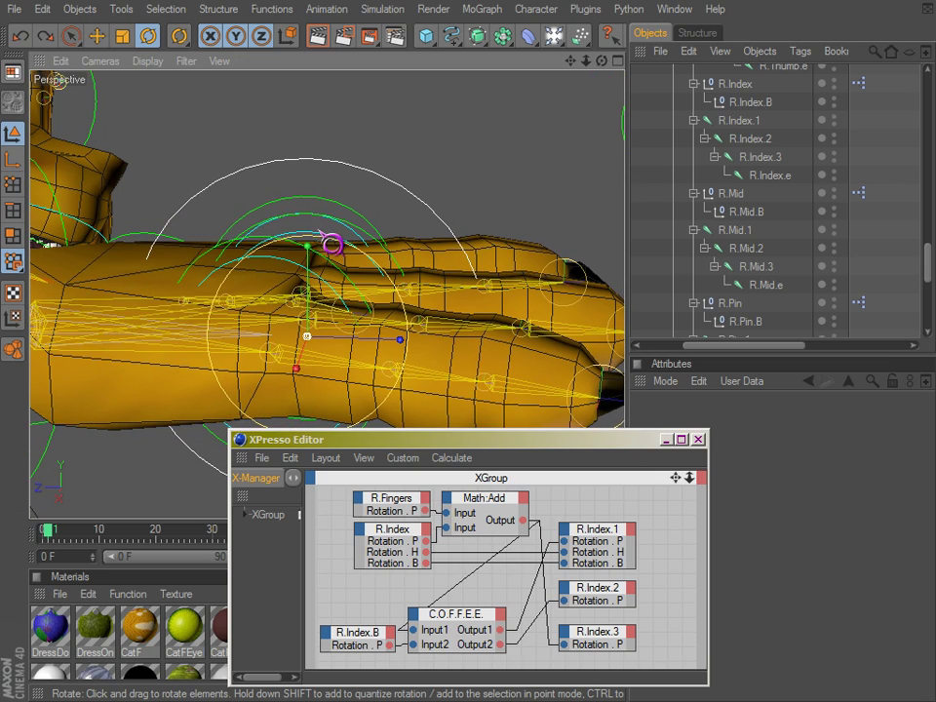
click(333, 247)
scroll(342, 377, down, 3)
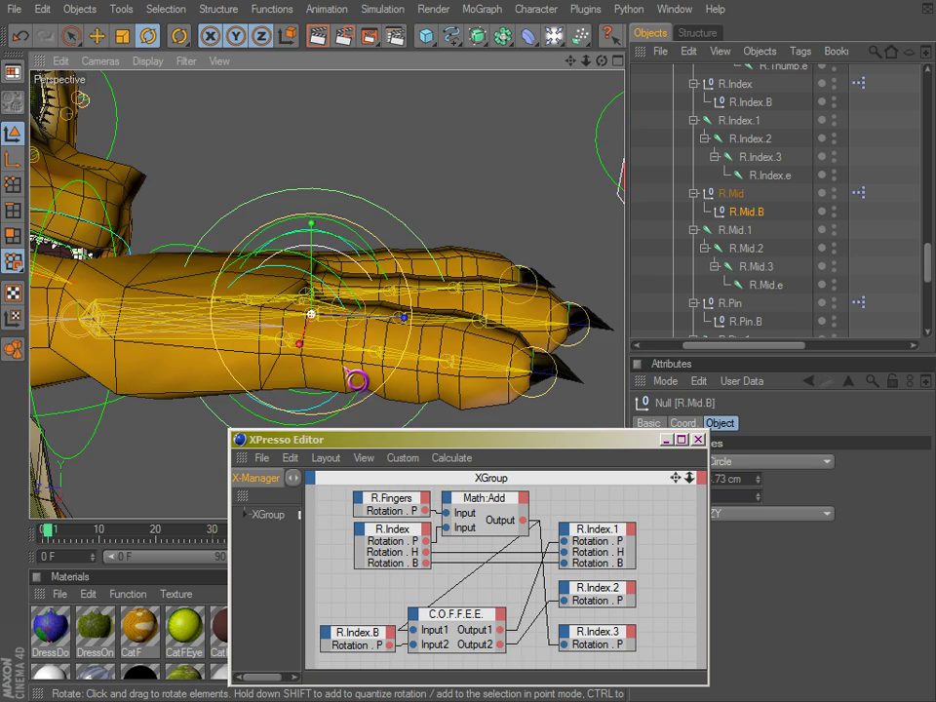
- Try bending the middle finger by rotating R.Mid.B, then undo the rotation
alt+drag(347, 372, 596, 447)
drag(316, 345, 604, 447)
key(ctrl+z)
- Curl all the fingers of the right hand by rotating the R.Fingers control
click(298, 181)
scroll(310, 362, down, 2)
alt+drag(322, 373, 374, 338)
- Select the R.Index.B control, try changing the index finger's bend with it, and undo the rotation
click(311, 215)
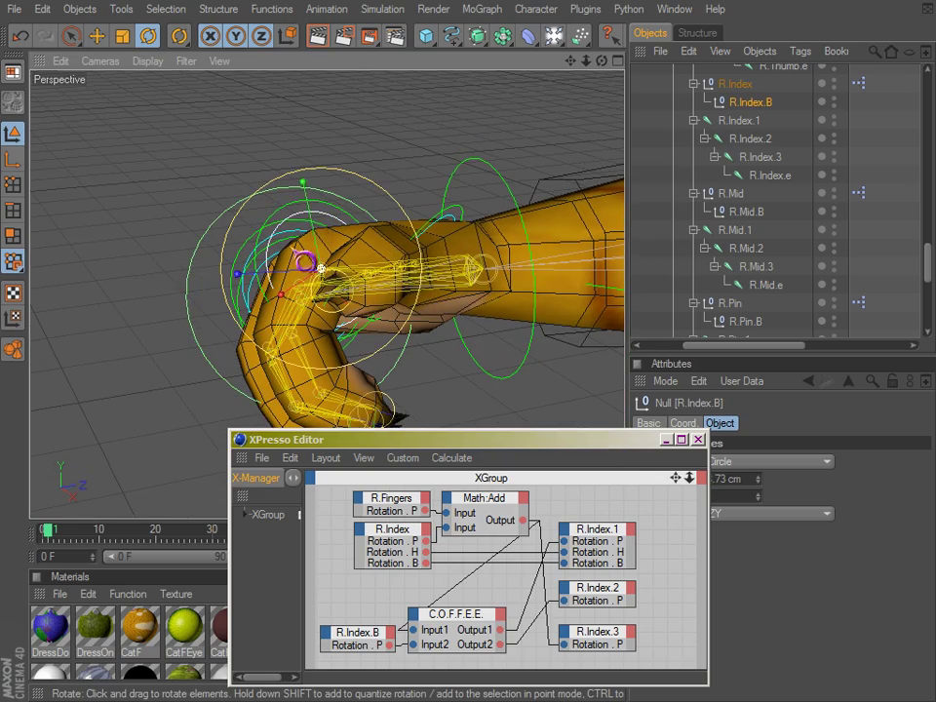
alt+drag(295, 255, 605, 448)
drag(284, 301, 606, 447)
key(ctrl+z)
- Examine the C.O.F.F.E.E. node's script and the R.Index.1 node by selecting them in the repositioned graph
click(408, 441)
drag(412, 440, 415, 433)
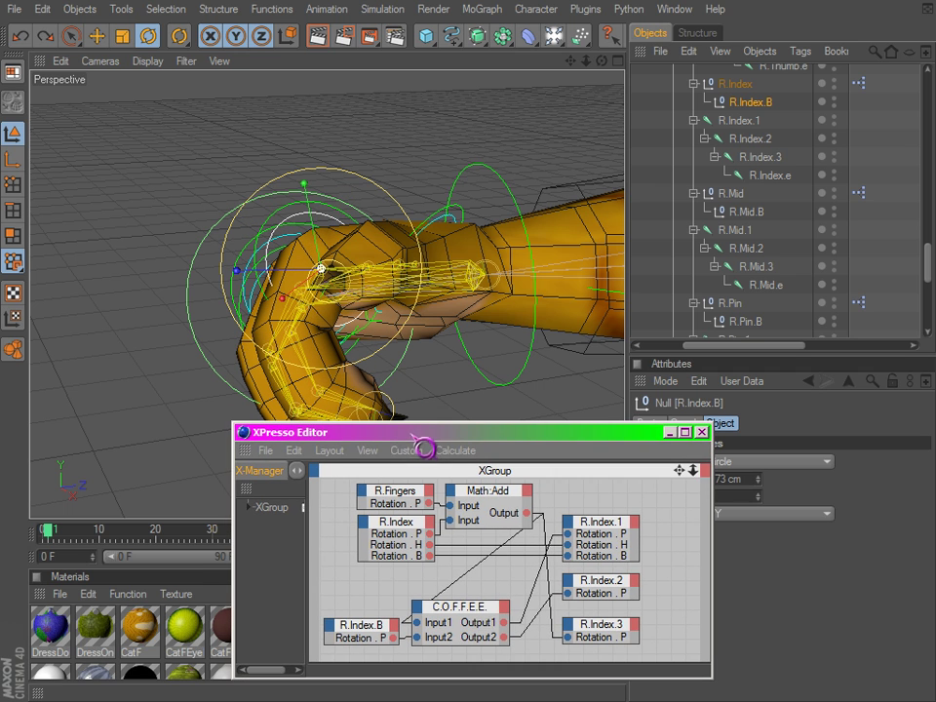
click(478, 616)
drag(521, 441, 419, 443)
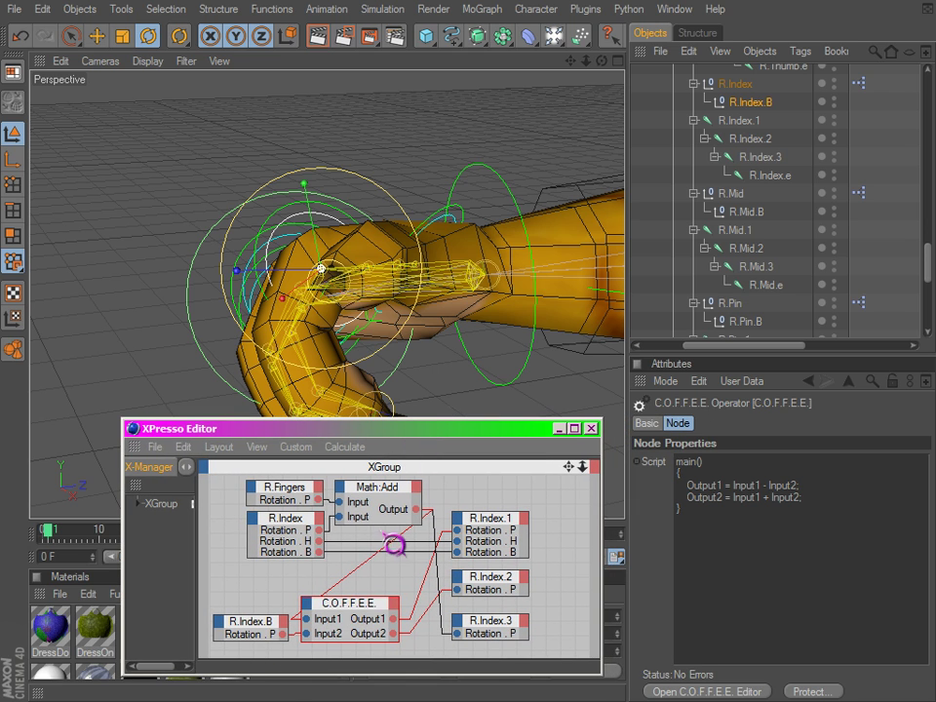
drag(385, 225, 217, 272)
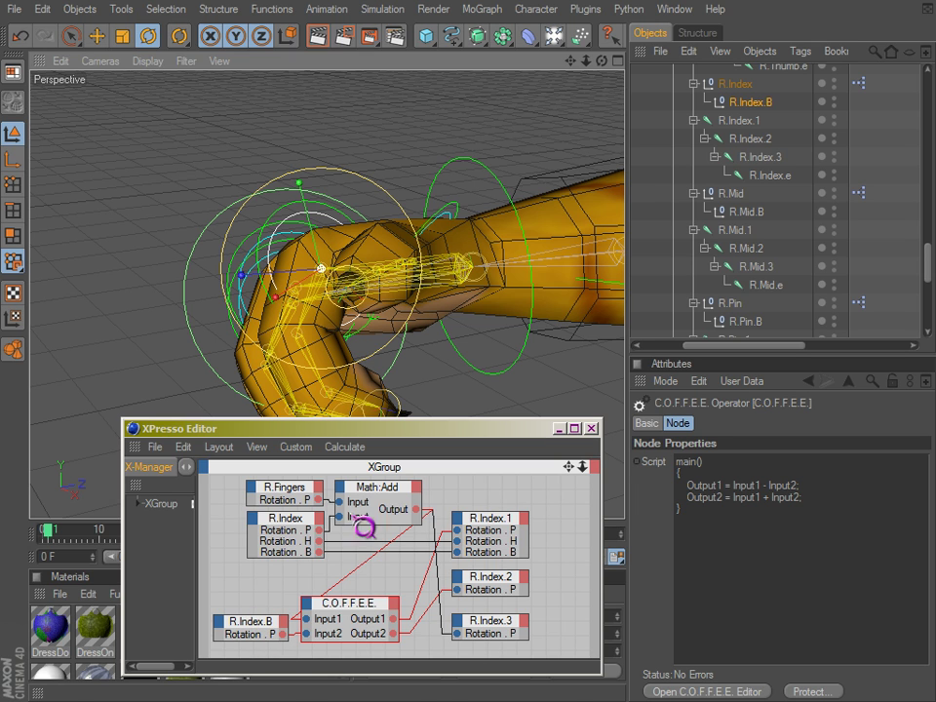
alt+drag(343, 310, 602, 445)
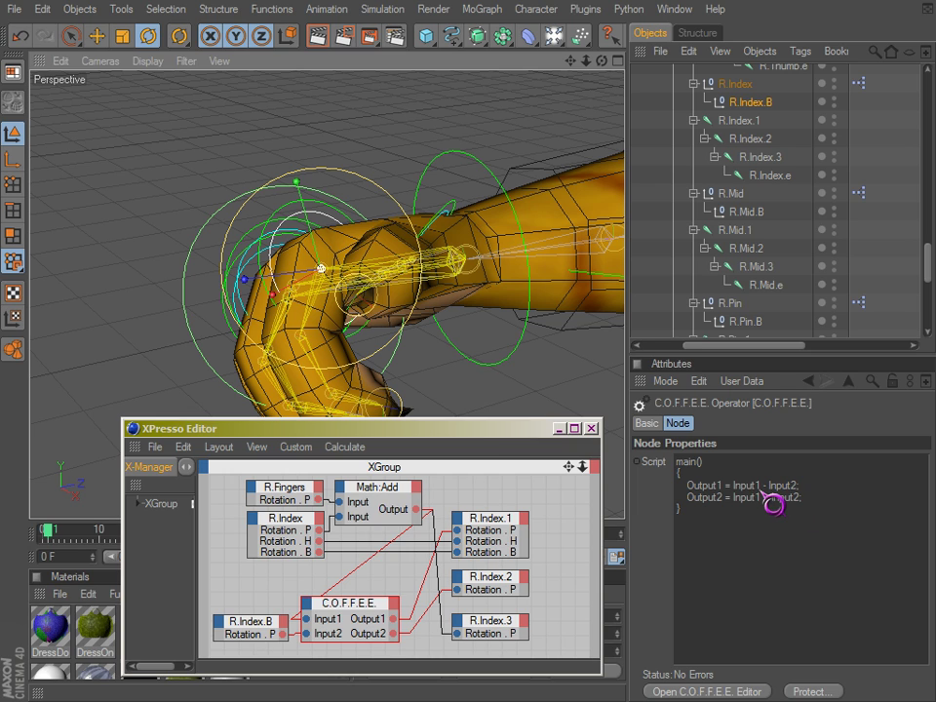
click(507, 543)
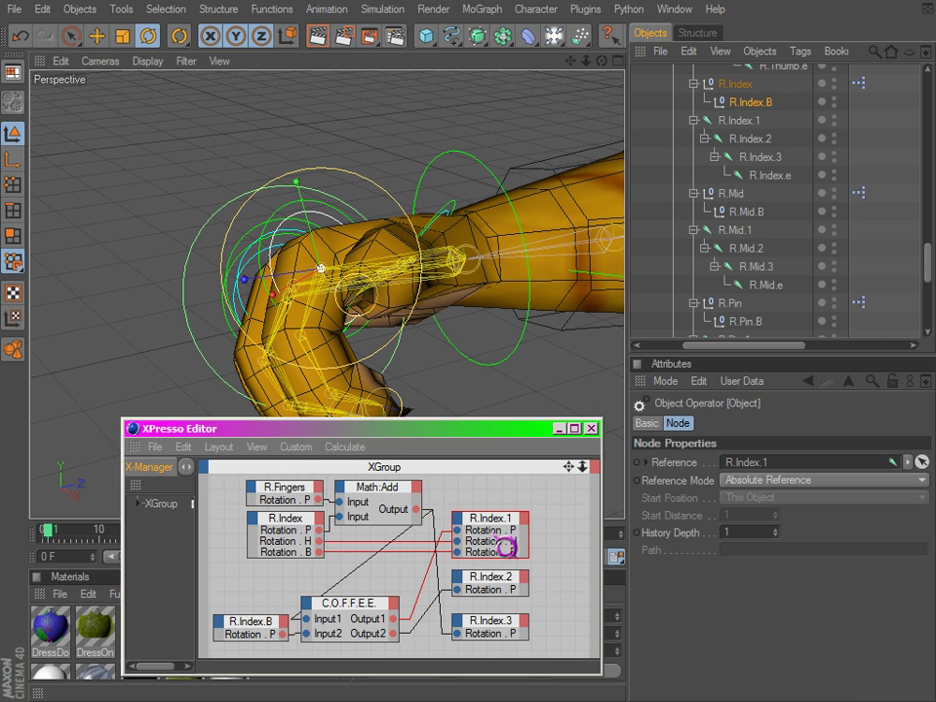
click(468, 482)
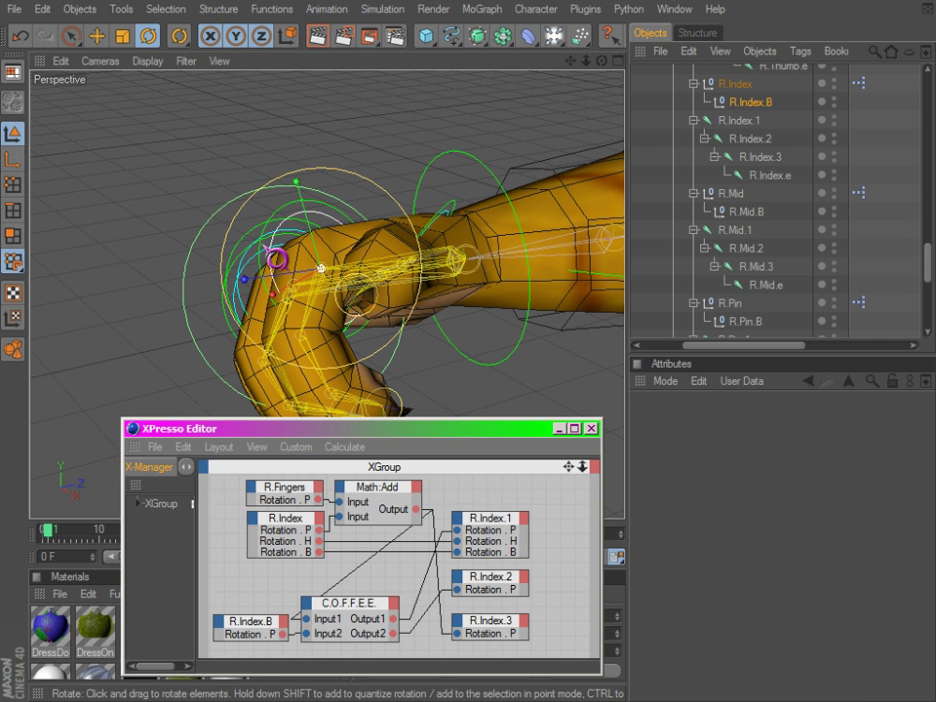
- Test the R.Index.B rotation, then change the C.O.F.F.E.E. script to Output1 = Input1 + Input2 and Output2 = Input1 - Input2
alt+drag(306, 312, 605, 448)
drag(268, 299, 616, 455)
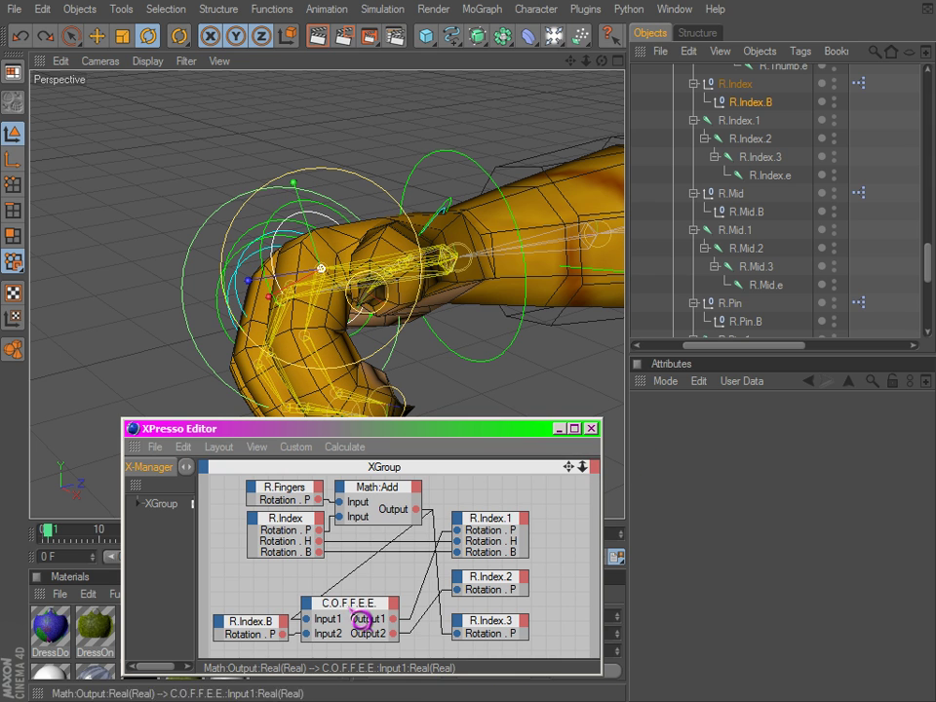
click(362, 618)
click(767, 498)
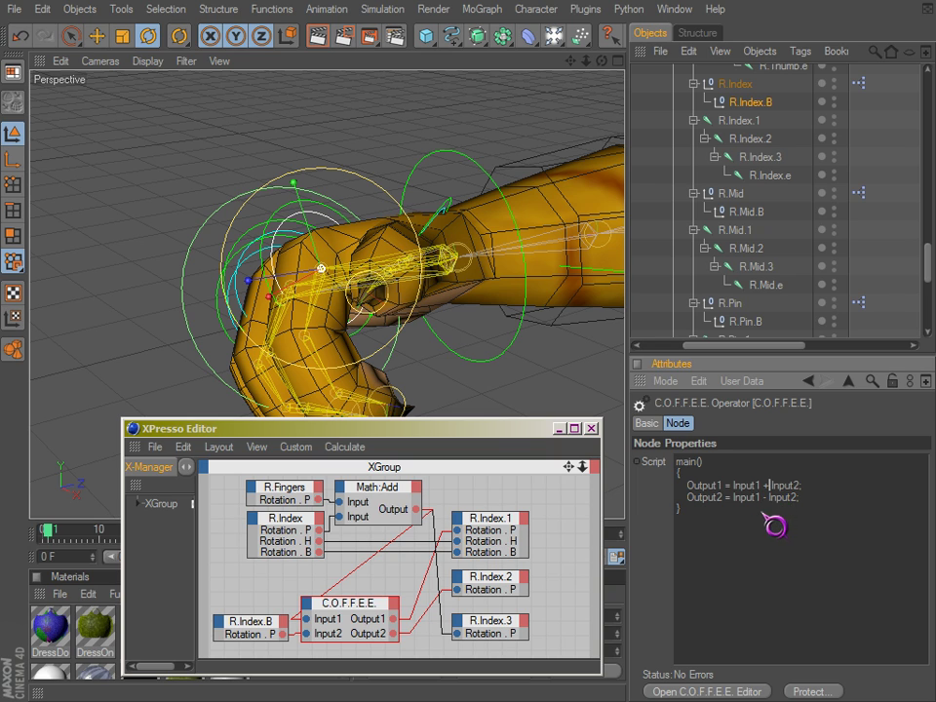
key(Return)
- Test the swapped script by rotating R.Index.B, and select R.Mid.B to compare the middle finger
drag(270, 298, 602, 447)
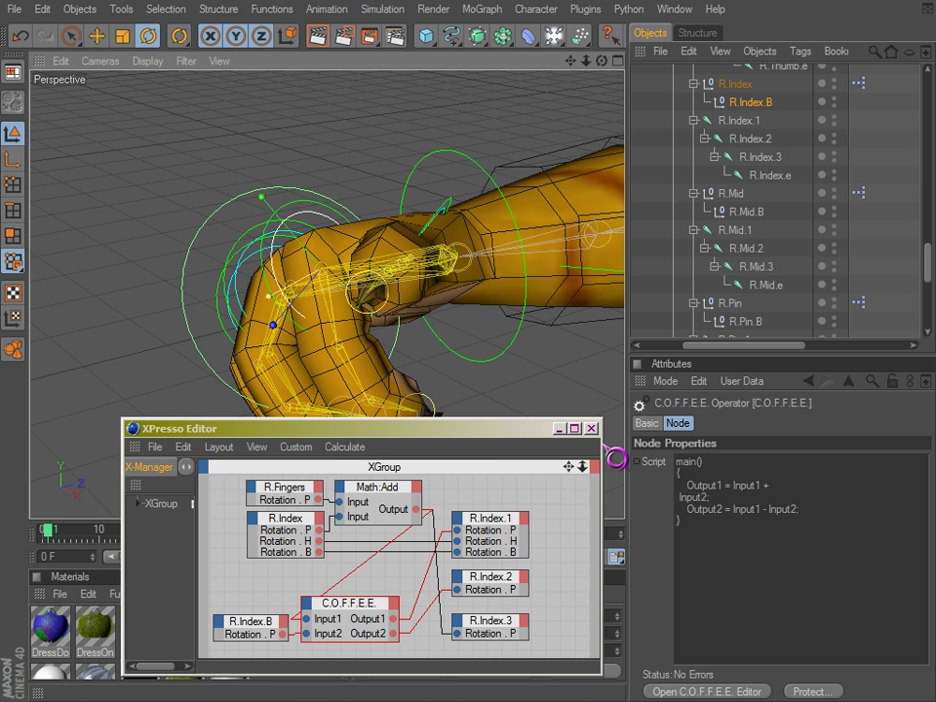
alt+drag(509, 346, 546, 409)
click(319, 278)
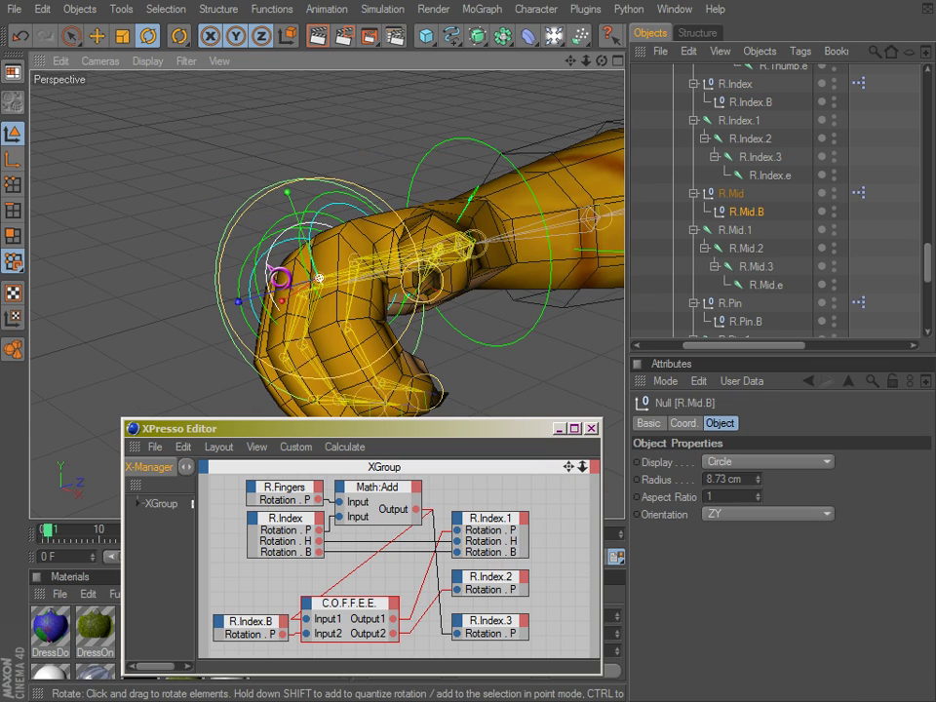
mouse_move(353, 327)
alt+mouse_down()
mouse_move(616, 455)
mouse_move(353, 327)
alt+mouse_up()
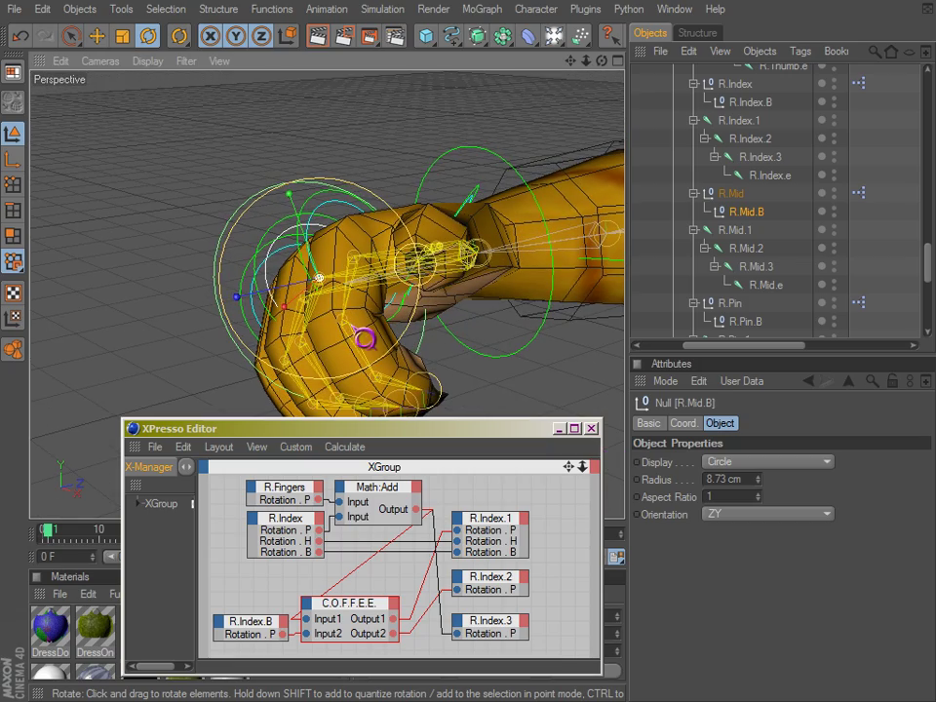
click(364, 339)
mouse_move(617, 455)
alt+mouse_down()
mouse_move(391, 345)
mouse_move(616, 456)
mouse_move(418, 313)
mouse_move(318, 272)
mouse_move(631, 460)
mouse_move(609, 453)
mouse_move(625, 455)
mouse_move(616, 456)
alt+mouse_up()
alt+drag(293, 231, 616, 456)
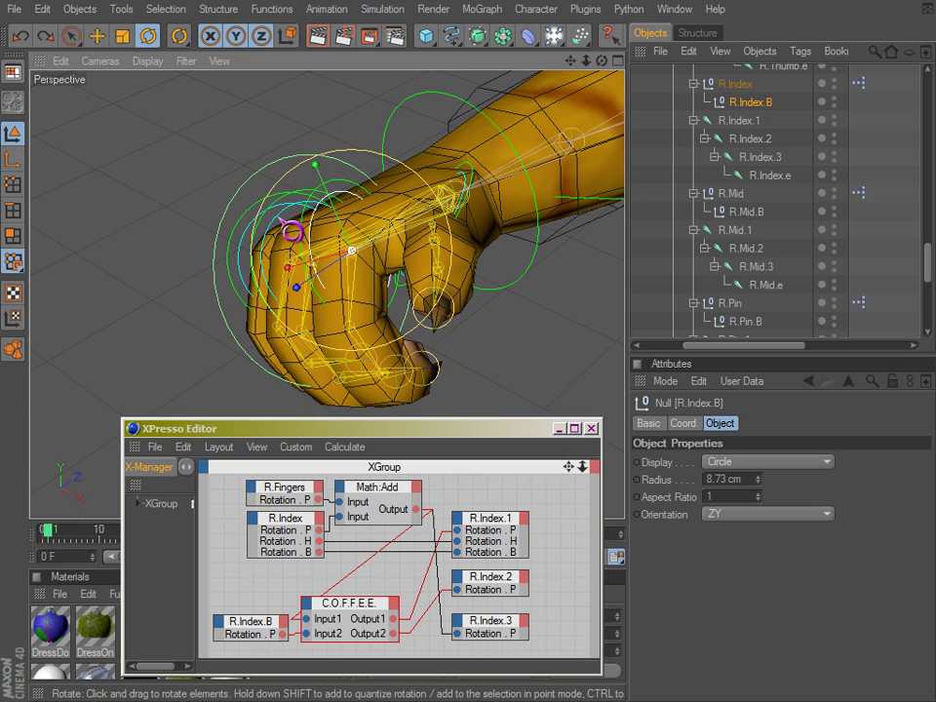
- Rotate R.Mid.B and R.Index.B in turn to compare how both fingers bend, then undo the last rotation
click(280, 221)
drag(272, 267, 611, 446)
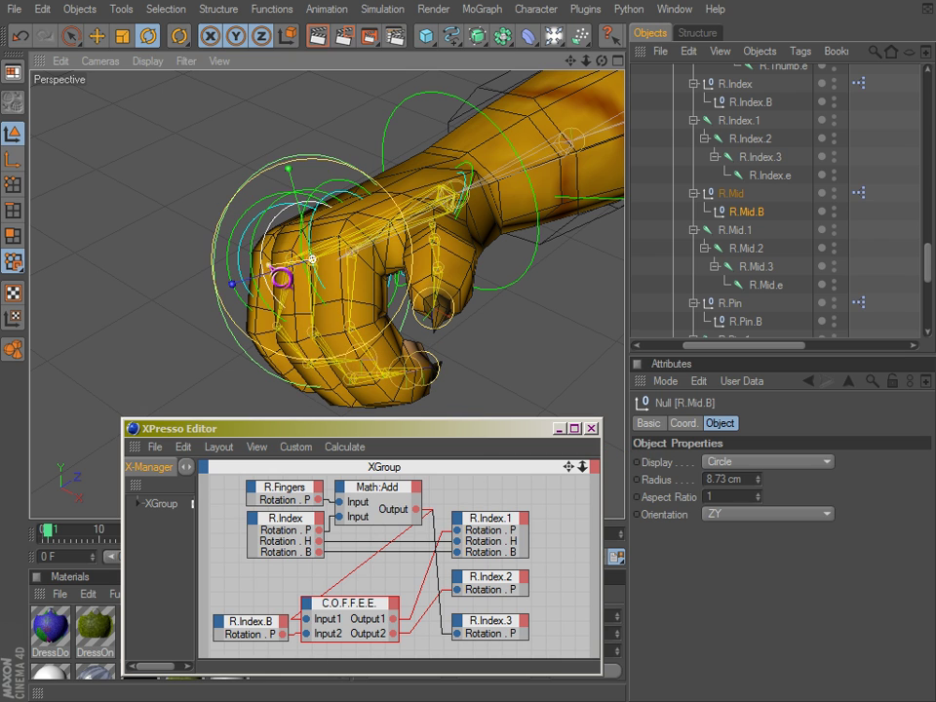
click(301, 308)
drag(307, 272, 614, 454)
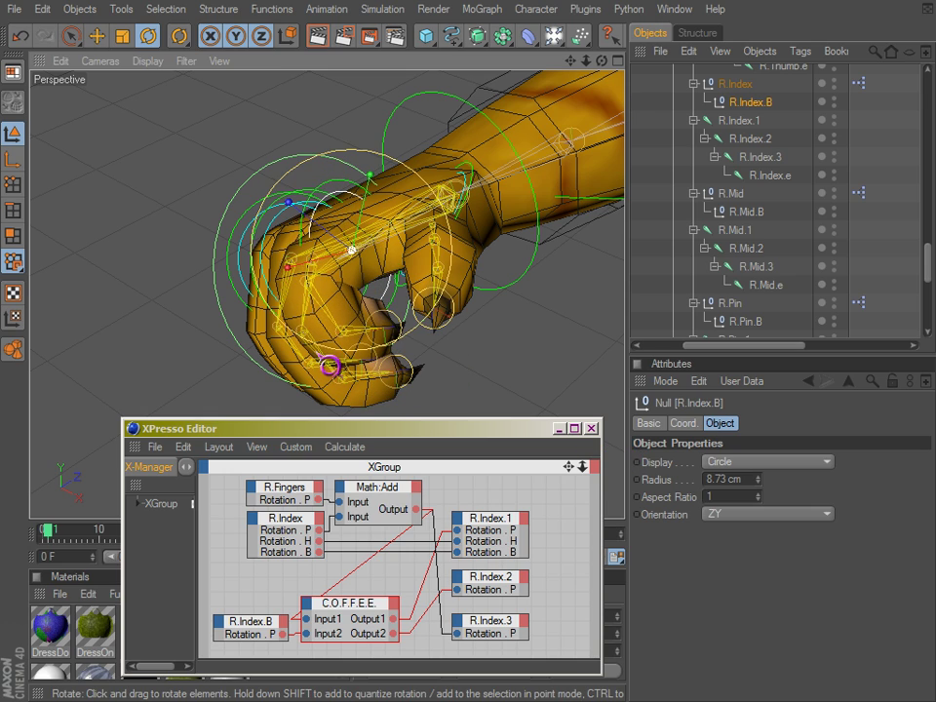
alt+drag(390, 244, 303, 234)
key(ctrl+z)
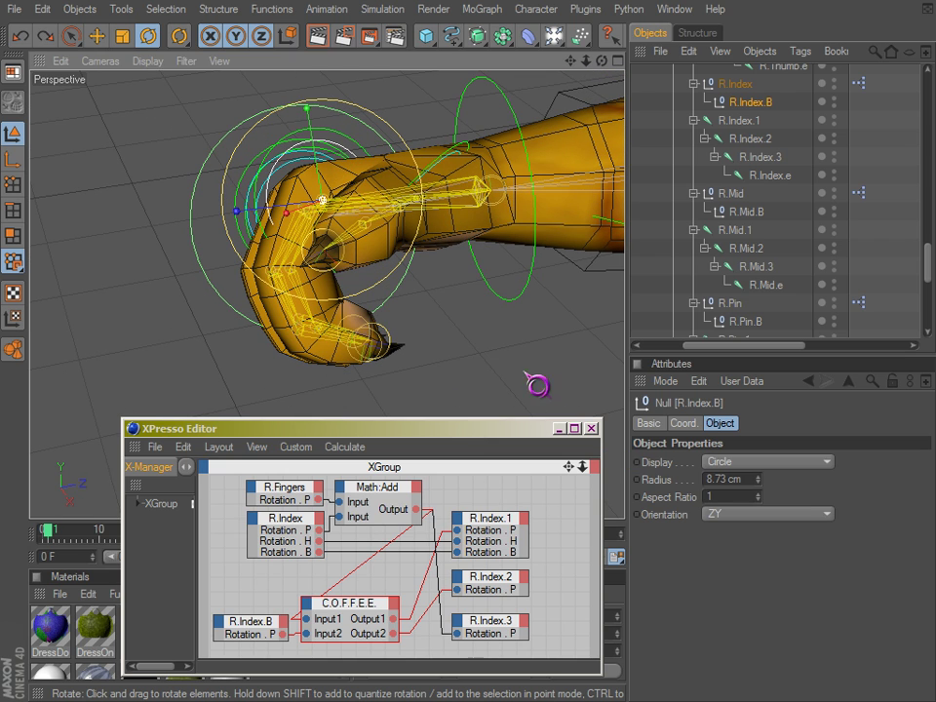
- Recheck the C.O.F.F.E.E. node, then undo the recent changes back to before the fingers were curled
click(365, 615)
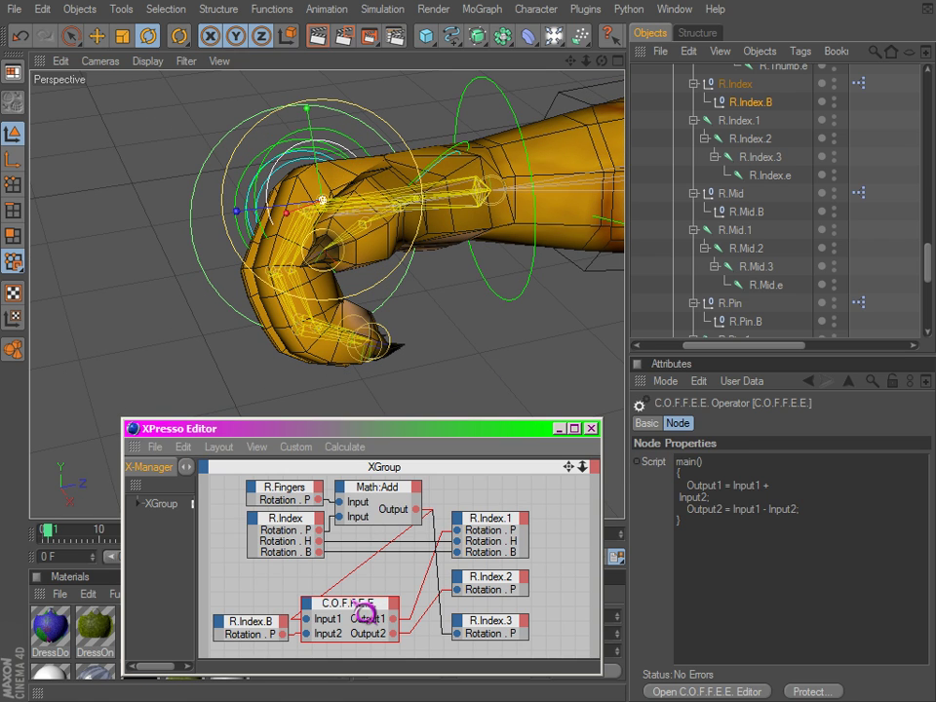
click(832, 566)
click(363, 617)
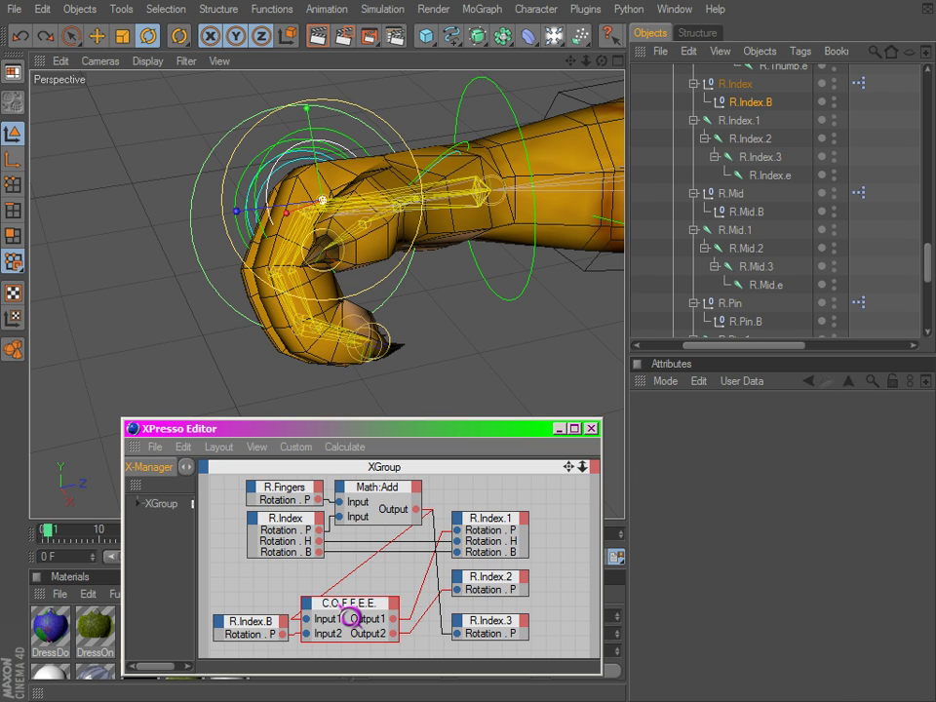
key(ctrl+z)
key(ctrl+z)
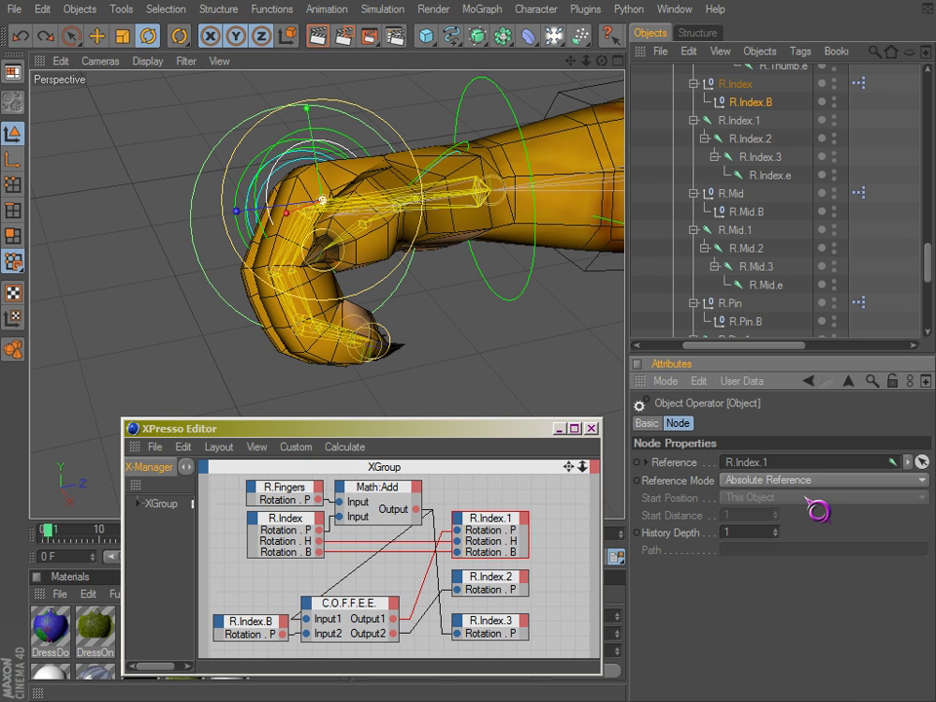
key(ctrl+z)
key(ctrl+z)
key(ctrl+z)
key(ctrl+z)
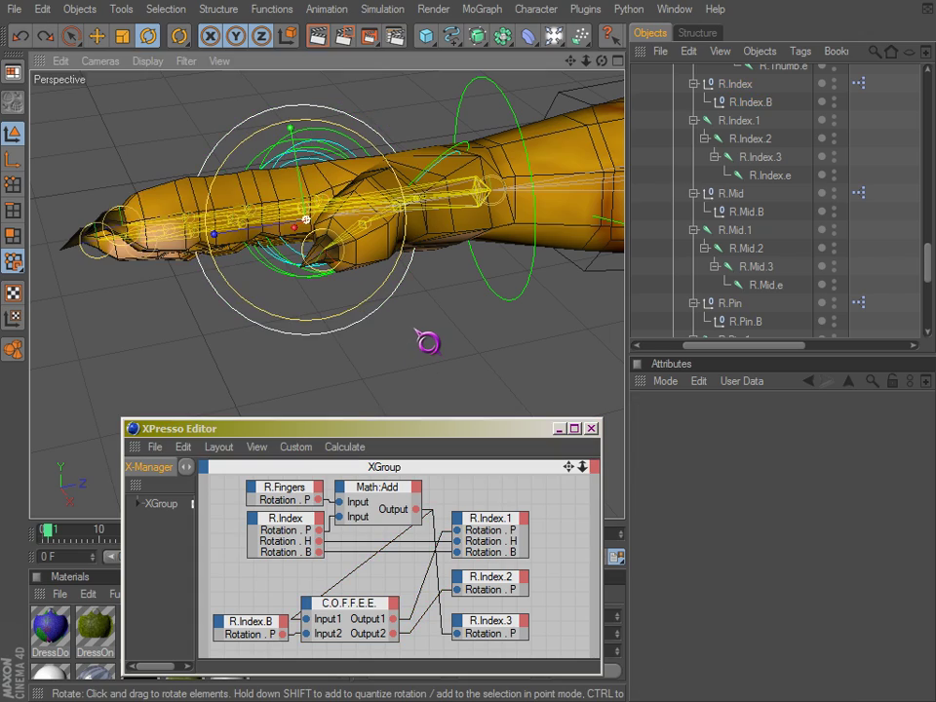
- Close the XPresso Editor and frame the cat's upper body with its outstretched right arm
scroll(418, 331, down, 3)
alt+middle_drag(418, 331, 431, 286)
alt+drag(430, 286, 429, 258)
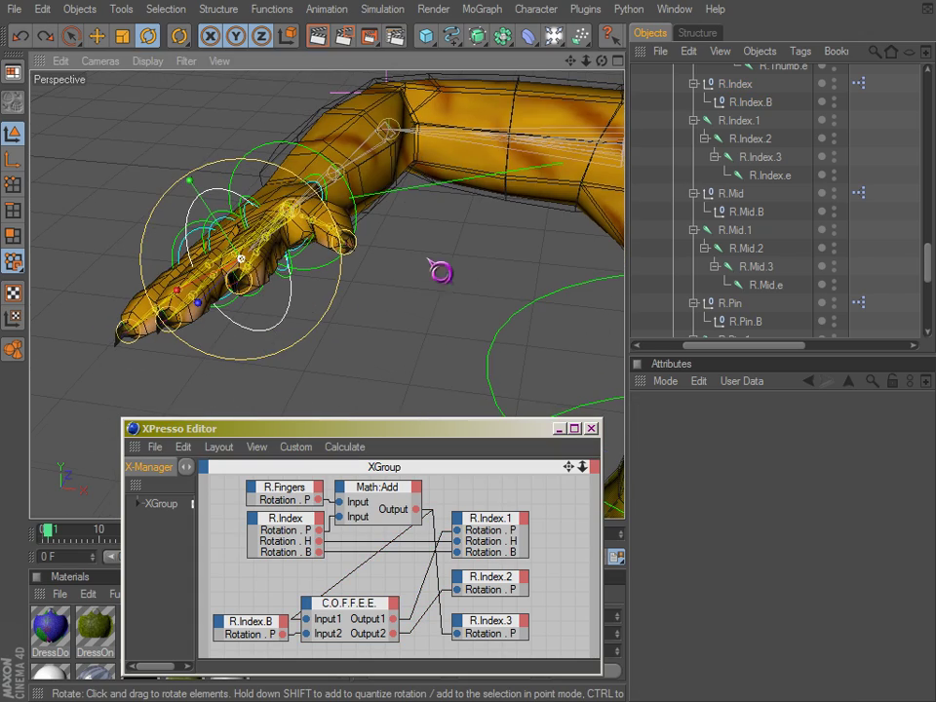
click(592, 430)
scroll(408, 279, down, 6)
mouse_move(486, 193)
alt+middle_down()
mouse_move(605, 444)
mouse_move(484, 195)
alt+middle_up()
mouse_move(472, 225)
alt+mouse_down()
mouse_move(609, 452)
mouse_move(479, 234)
alt+mouse_up()
alt+middle_drag(479, 234, 380, 250)
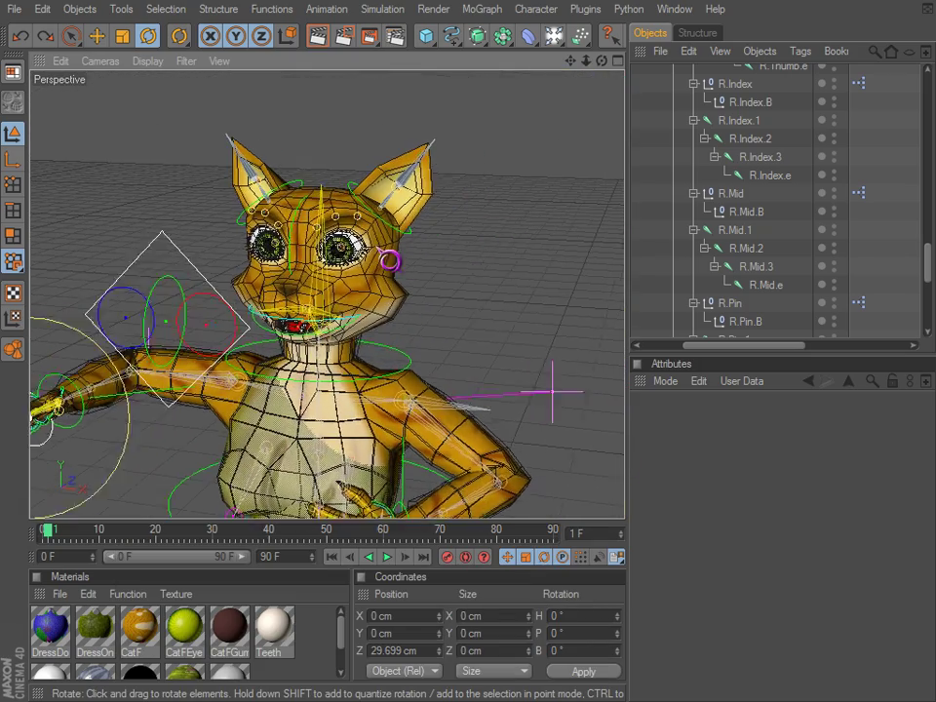
scroll(361, 265, up, 5)
alt+drag(366, 282, 278, 225)
alt+right_drag(278, 225, 223, 318)
alt+middle_drag(163, 389, 228, 319)
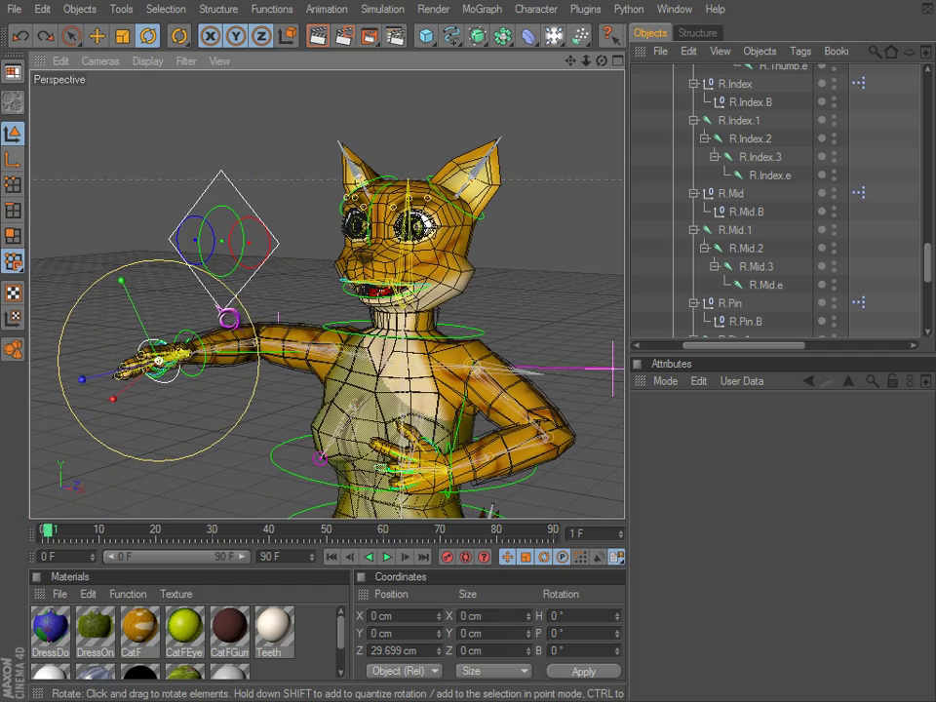